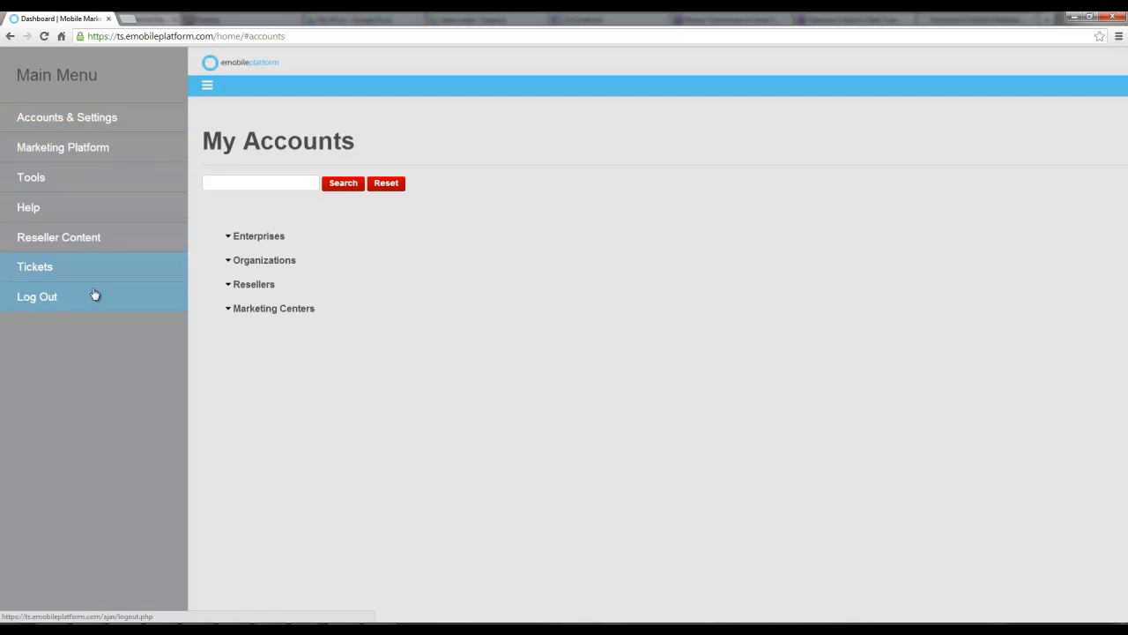
Open the My Settings page under Accounts & Settings
click(87, 121)
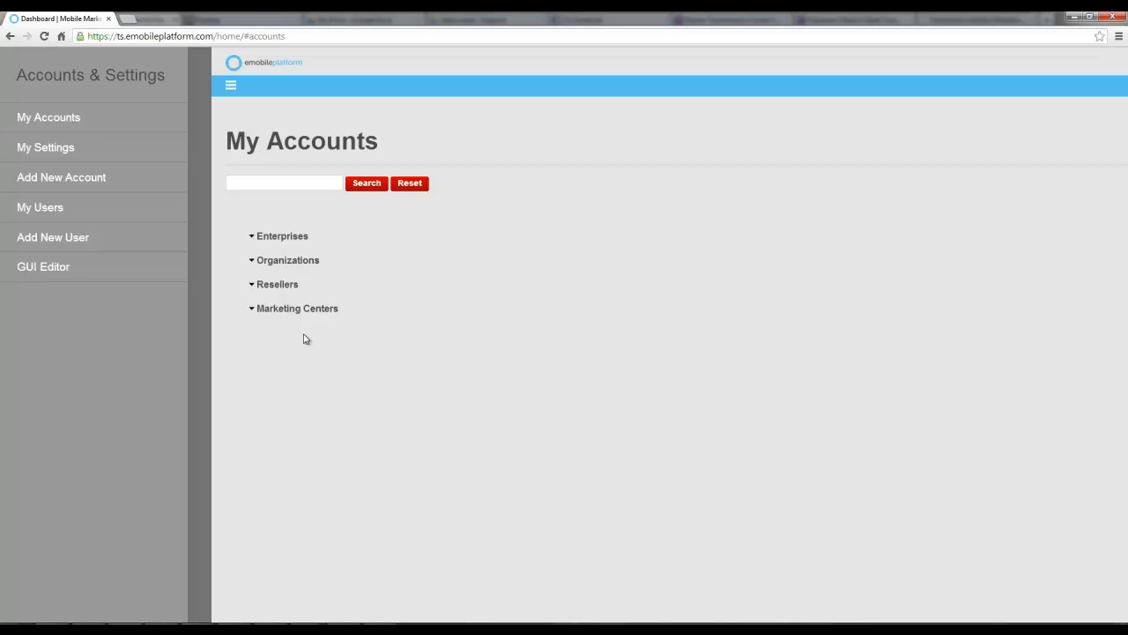
click(86, 151)
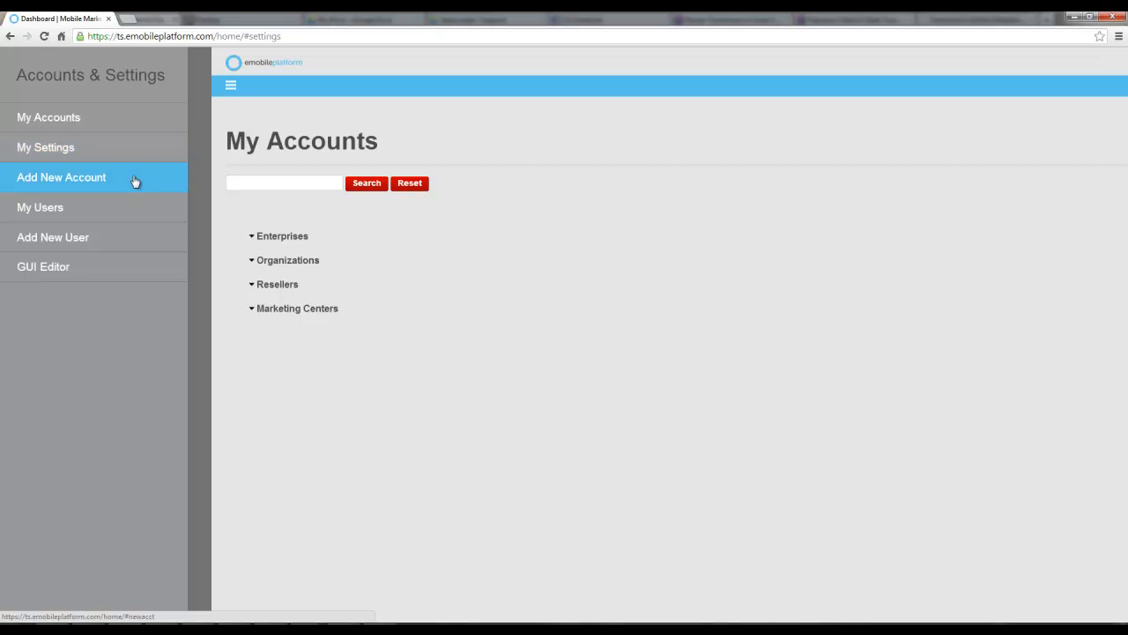
click(53, 148)
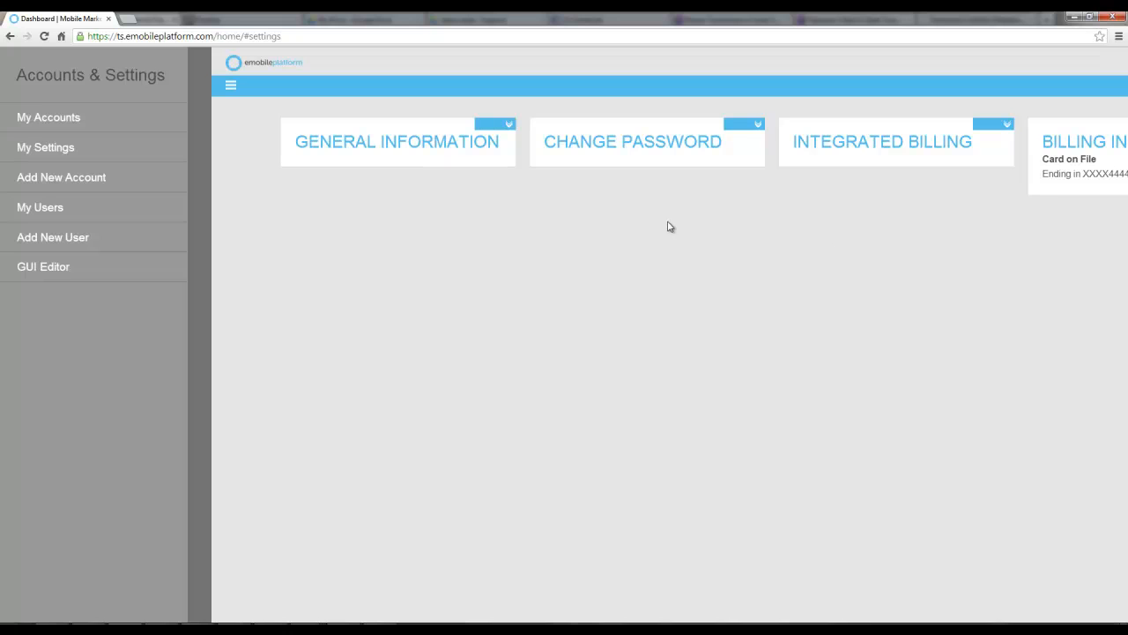
Open Add New Account and choose the Client account type
click(55, 184)
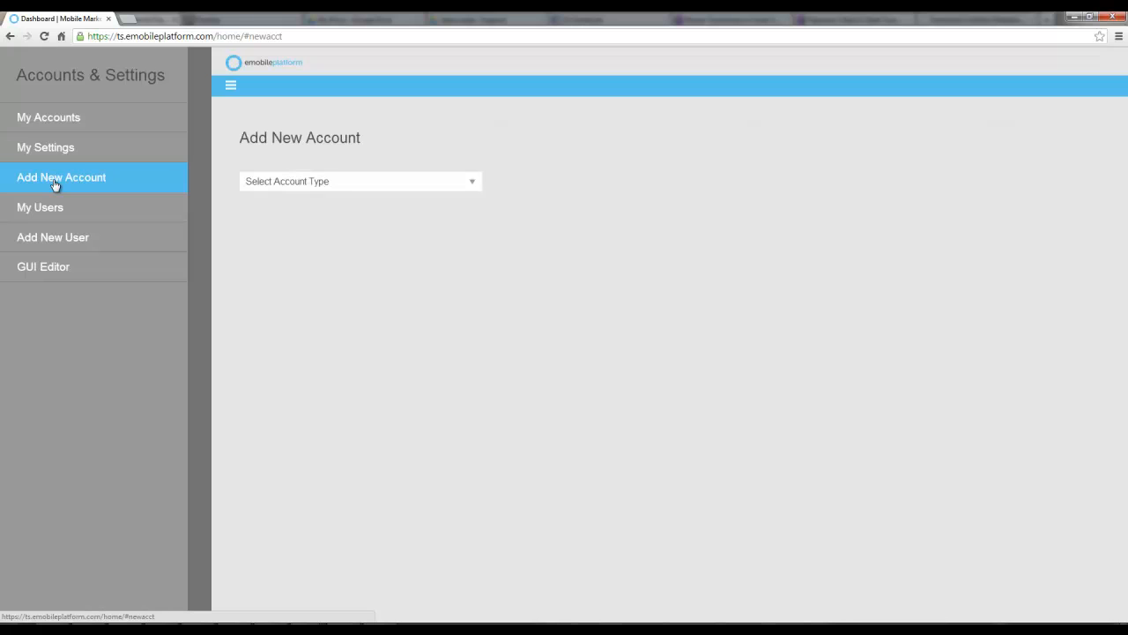
click(359, 184)
click(202, 183)
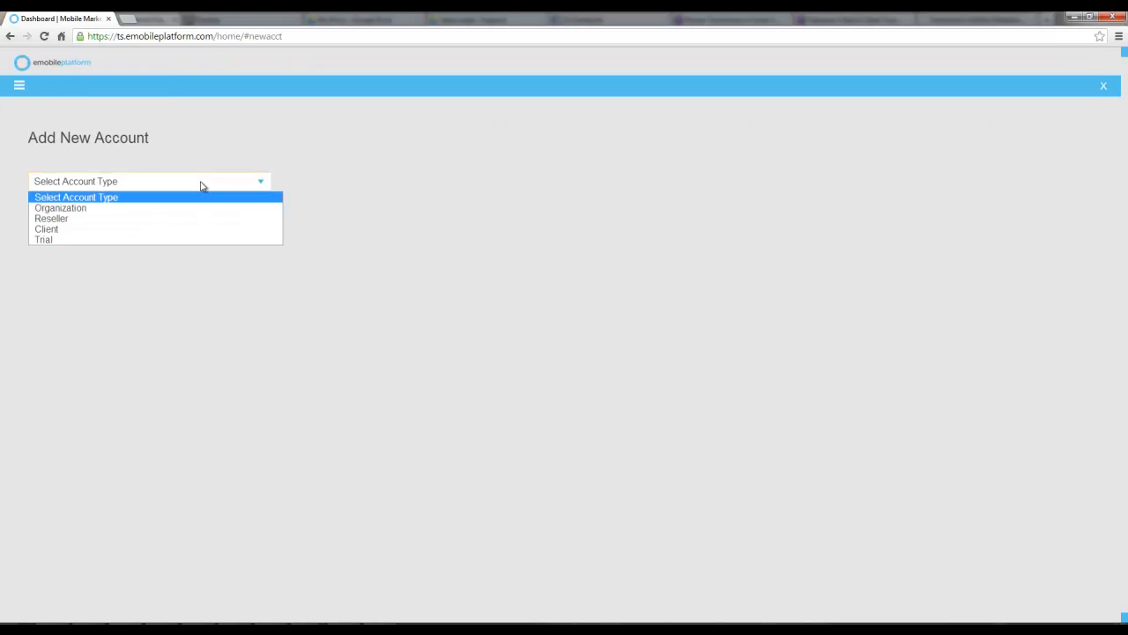
click(164, 231)
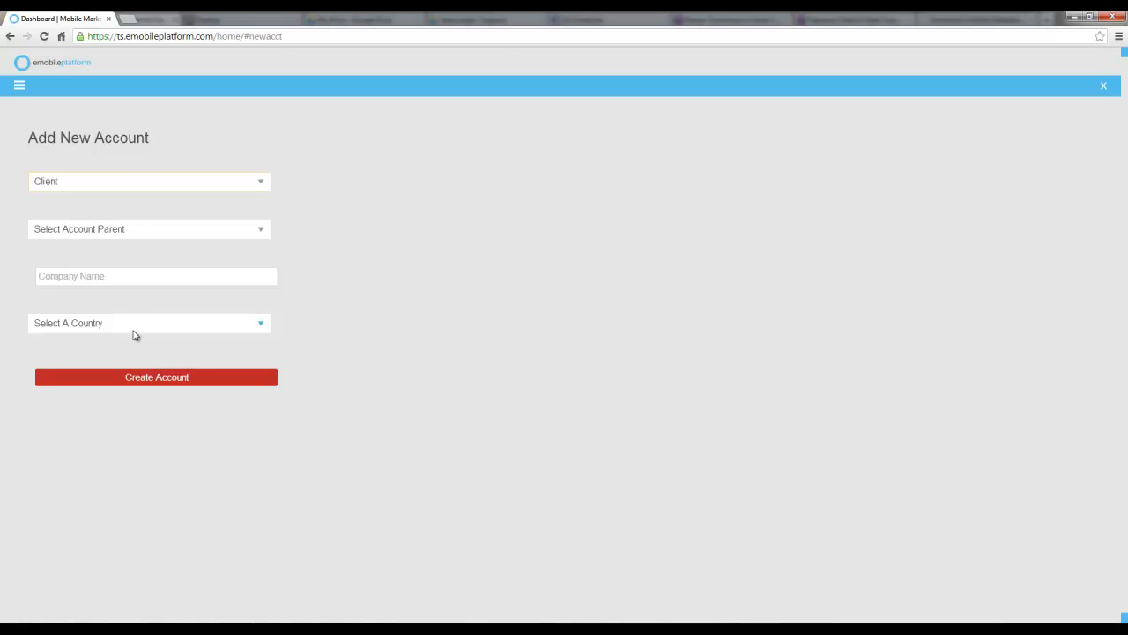
Open the Collateral Creator from the Tools section of the main menu
click(17, 88)
click(48, 119)
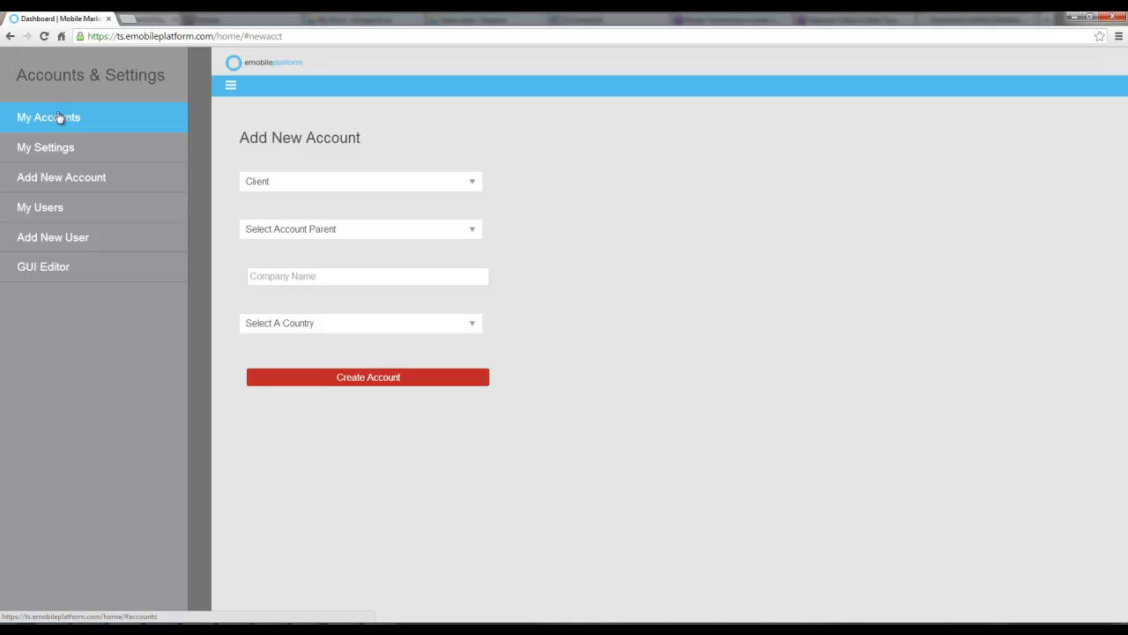
click(209, 134)
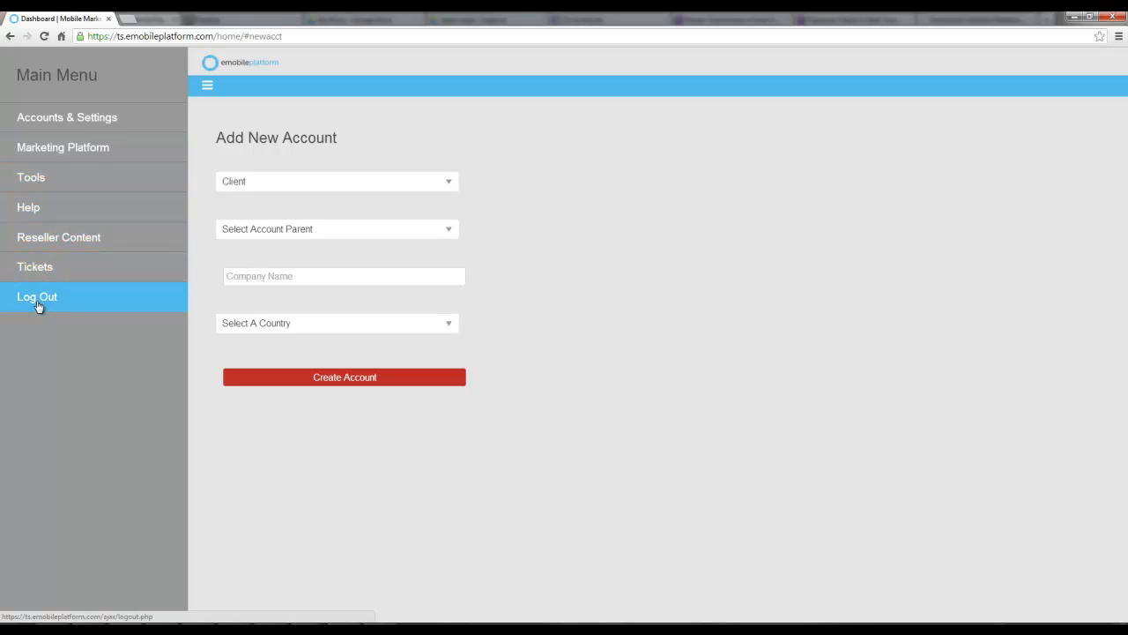
click(56, 179)
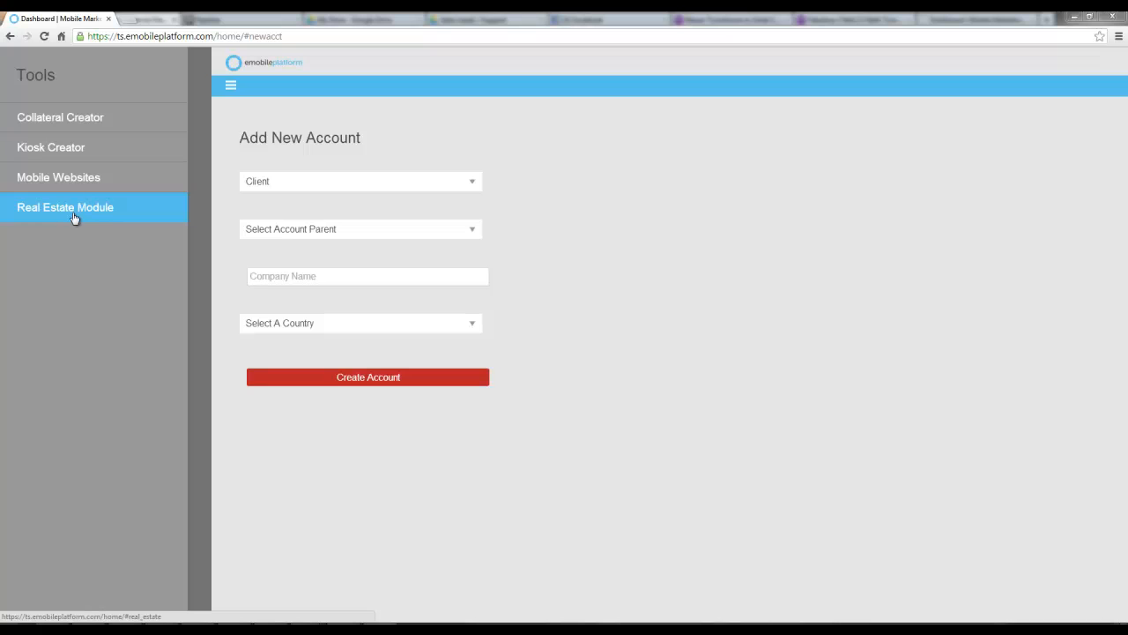
click(60, 120)
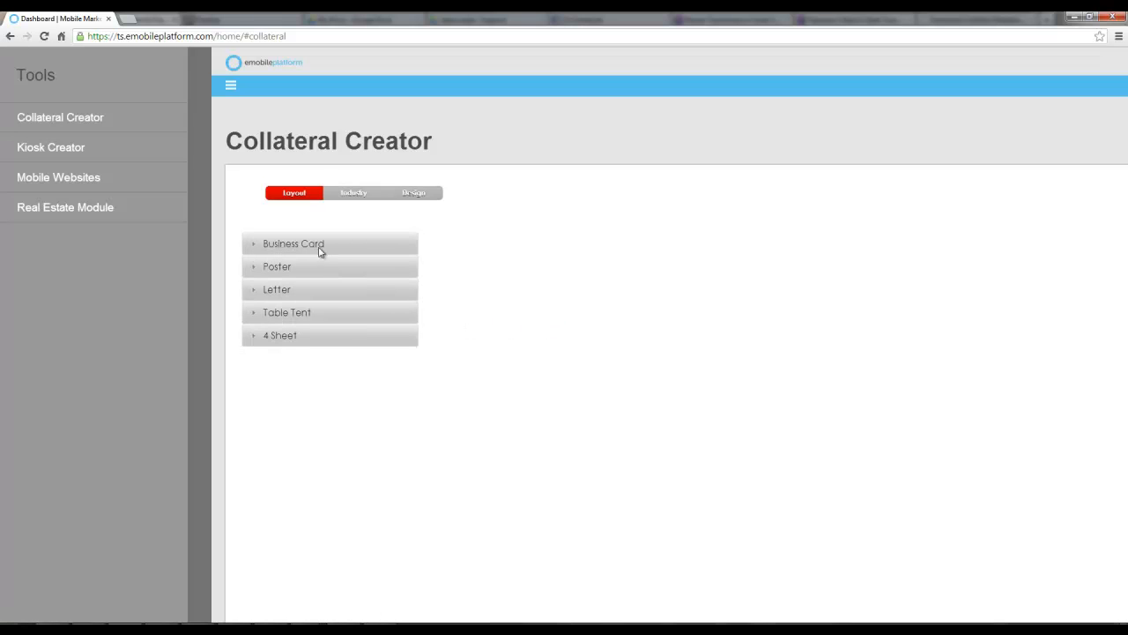
Pick the Table Tent layout and preview the Coffee industry design
click(293, 316)
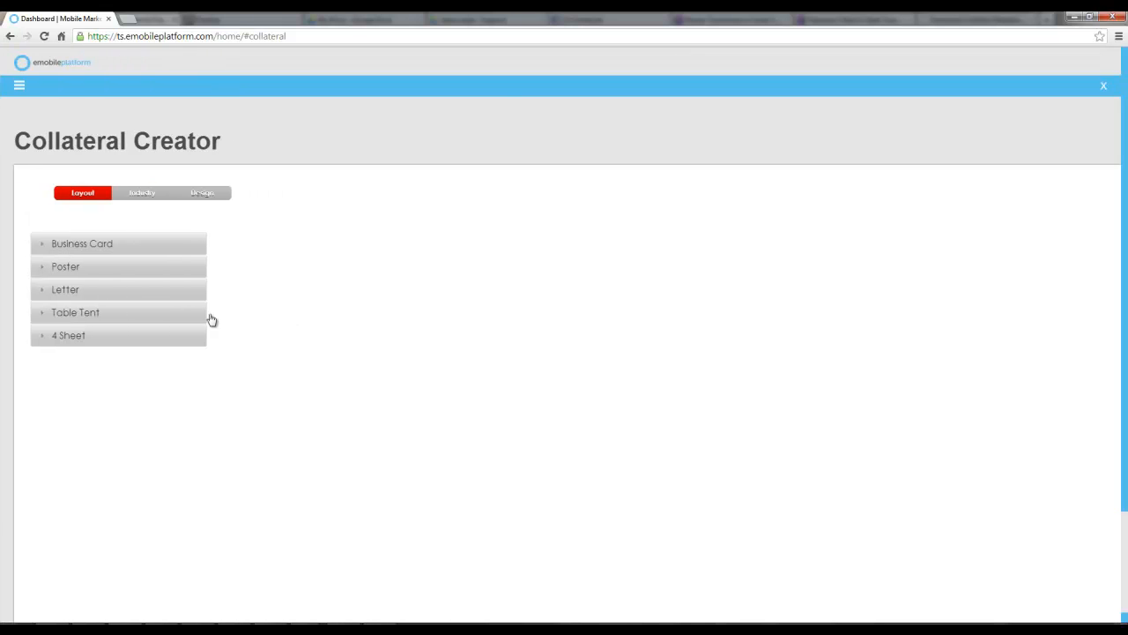
click(110, 319)
click(110, 323)
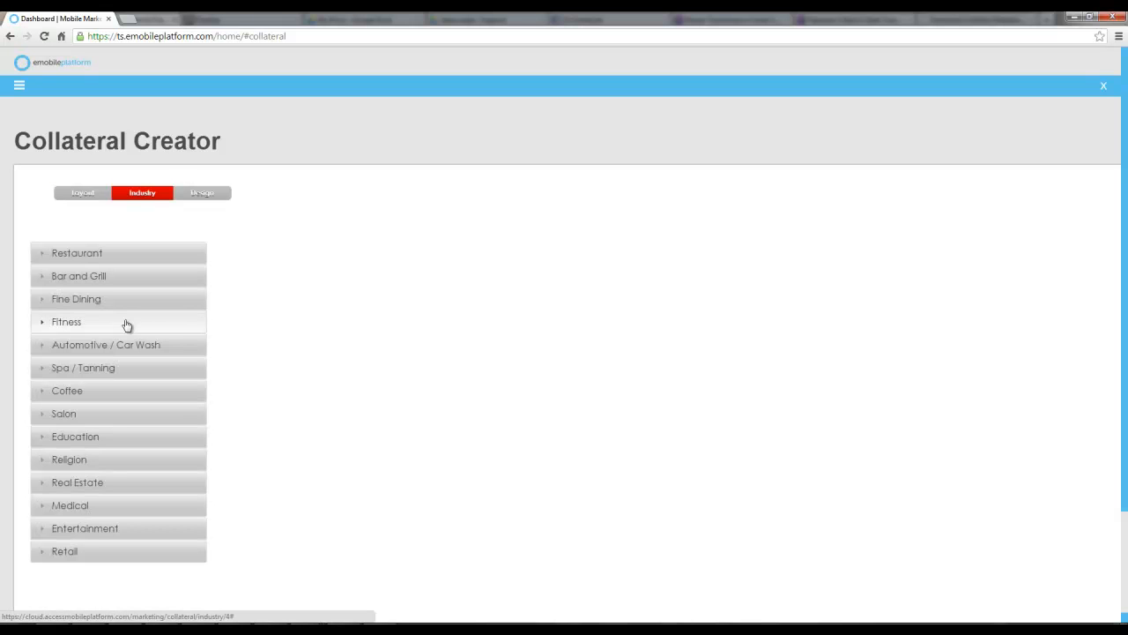
click(67, 391)
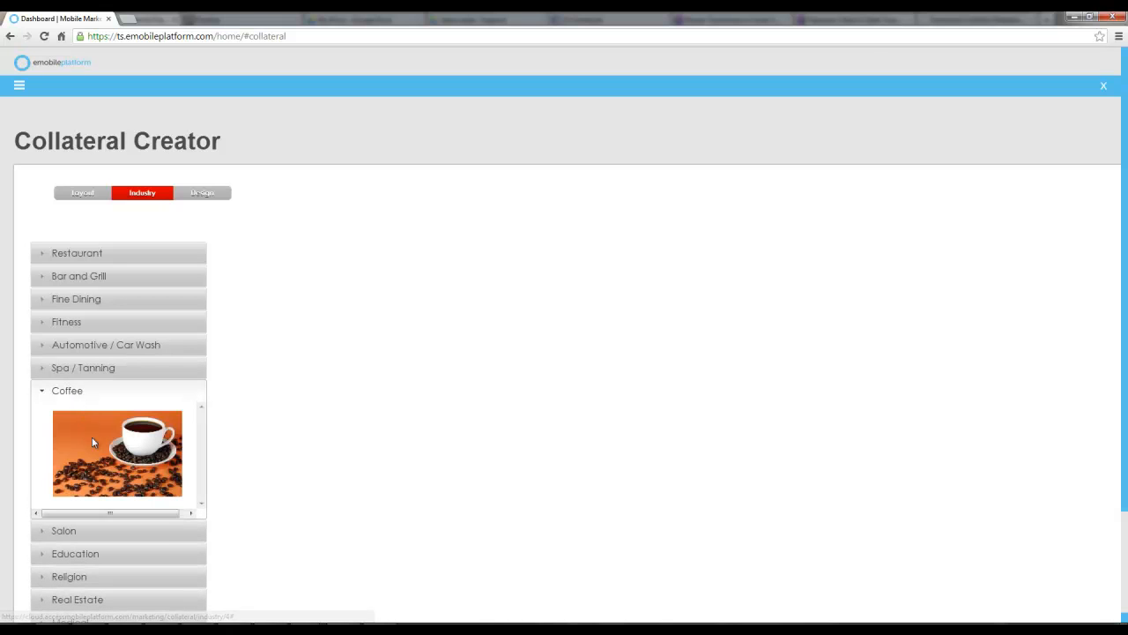
scroll(141, 418, down, 3)
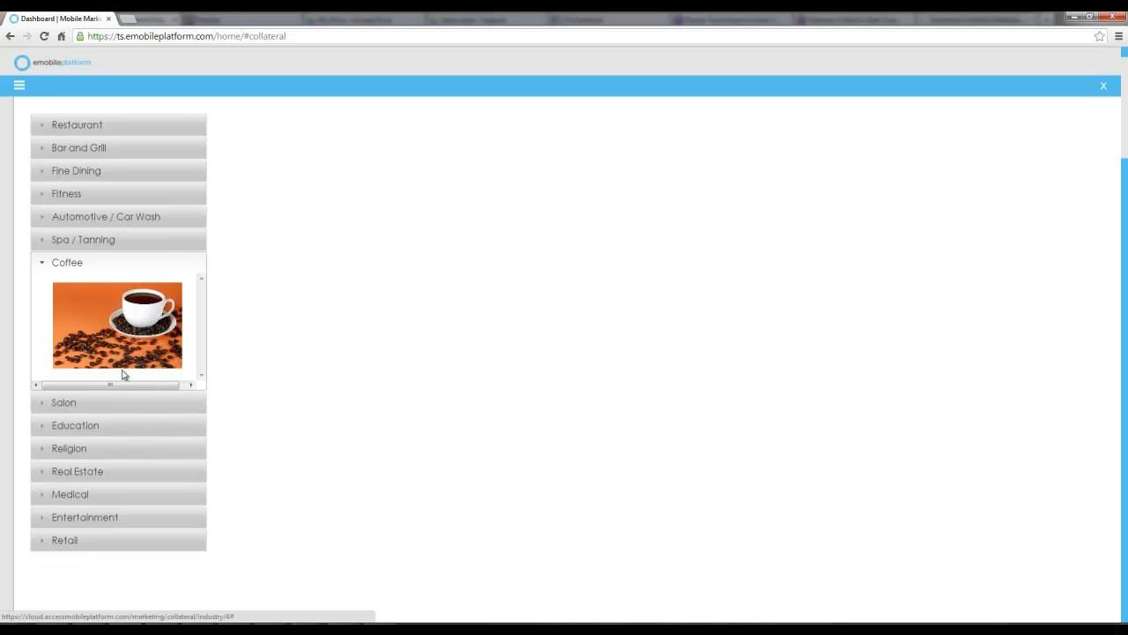
scroll(123, 340, up, 3)
Return to layouts, pick the Poster layout and choose the Bar and Grill industry design
click(78, 195)
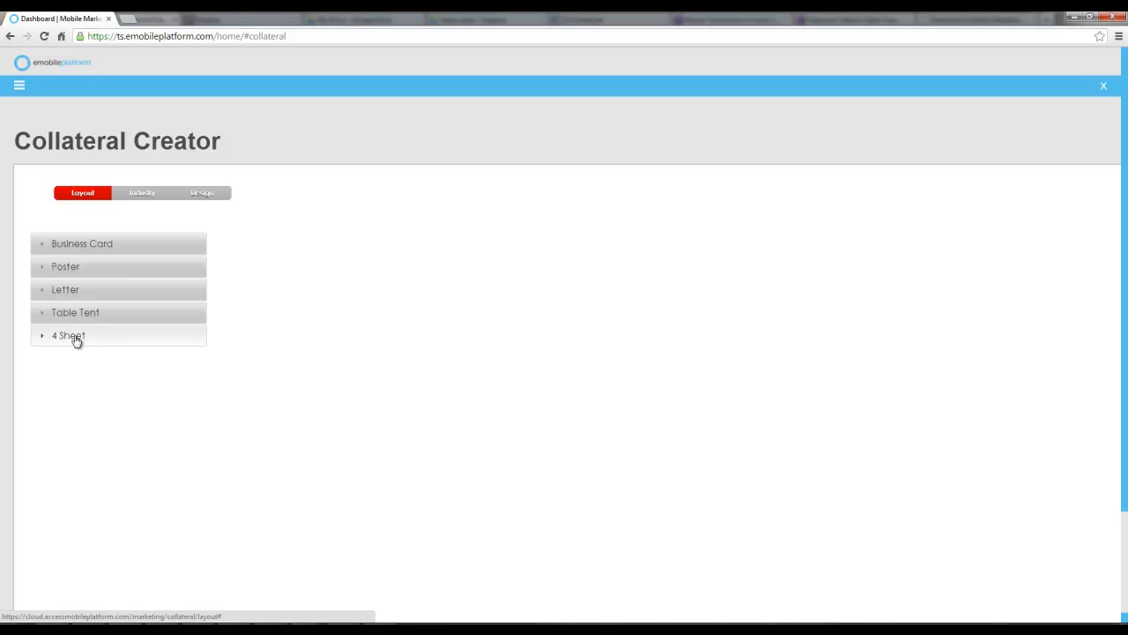
click(71, 269)
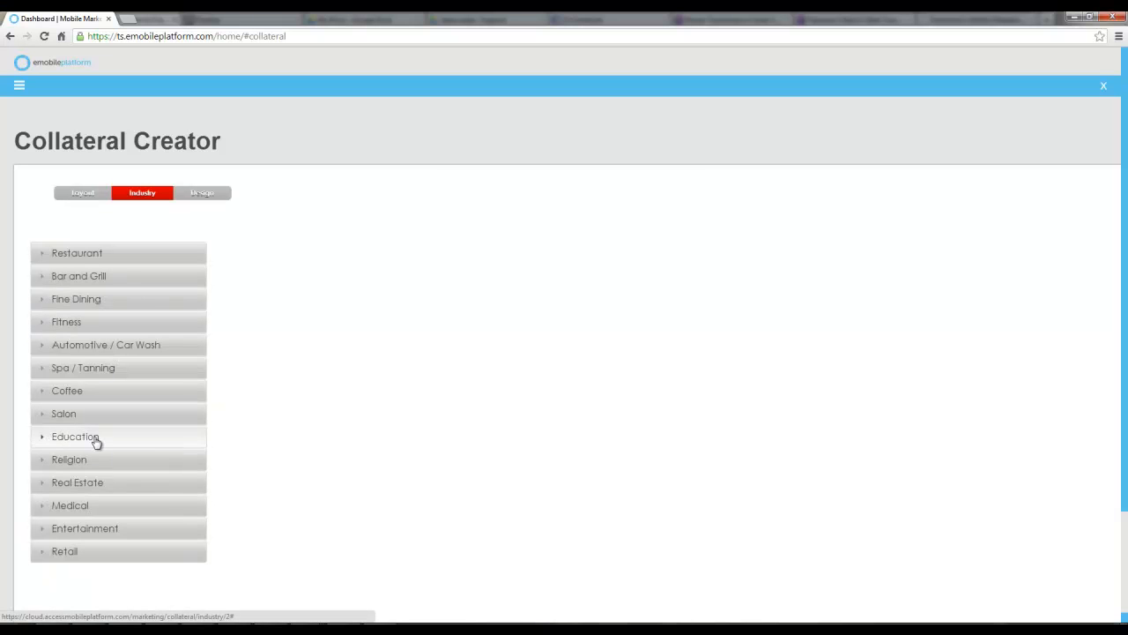
click(76, 277)
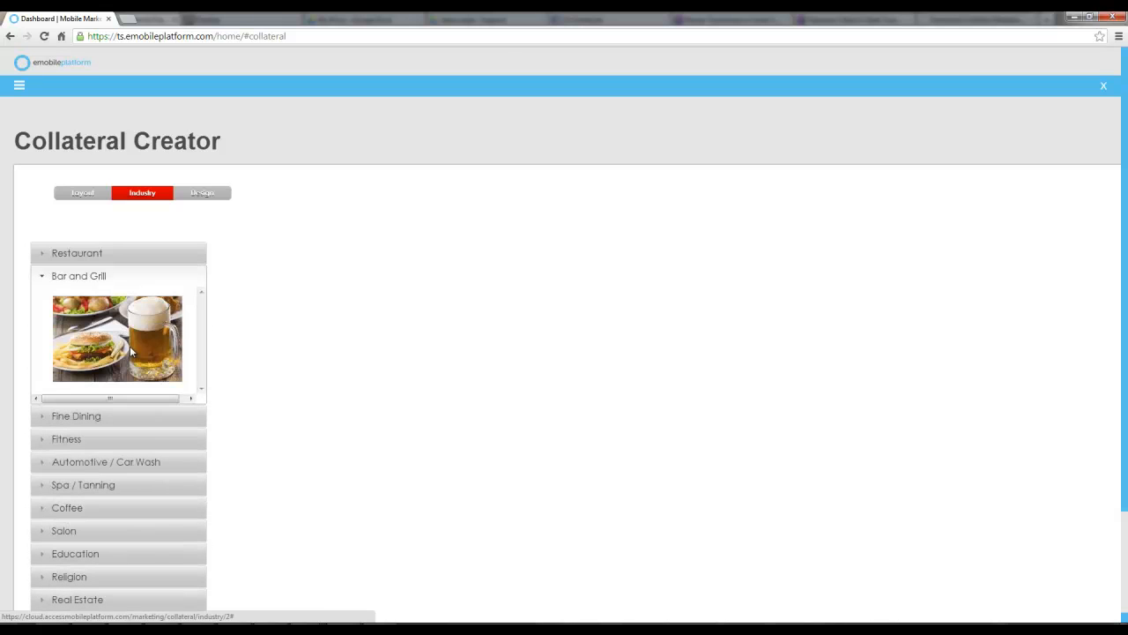
click(129, 343)
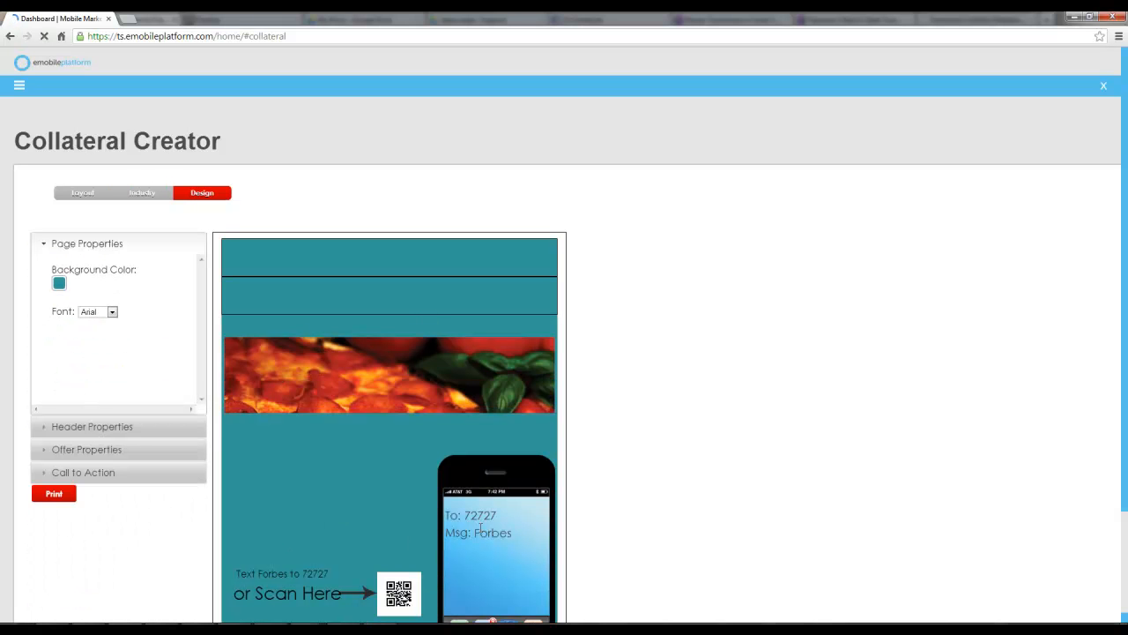
Set the page background colour to #663333
scroll(460, 518, down, 1)
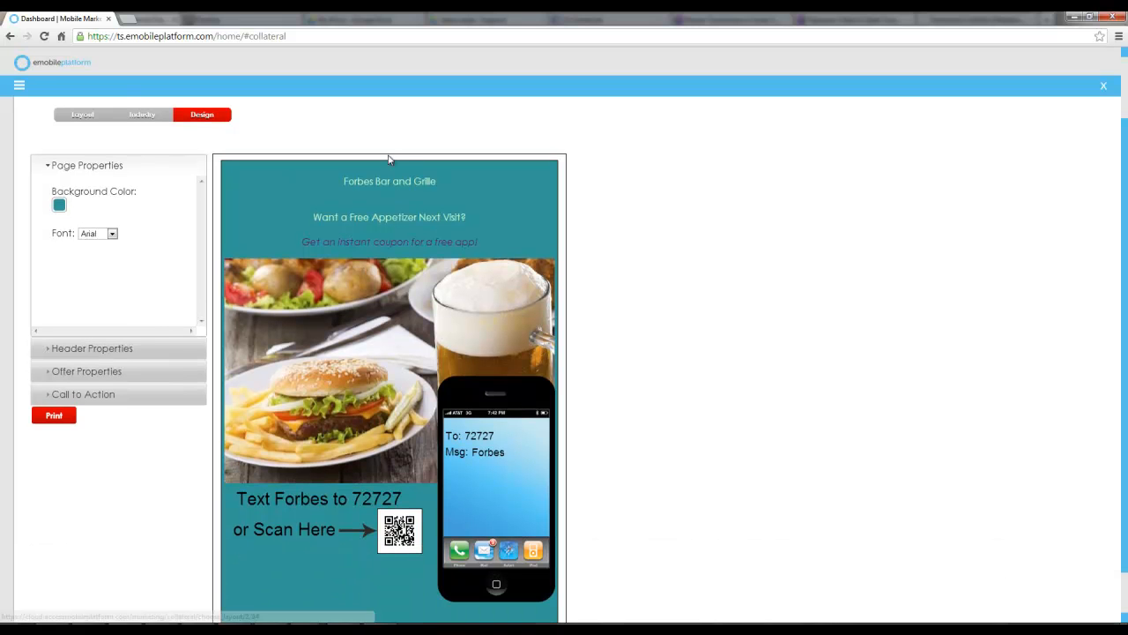
click(59, 205)
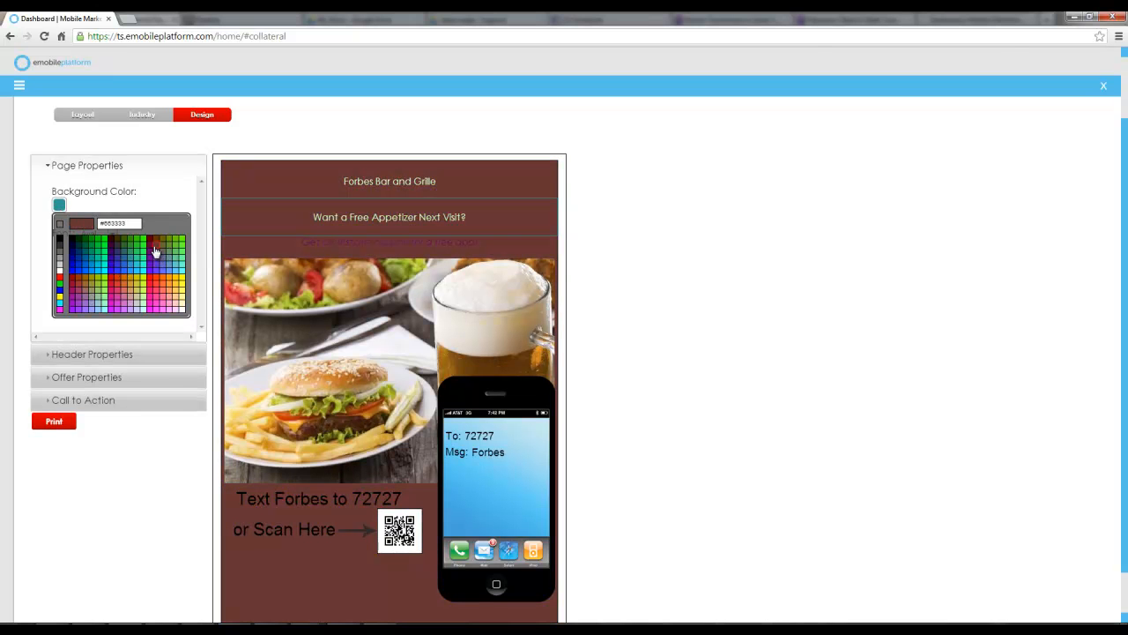
click(155, 252)
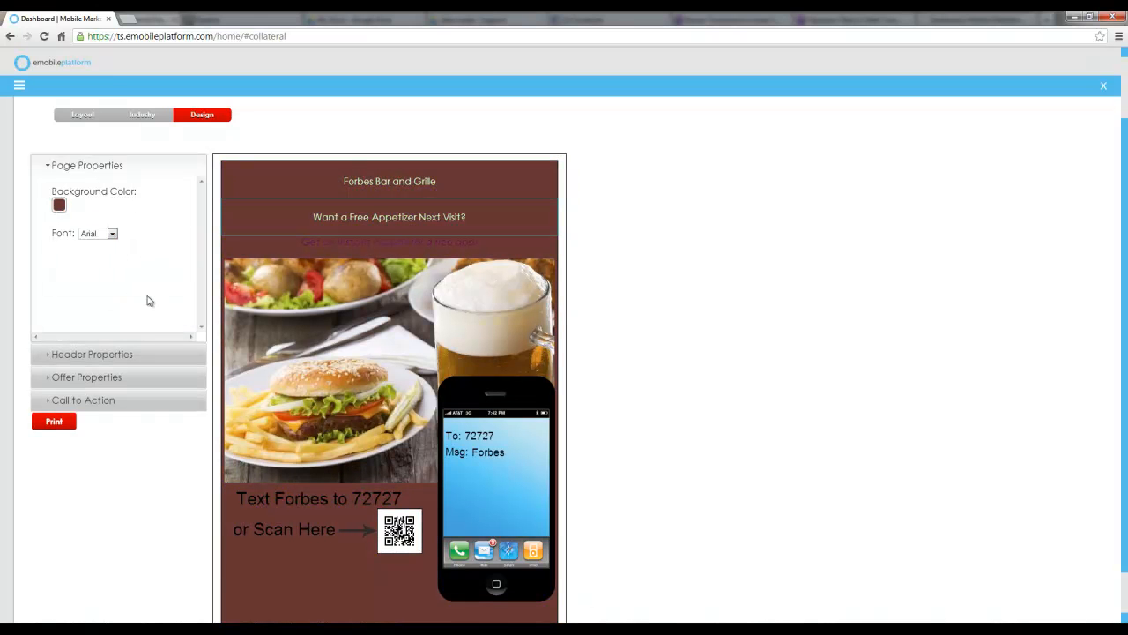
Rename Header 1 to "Johnnies, Bar and Grille" in the header properties
click(104, 354)
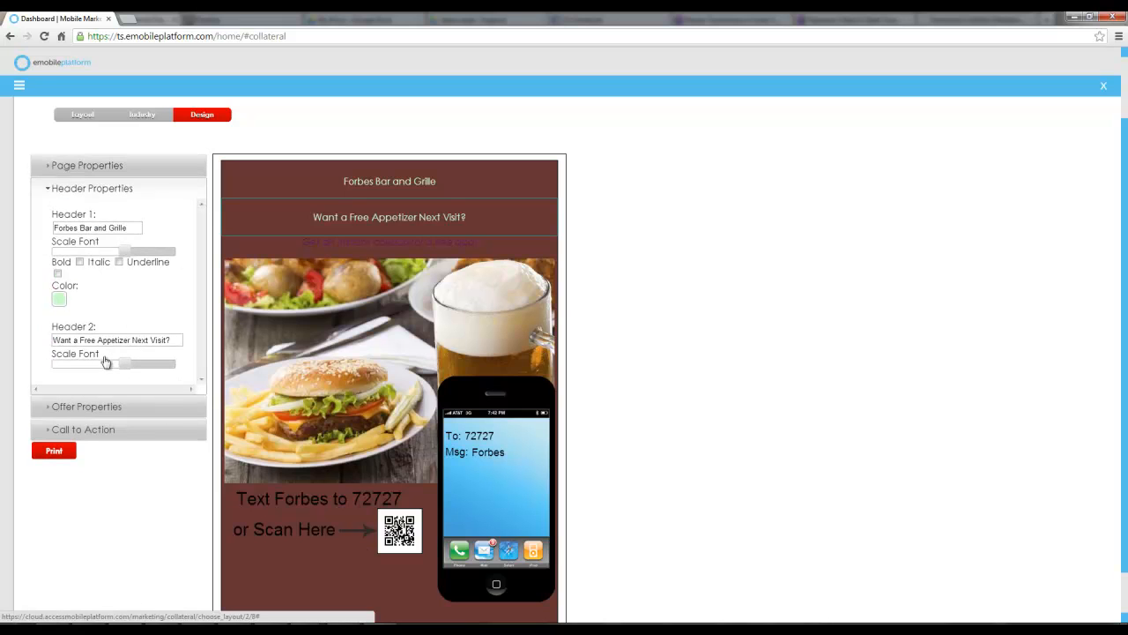
drag(133, 227, 5, 223)
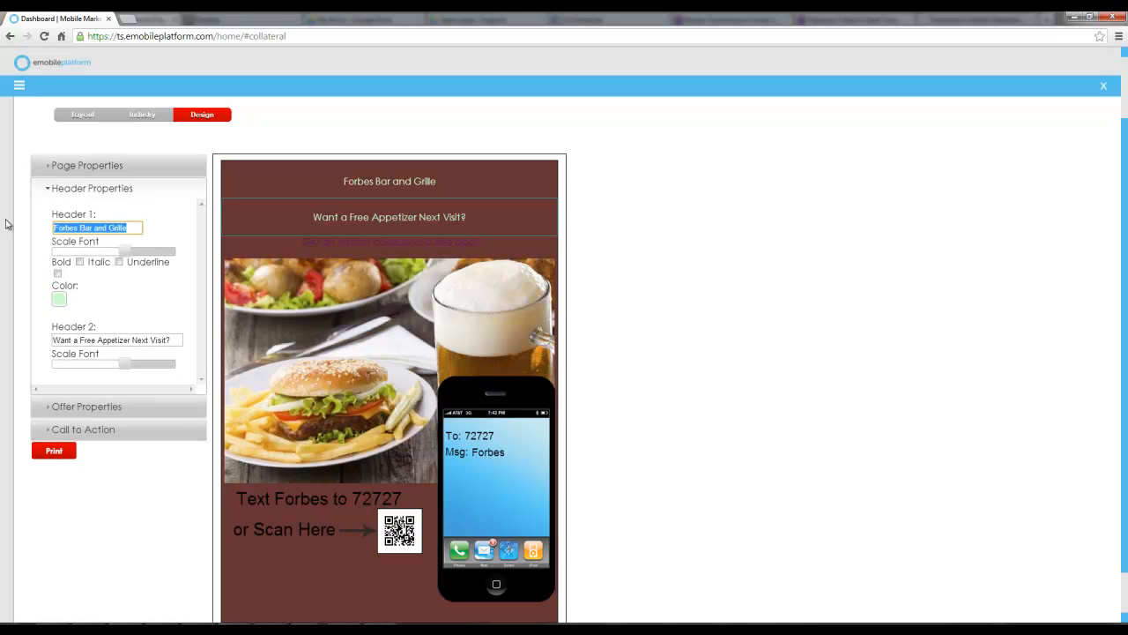
click(53, 227)
key(Delete)
key(Delete)
key(Delete)
key(Delete)
key(Delete)
key(Delete)
key(Delete)
text(Johnnies,)
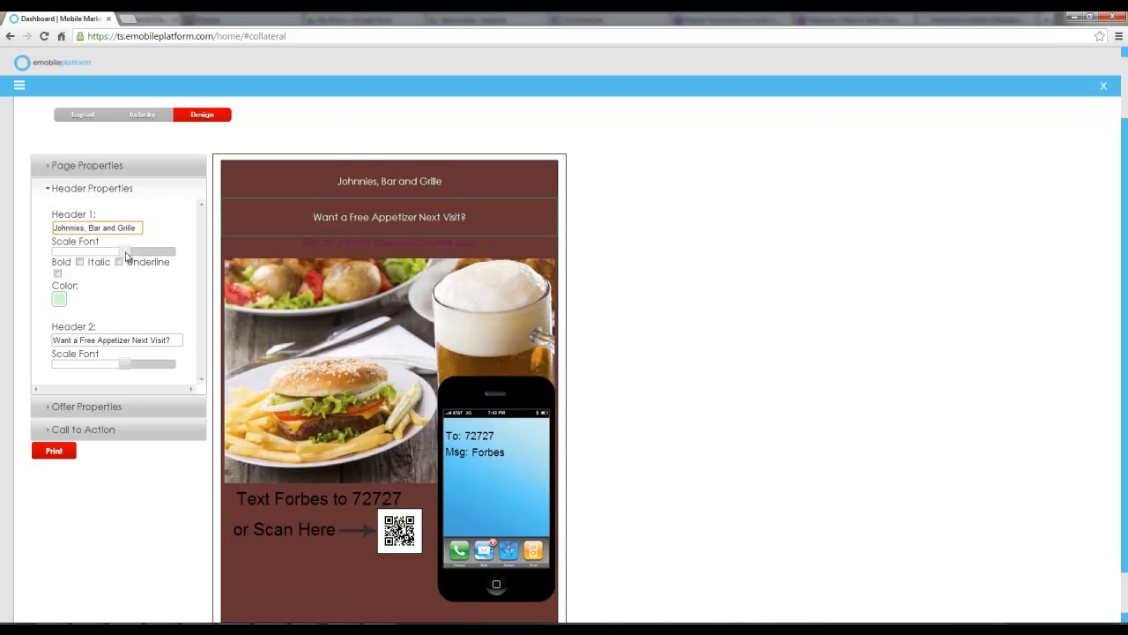
Enlarge the font scale of both headers and set Header 1's colour to #003333
drag(124, 252, 132, 251)
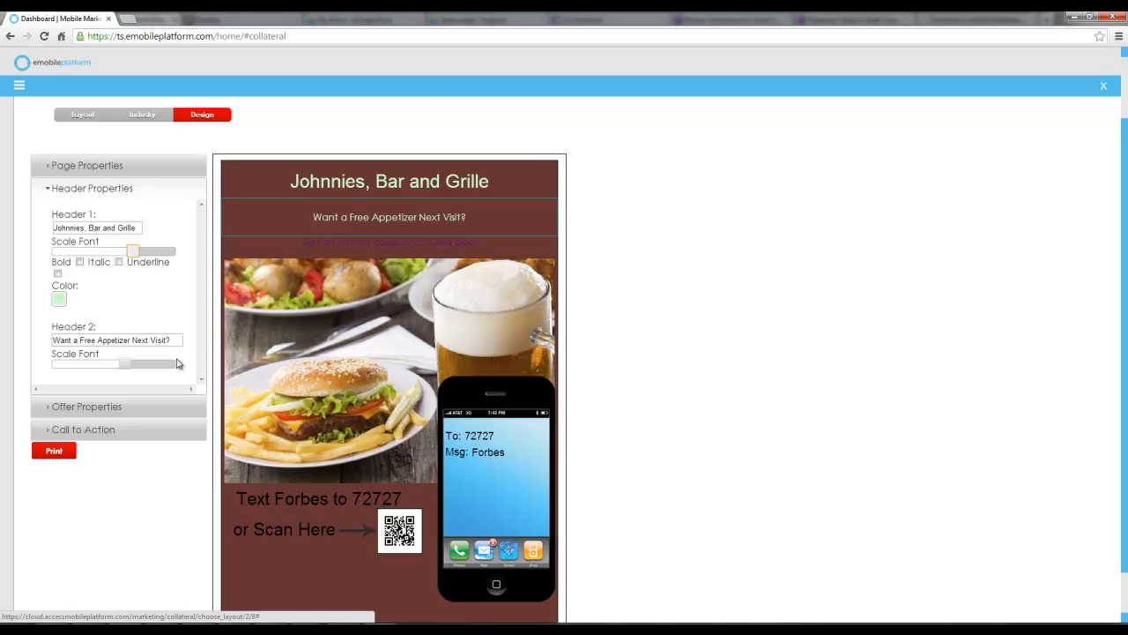
click(59, 299)
click(80, 339)
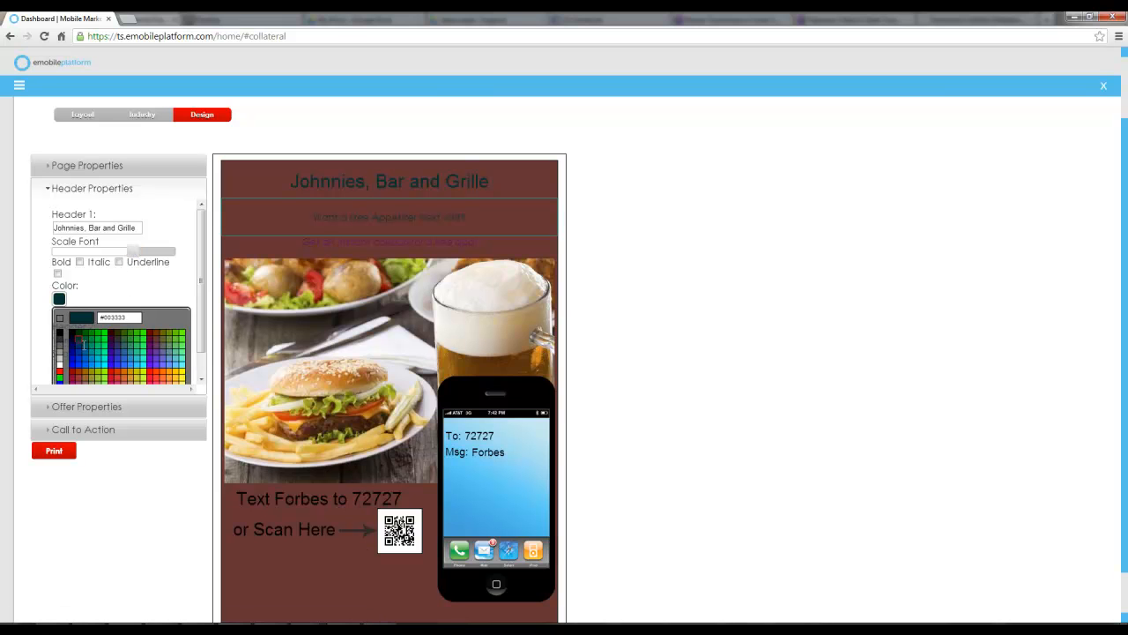
click(111, 341)
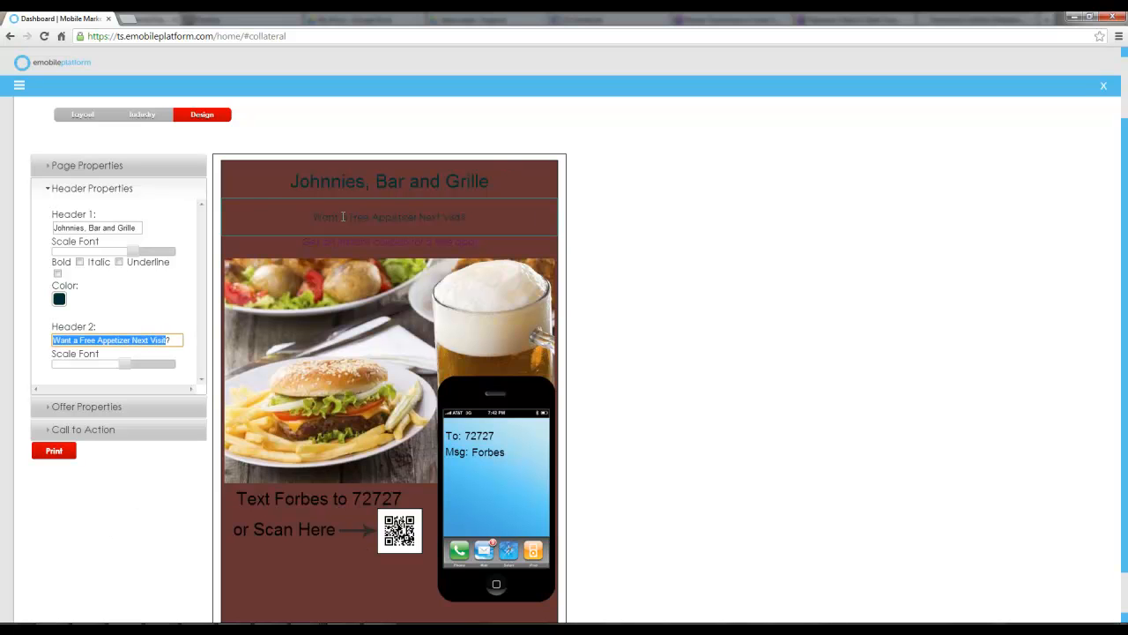
drag(125, 363, 132, 363)
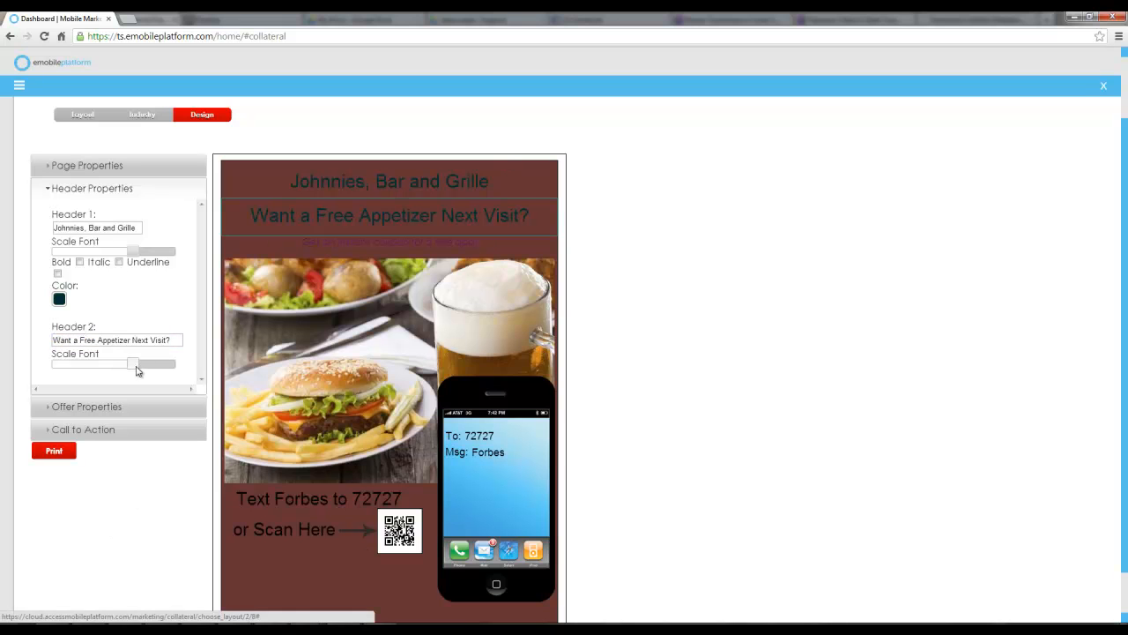
Set the offer text colour to #33CC99 in the offer properties
click(105, 408)
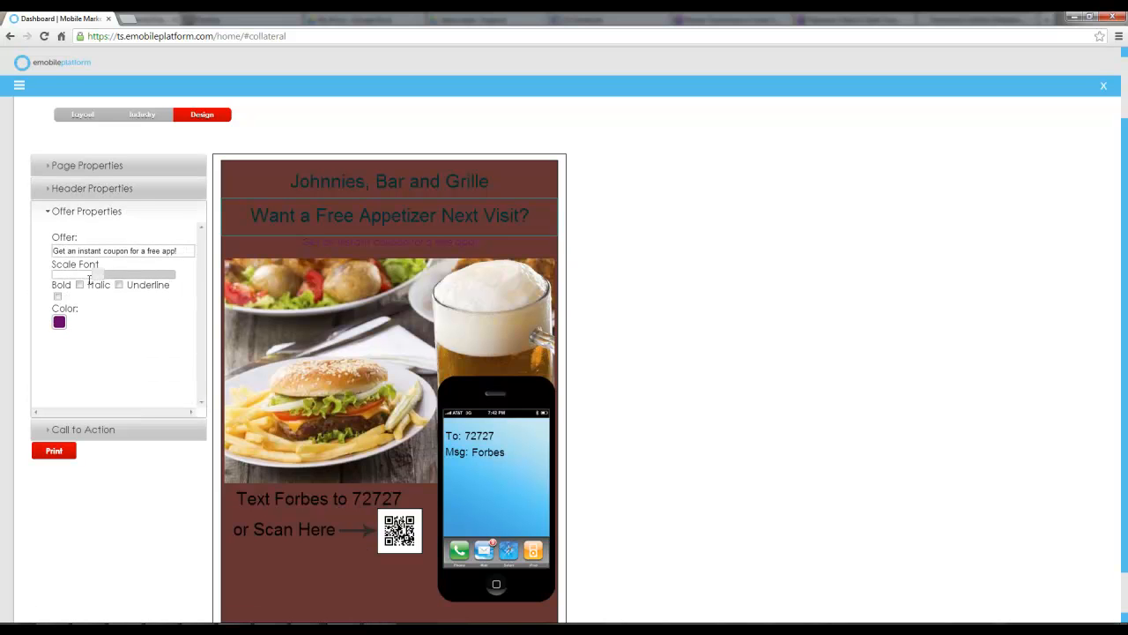
click(59, 321)
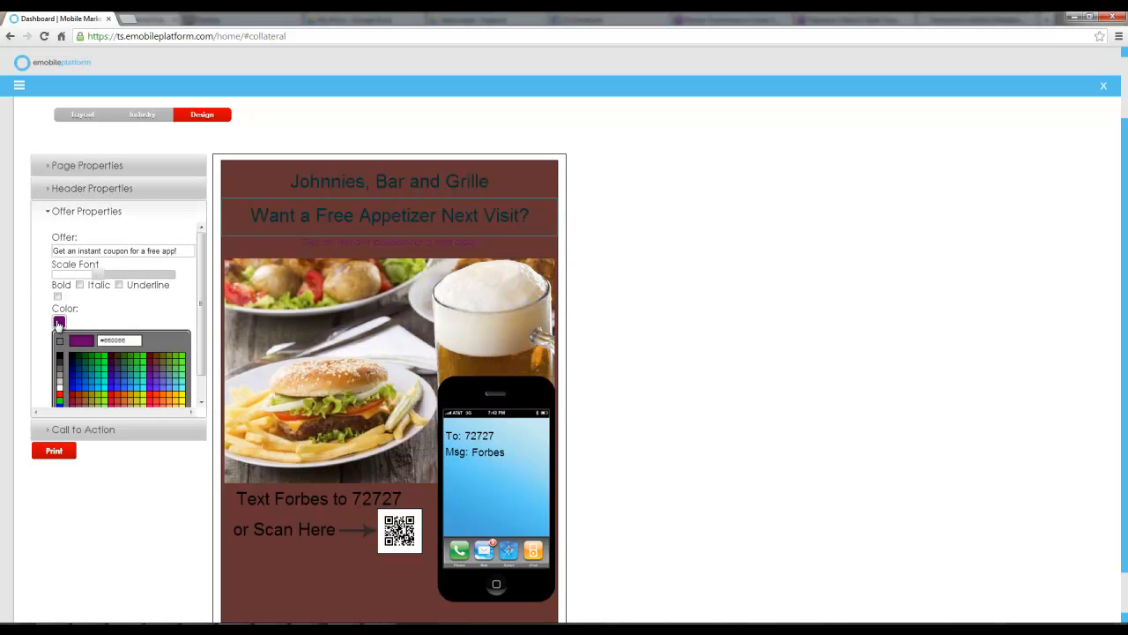
click(138, 381)
Set the call-to-action keyword to Johns and the short code to 21777
click(138, 434)
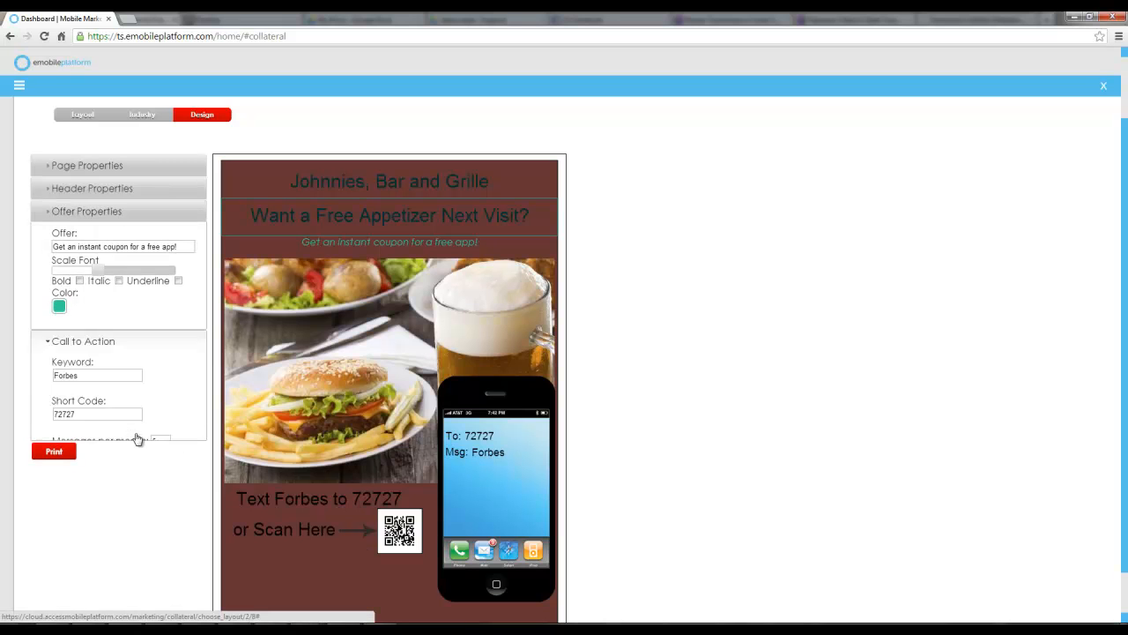
drag(88, 274, 39, 277)
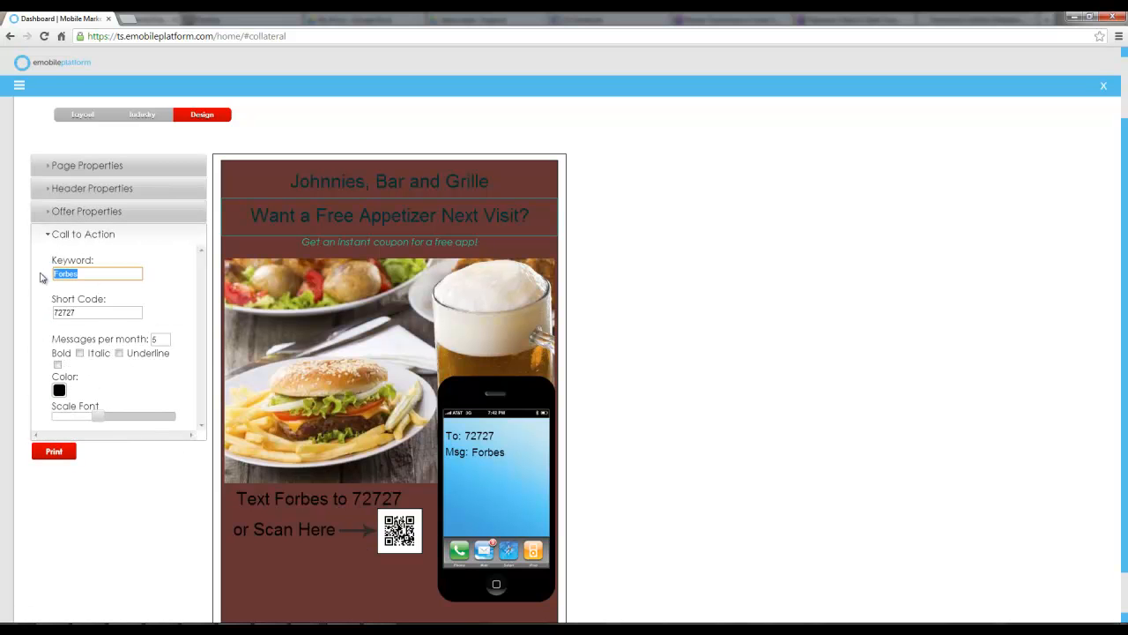
text(Johns)
key(Tab)
text(21777)
key(Tab)
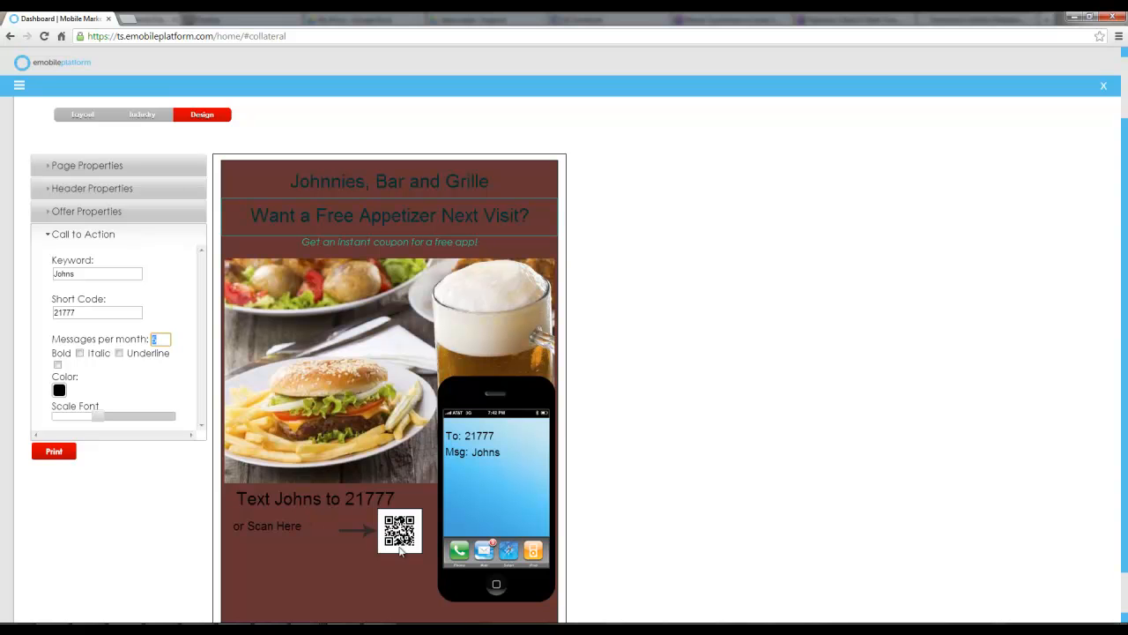
scroll(335, 478, down, 1)
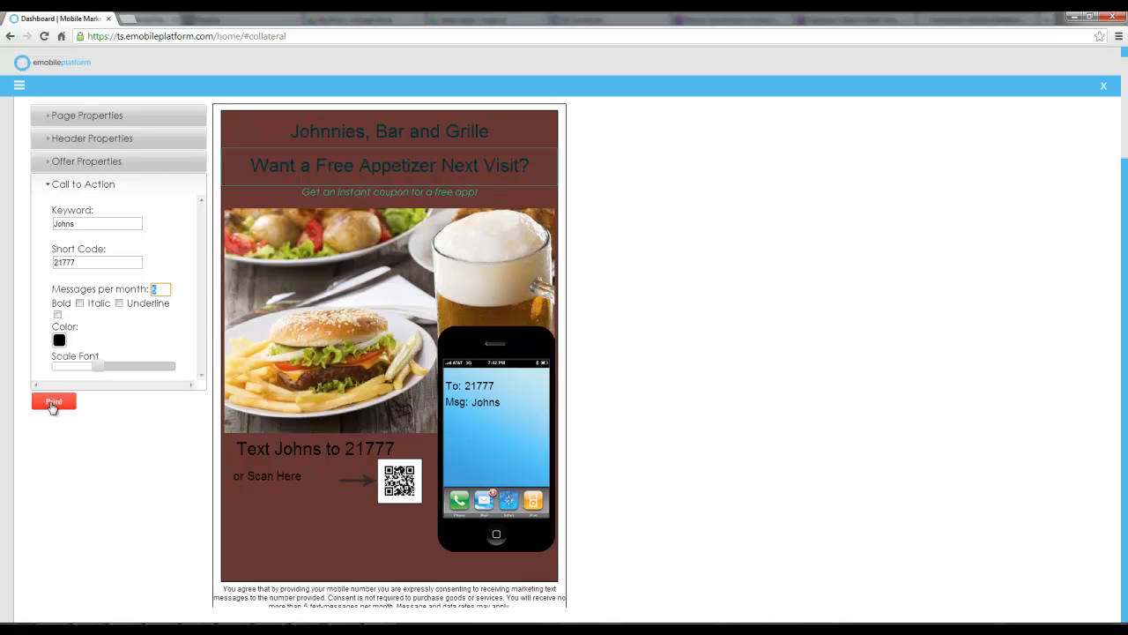
scroll(153, 419, up, 1)
scroll(152, 419, up, 2)
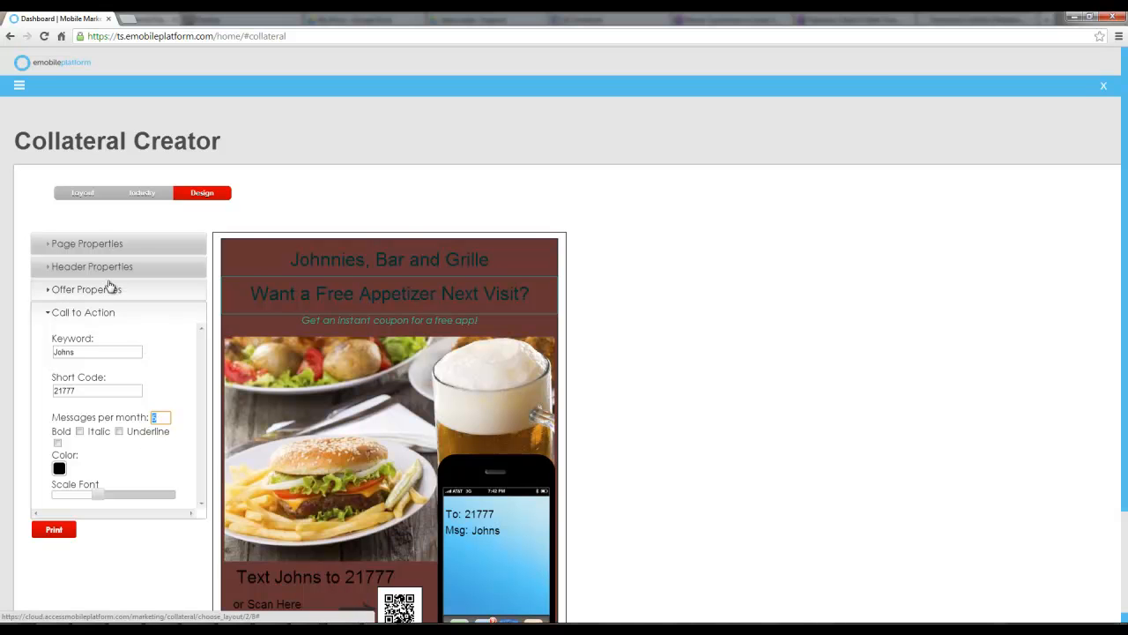
Open Kiosk Creator from the Tools menu and start adding a new kiosk
click(18, 84)
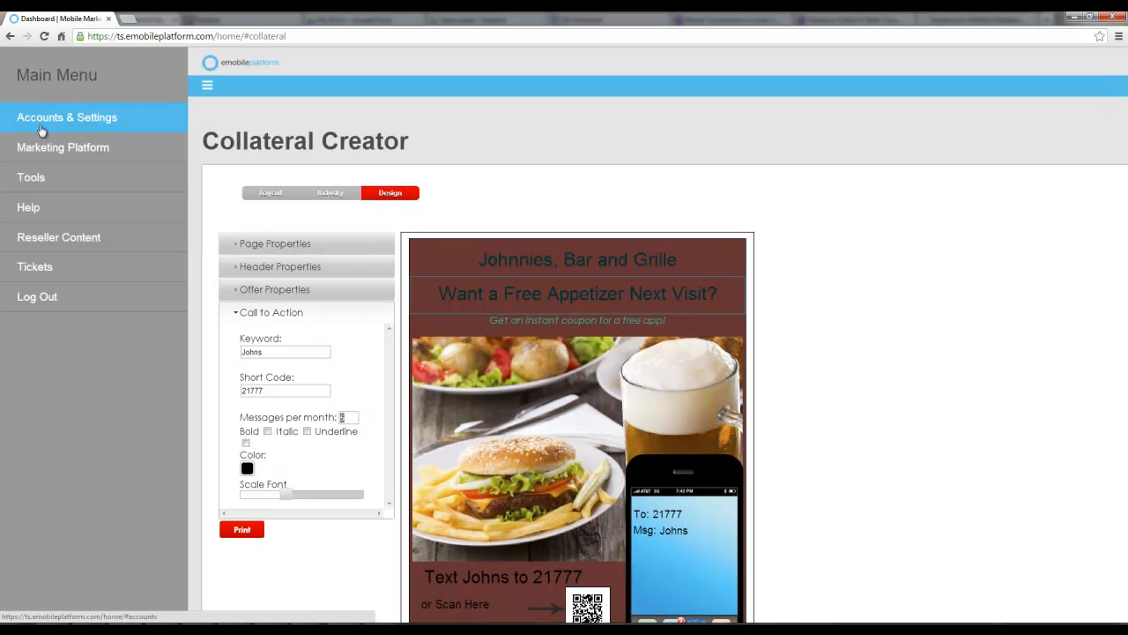
click(42, 179)
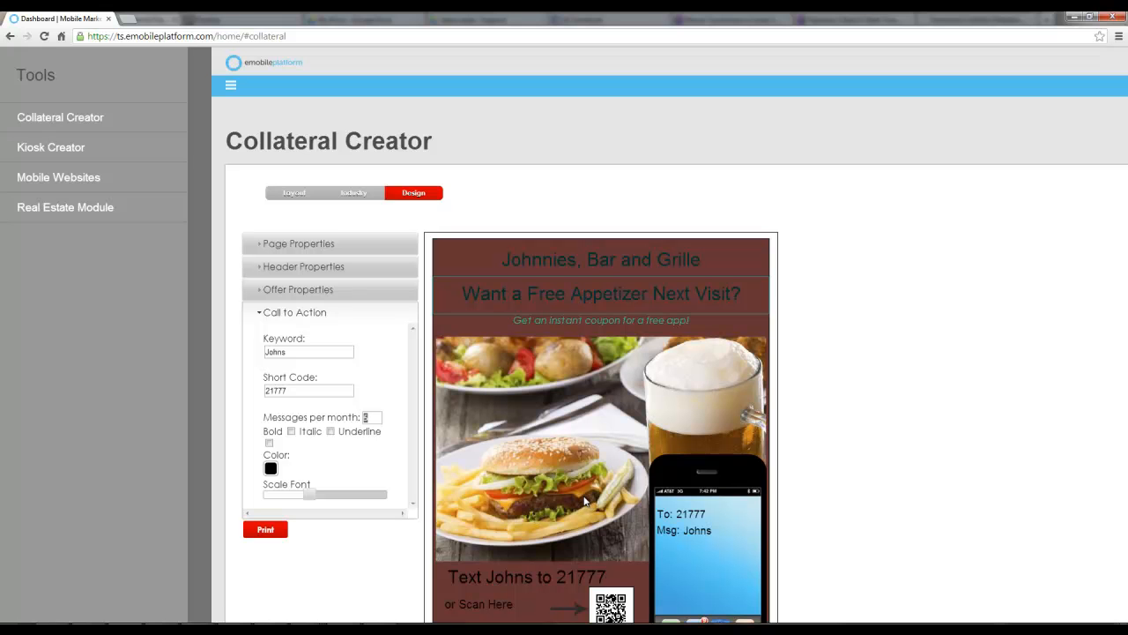
click(53, 150)
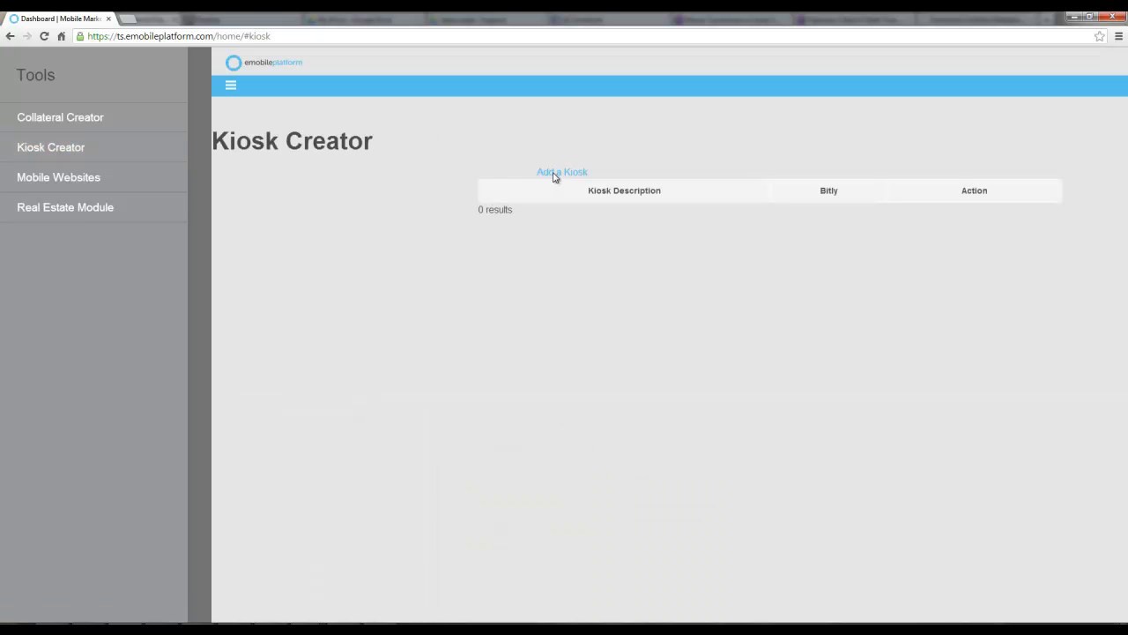
click(343, 173)
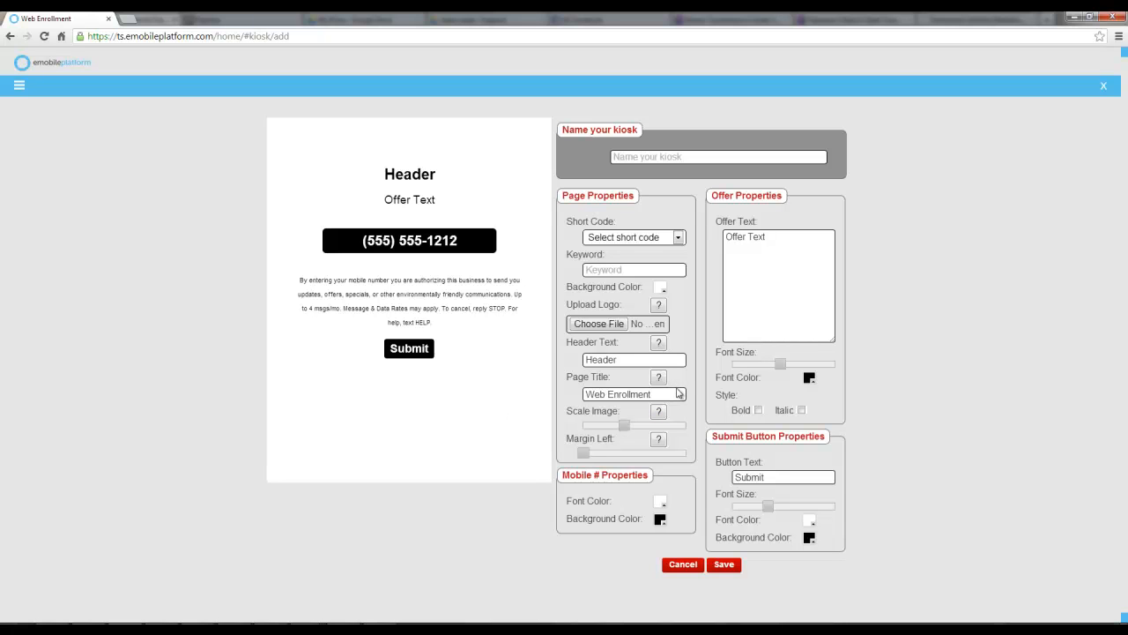
Name the new kiosk Chobani
mouse_move(657, 379)
click(632, 157)
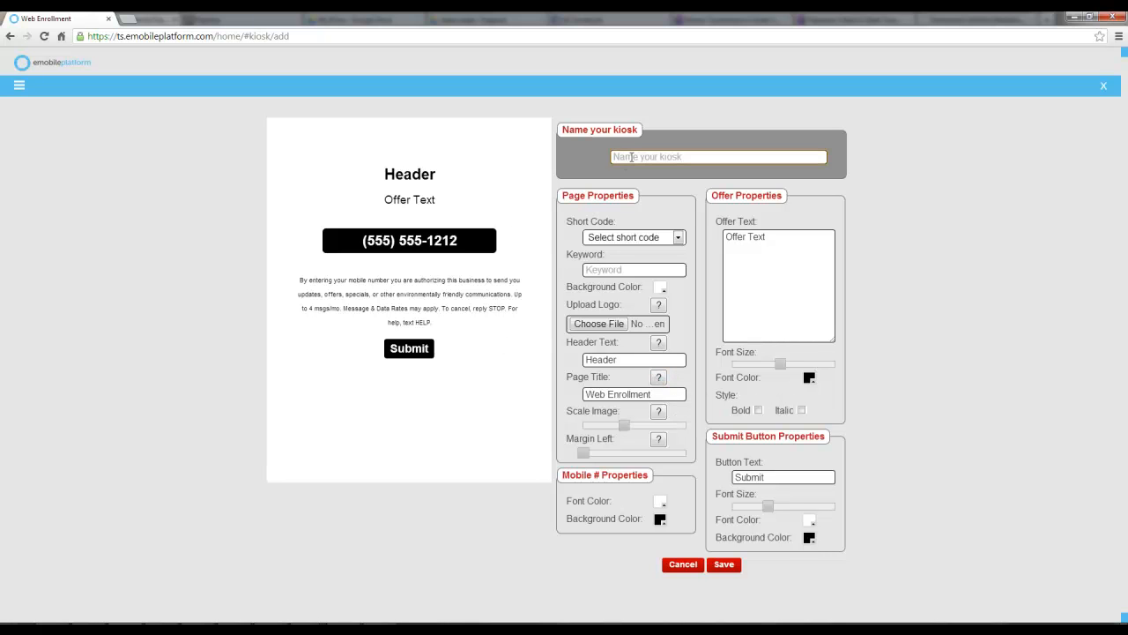
text(Chobani)
Set the kiosk short code to 63975 and select the chobani keyword text
click(645, 237)
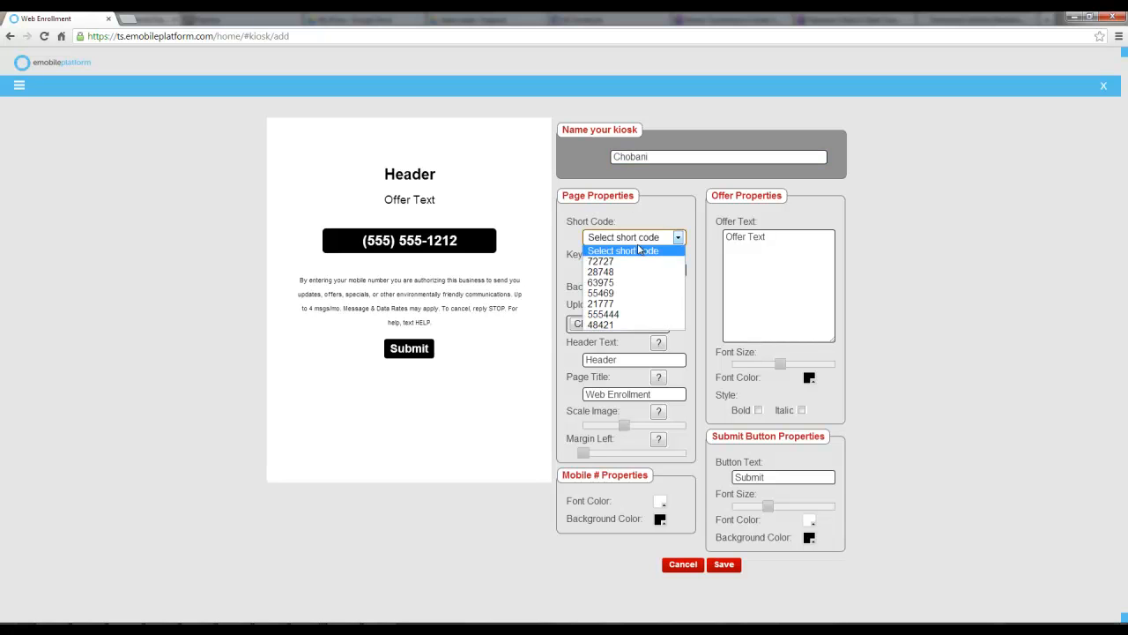
click(608, 294)
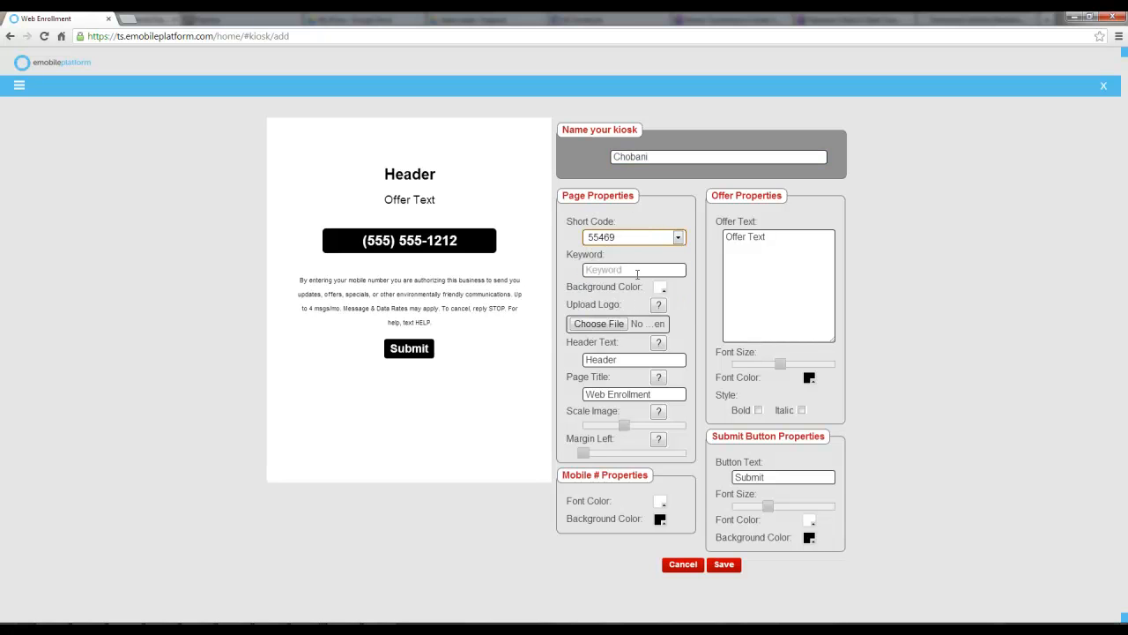
click(631, 240)
click(620, 291)
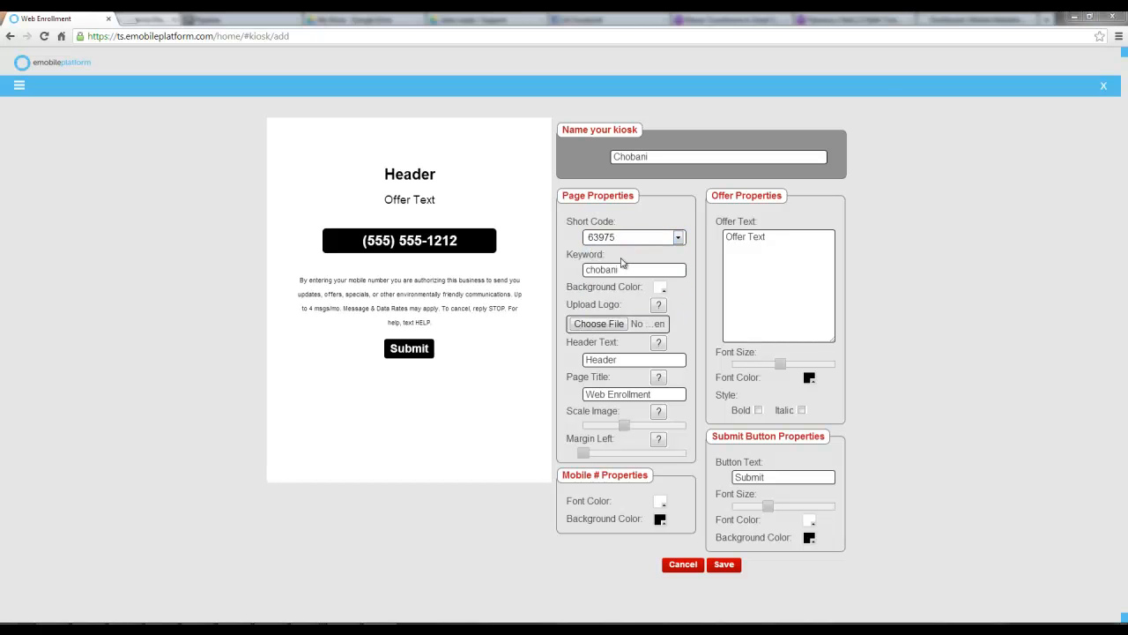
click(618, 269)
drag(636, 269, 476, 271)
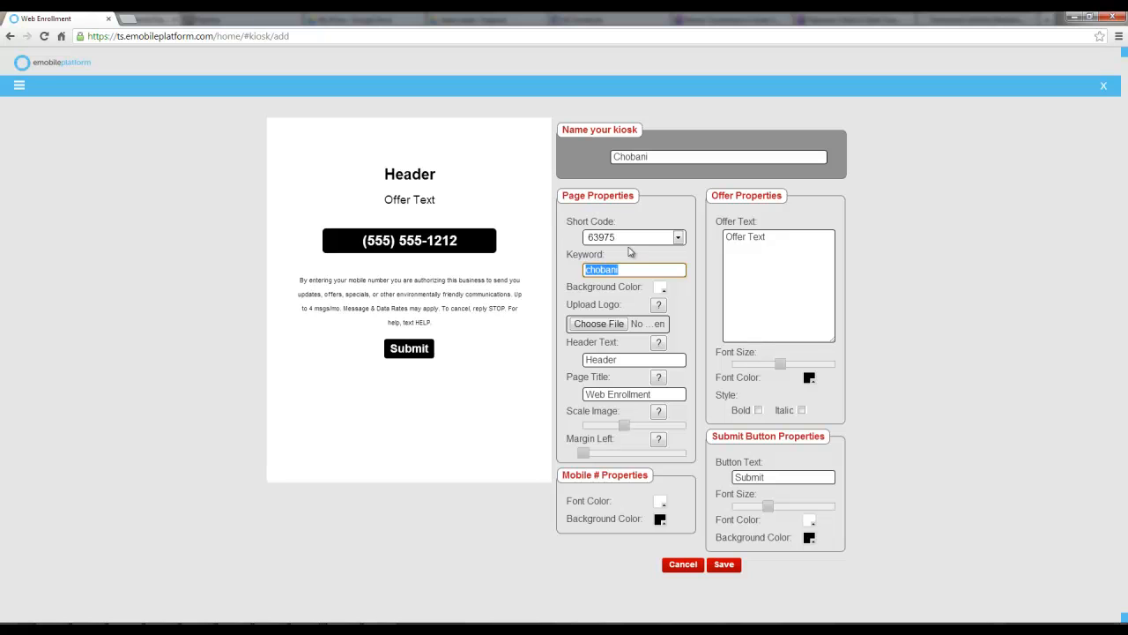
Set the kiosk background colour to a light lavender blue with the colour picker
click(660, 287)
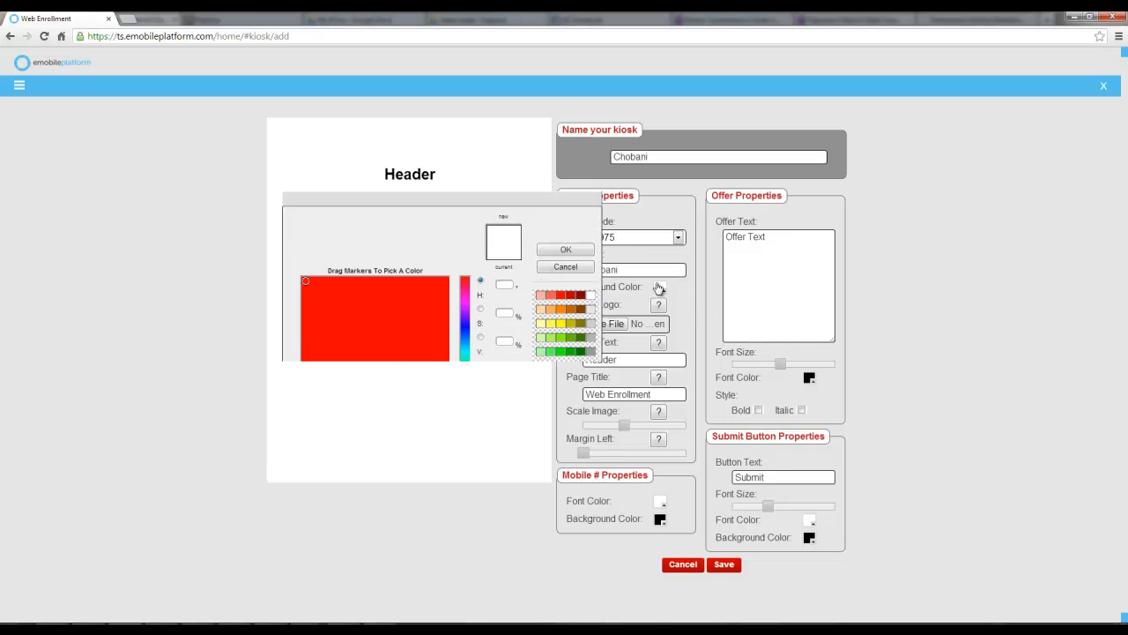
mouse_move(304, 323)
mouse_down()
mouse_move(307, 353)
mouse_move(353, 378)
mouse_move(414, 352)
mouse_up()
drag(468, 303, 468, 330)
click(426, 305)
click(335, 315)
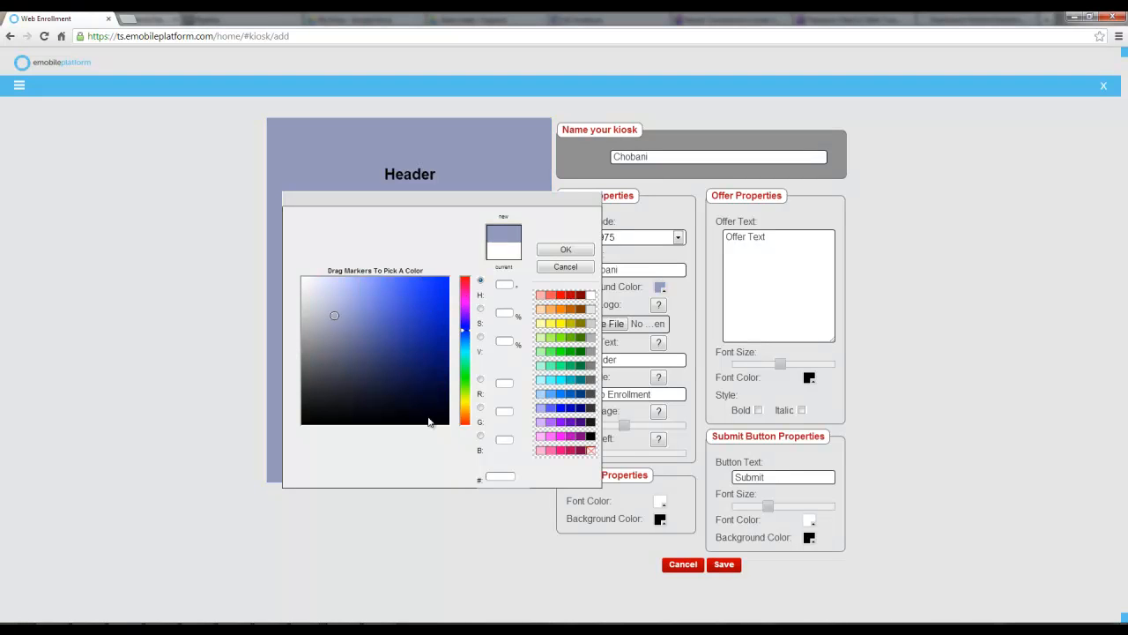
click(564, 252)
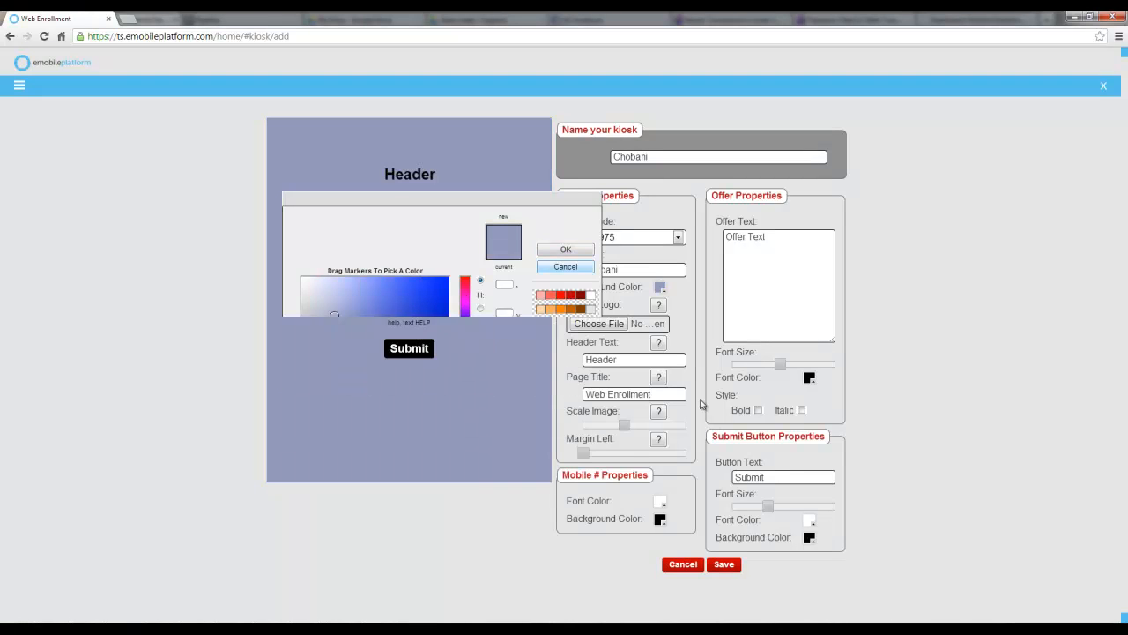
Upload the Chobani logo image and reduce its scale and left margin
click(603, 329)
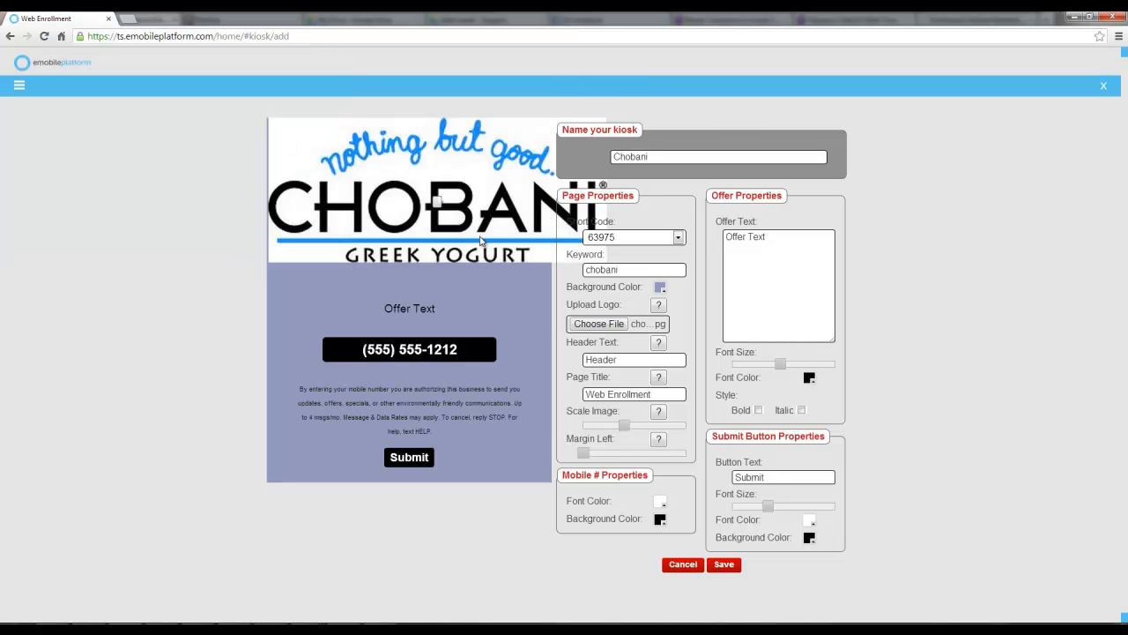
drag(623, 426, 599, 461)
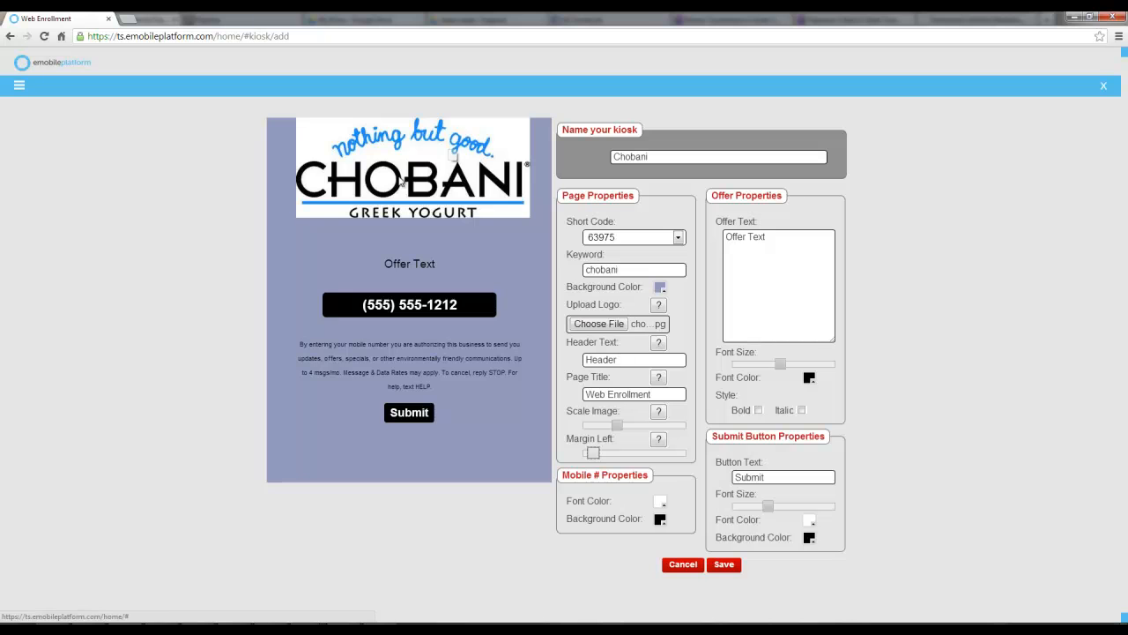
Clear the header text and paste the mobile-number coupon message in as the offer text
drag(631, 360, 547, 360)
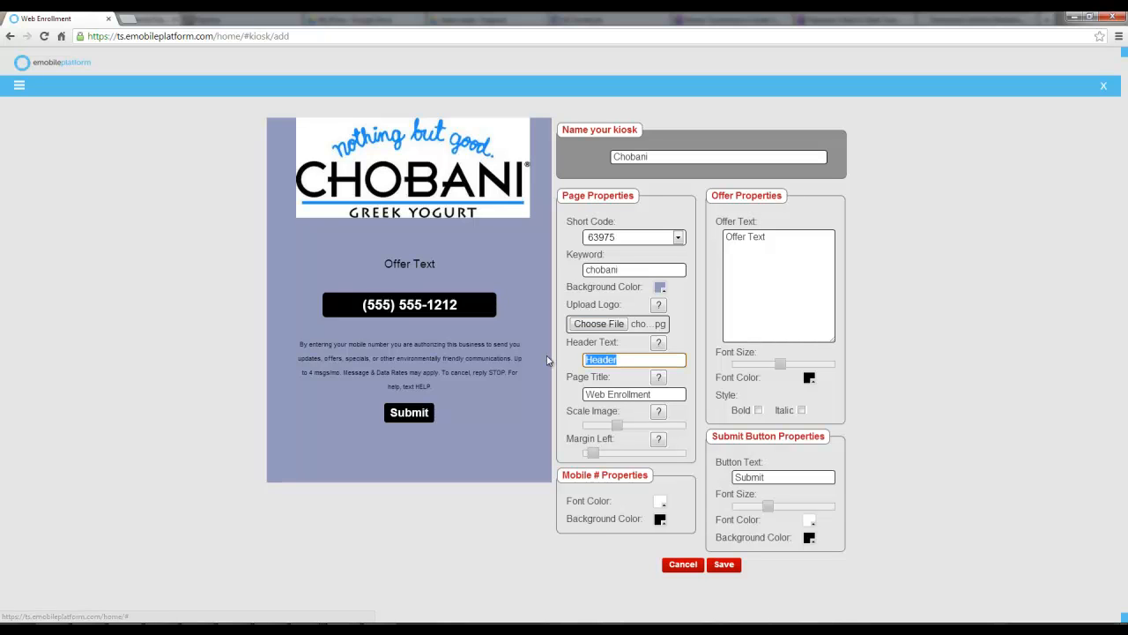
key(BackSpace)
click(788, 239)
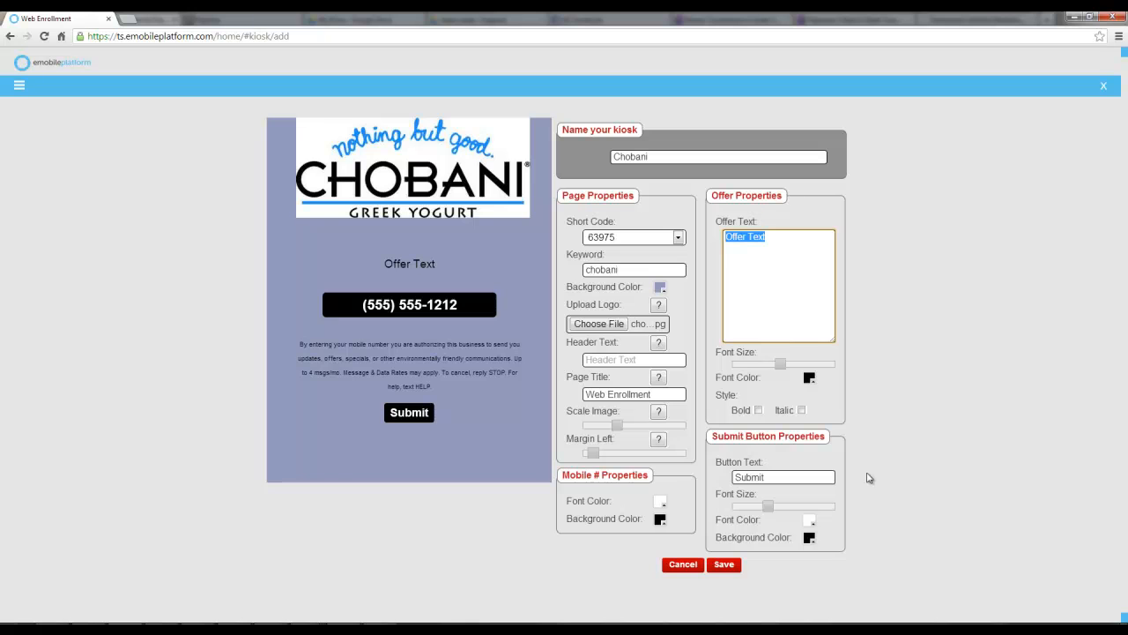
key(BackSpace)
text(Type in your mobile number below and receive an instant coupon right to your phone for next visit!)
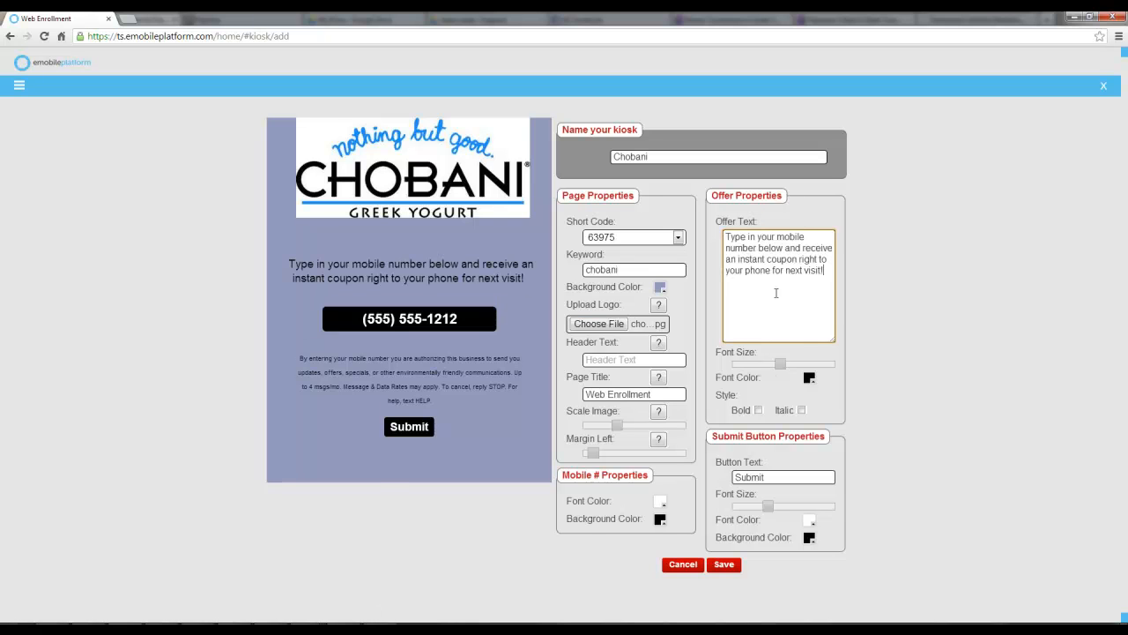
Enlarge the offer text font size and make it bold
drag(781, 363, 807, 376)
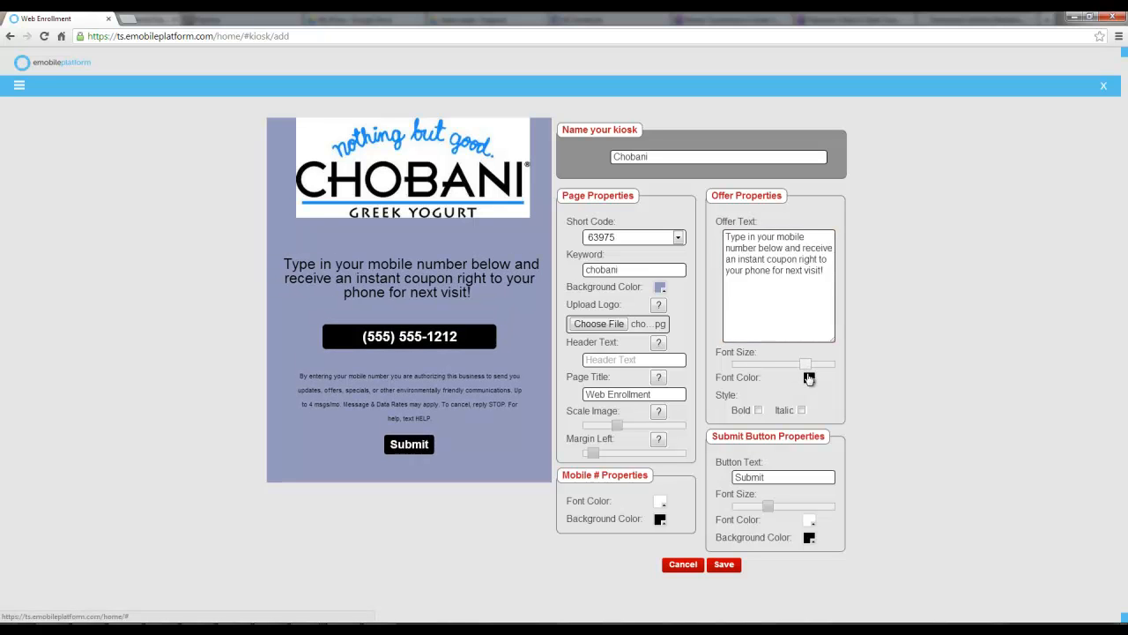
click(758, 410)
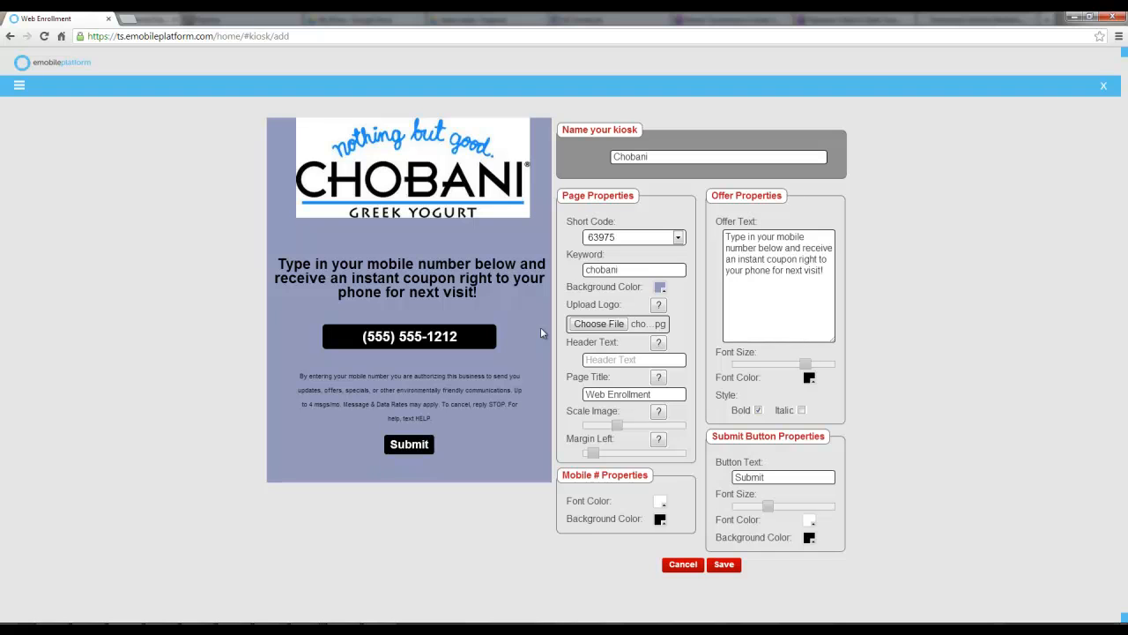
Change the submit button text to Get my coupon and save the kiosk
double_click(774, 476)
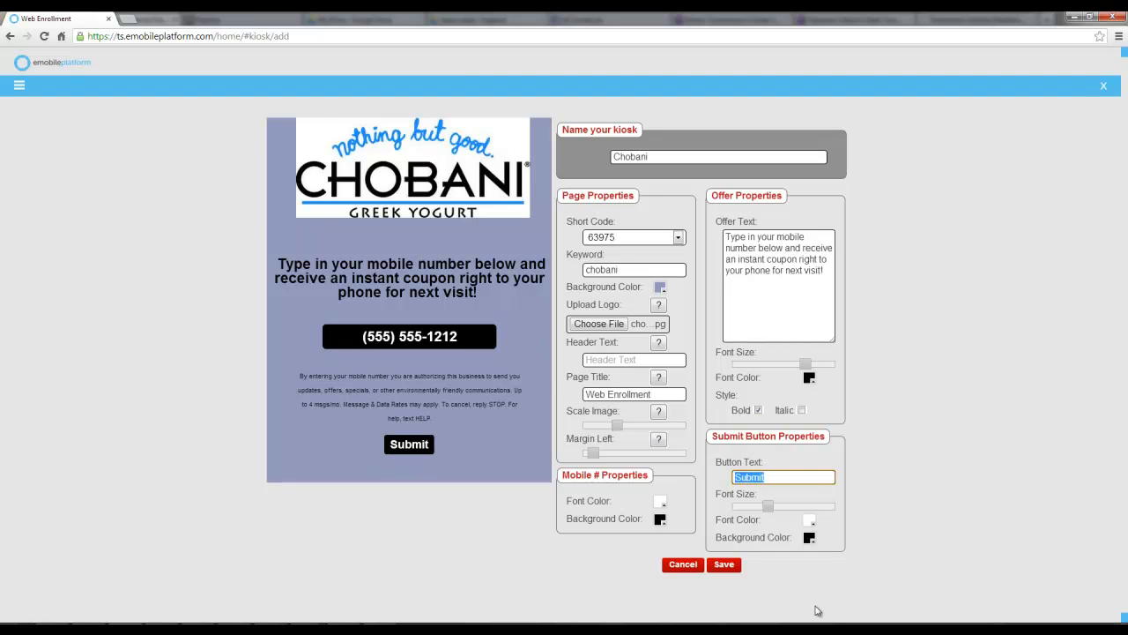
text(Get )
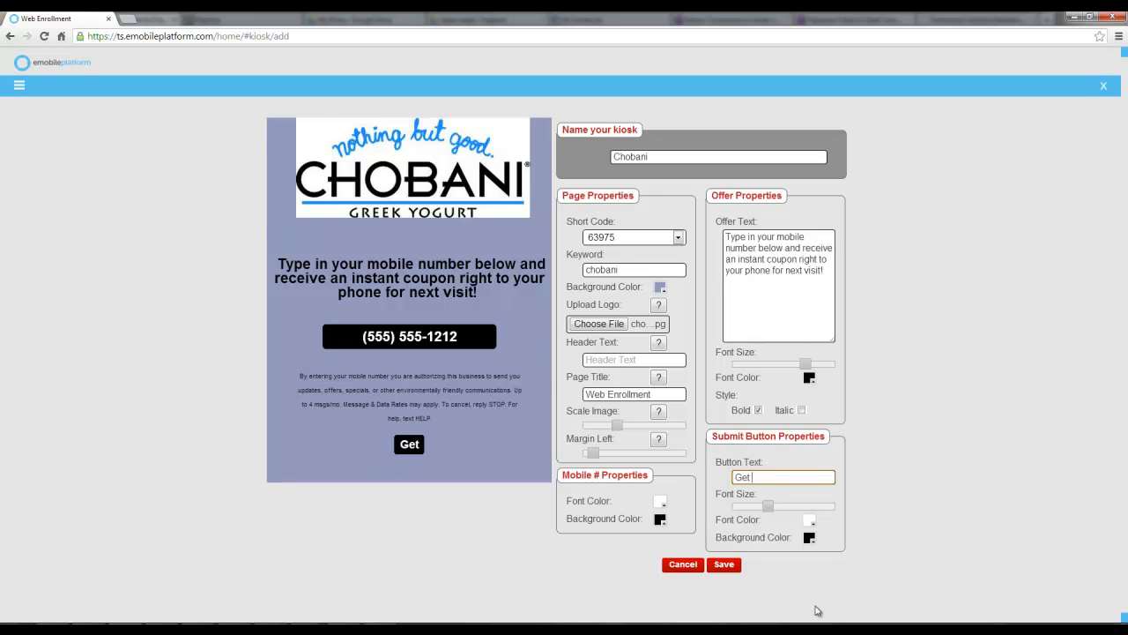
text(my coupon)
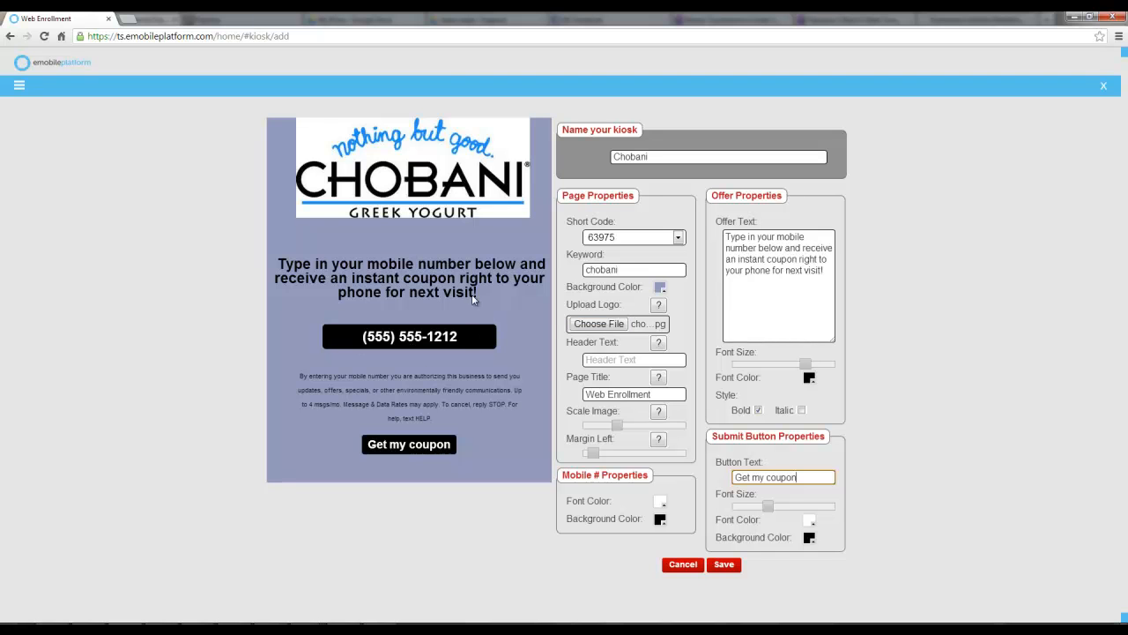
click(725, 567)
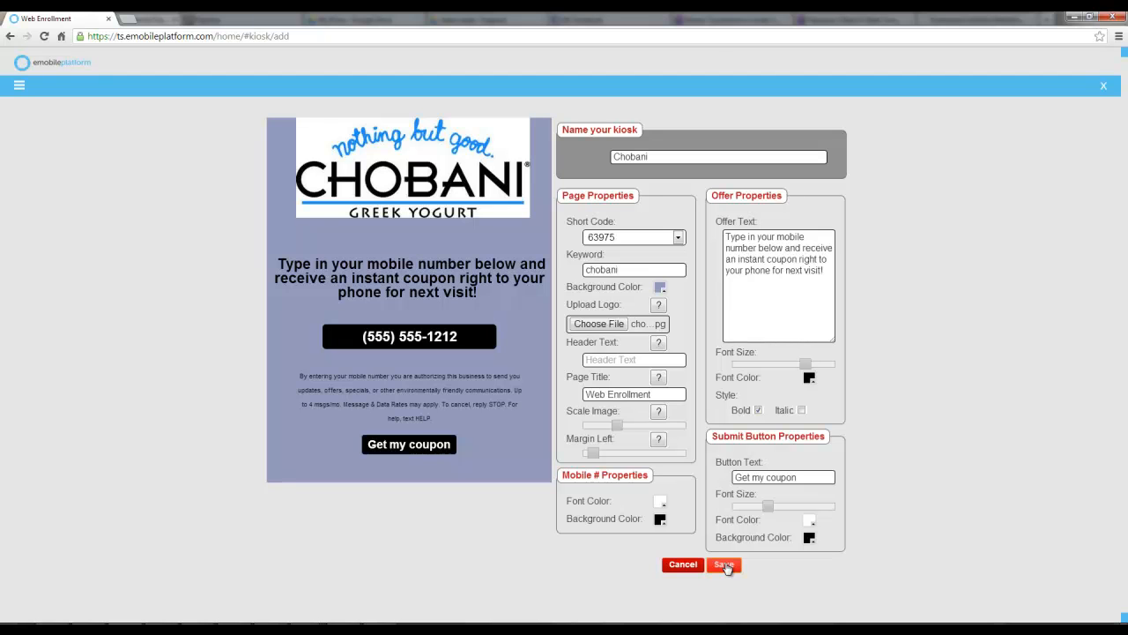
Open Mobile Websites from the Tools menu
click(20, 88)
click(44, 179)
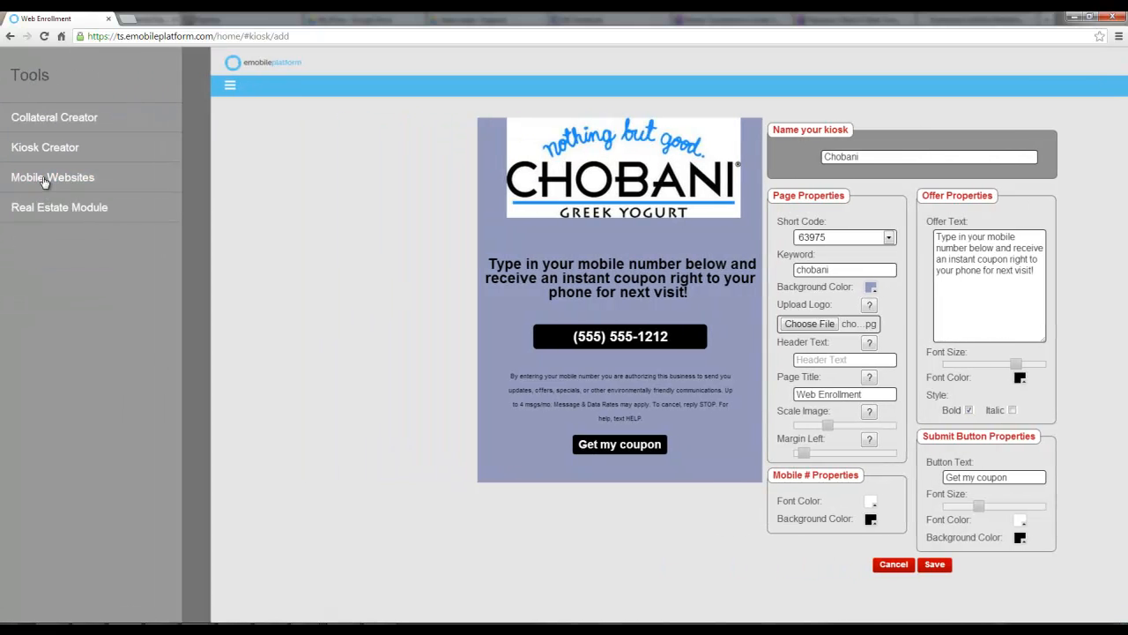
click(44, 179)
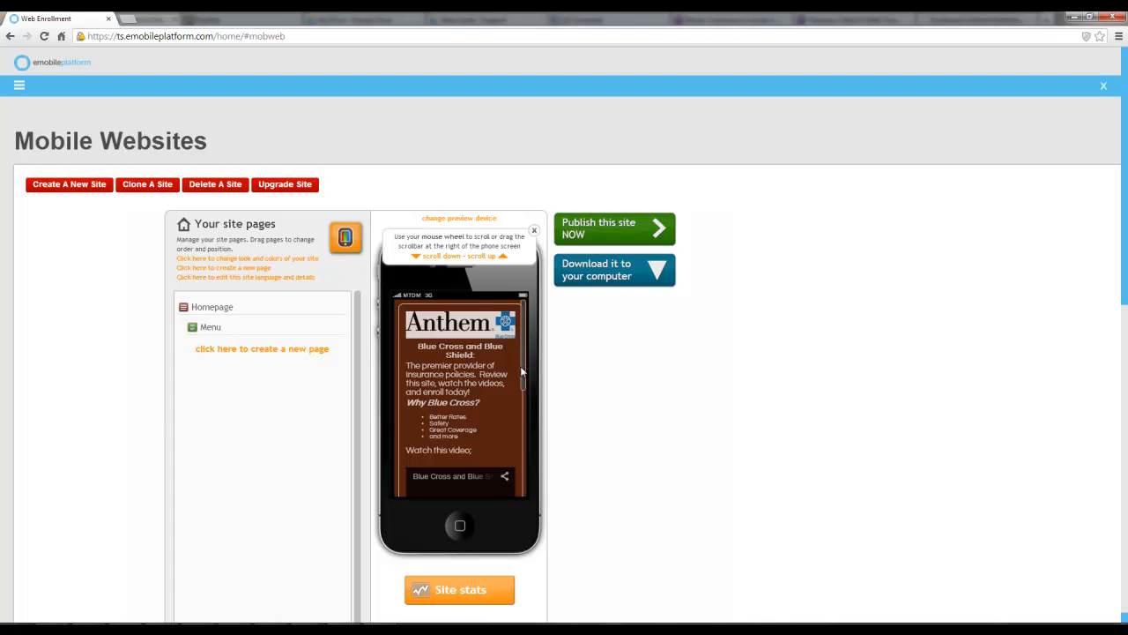
Scroll through the mobile site preview and its menu page
scroll(522, 353, down, 3)
scroll(476, 335, up, 3)
drag(521, 353, 517, 459)
click(461, 419)
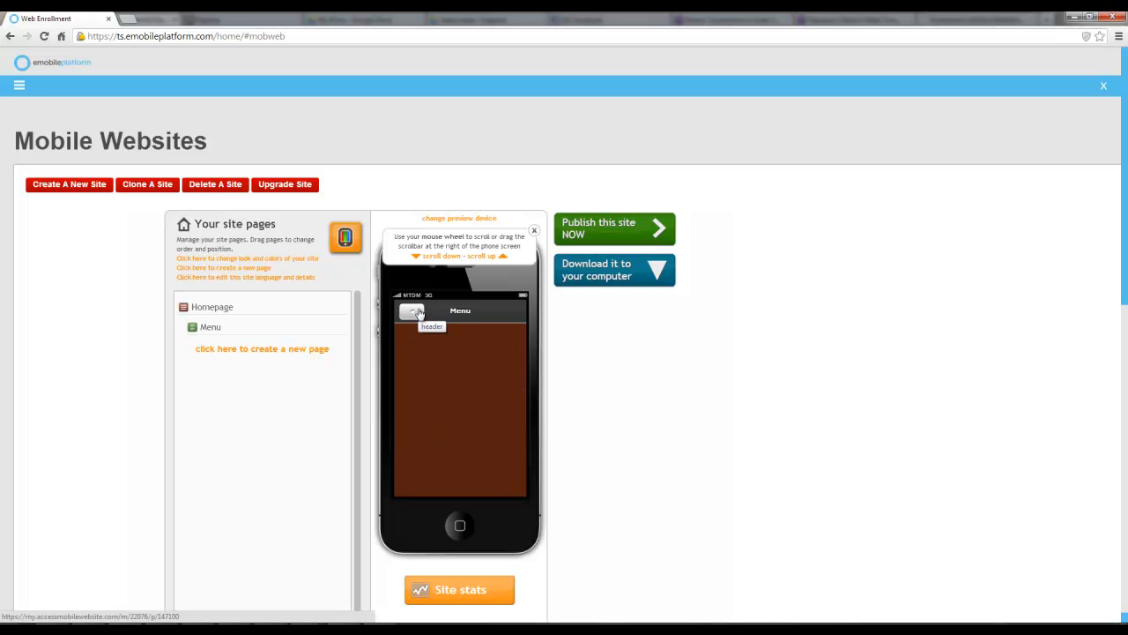
click(419, 313)
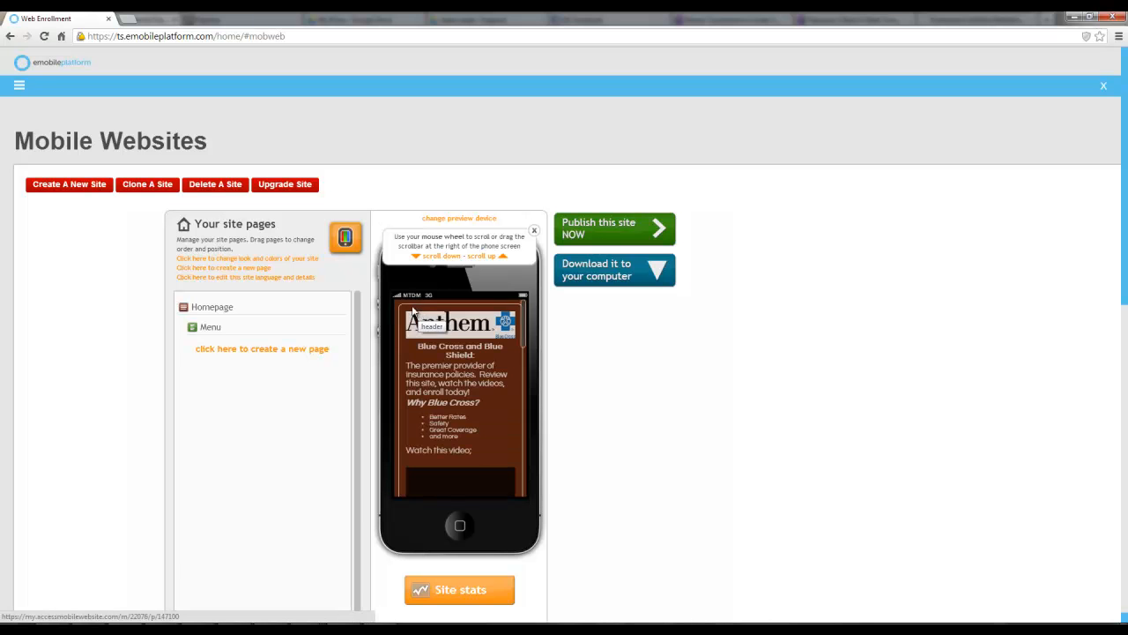
Browse the alternative site layouts in the layout and colours editor
click(244, 257)
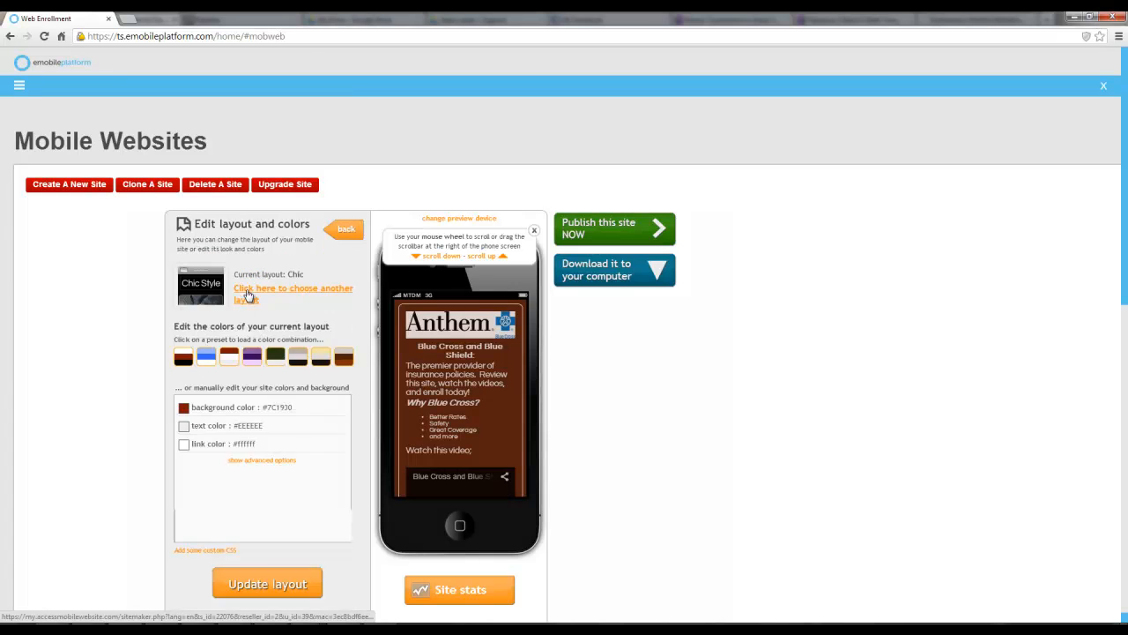
scroll(328, 448, down, 2)
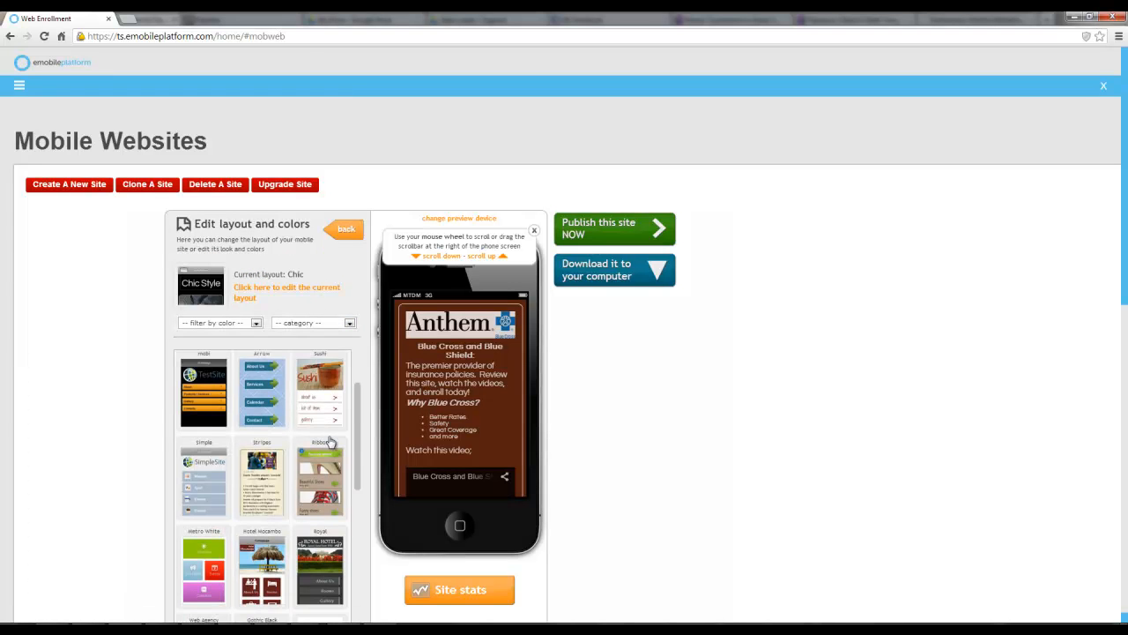
scroll(311, 501, up, 2)
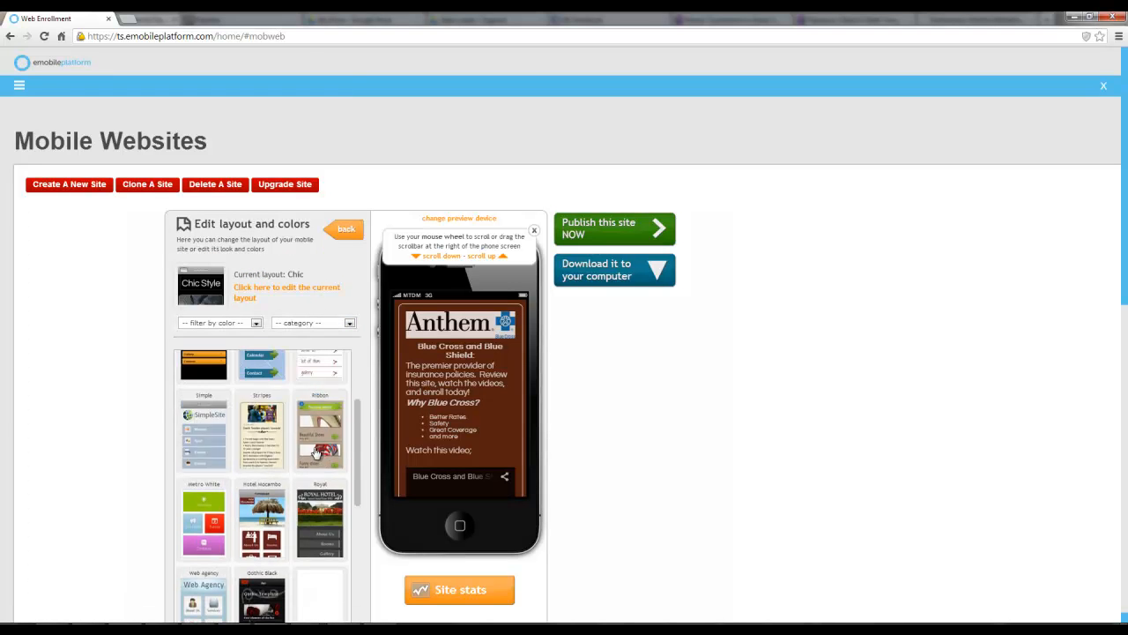
click(344, 231)
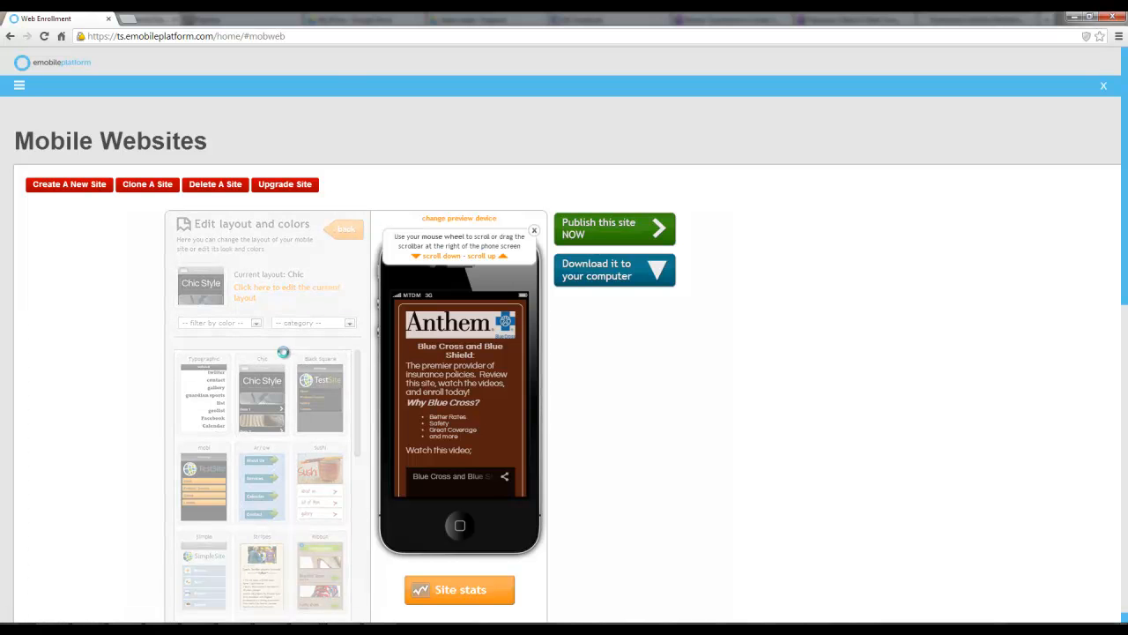
Apply the blue colour preset to the current site layout
click(248, 257)
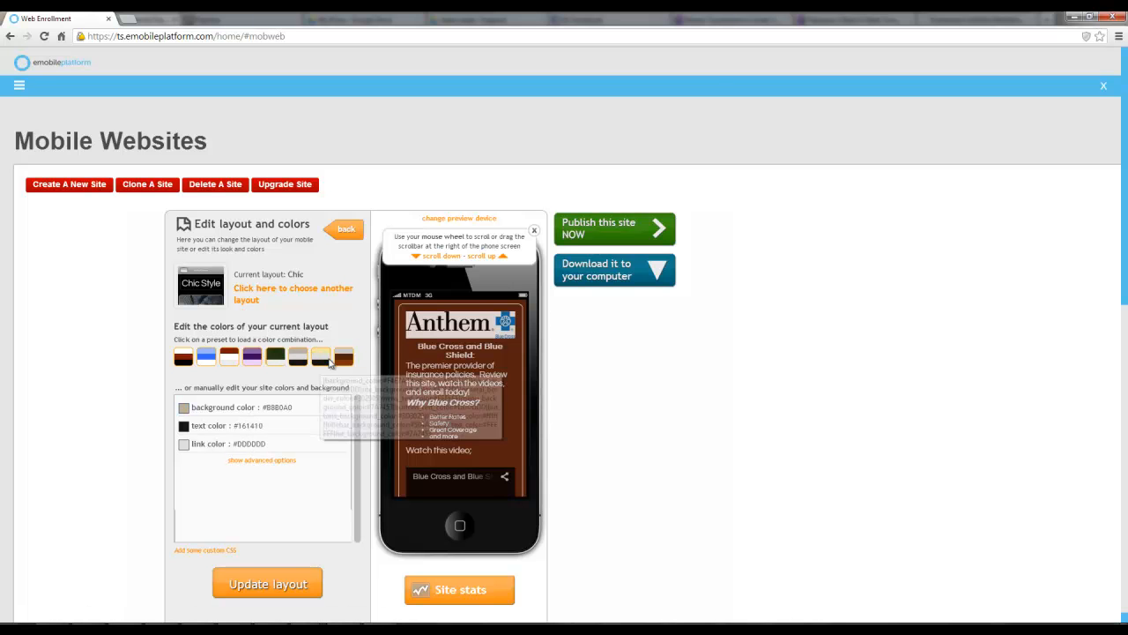
click(210, 358)
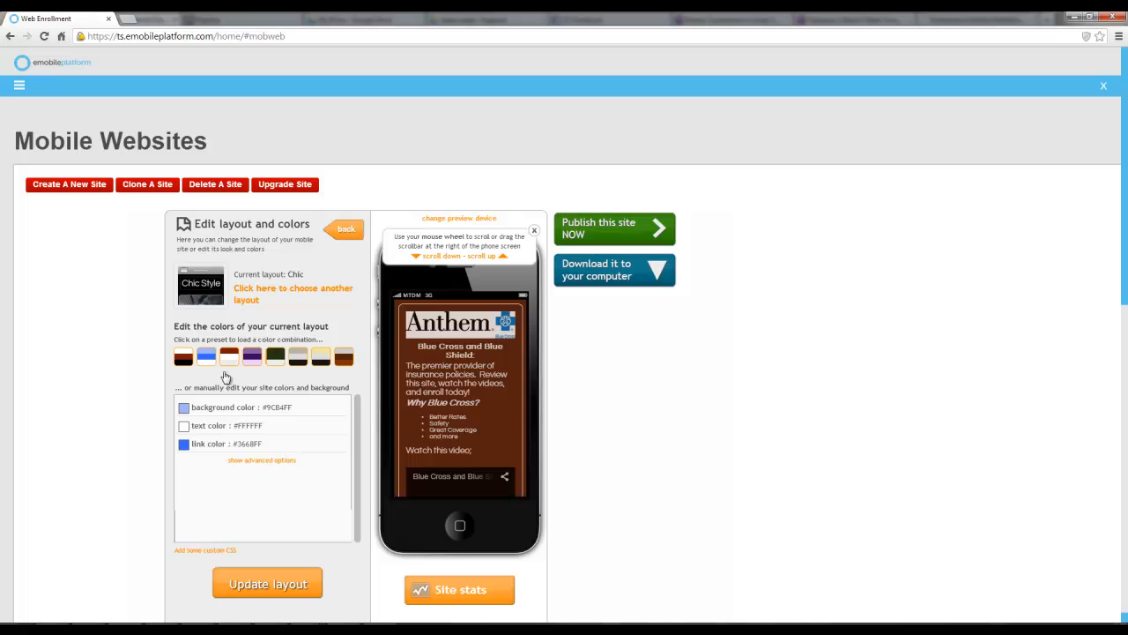
Show the advanced colour options and scroll through the list of individual site colour settings
click(262, 461)
scroll(268, 467, down, 1)
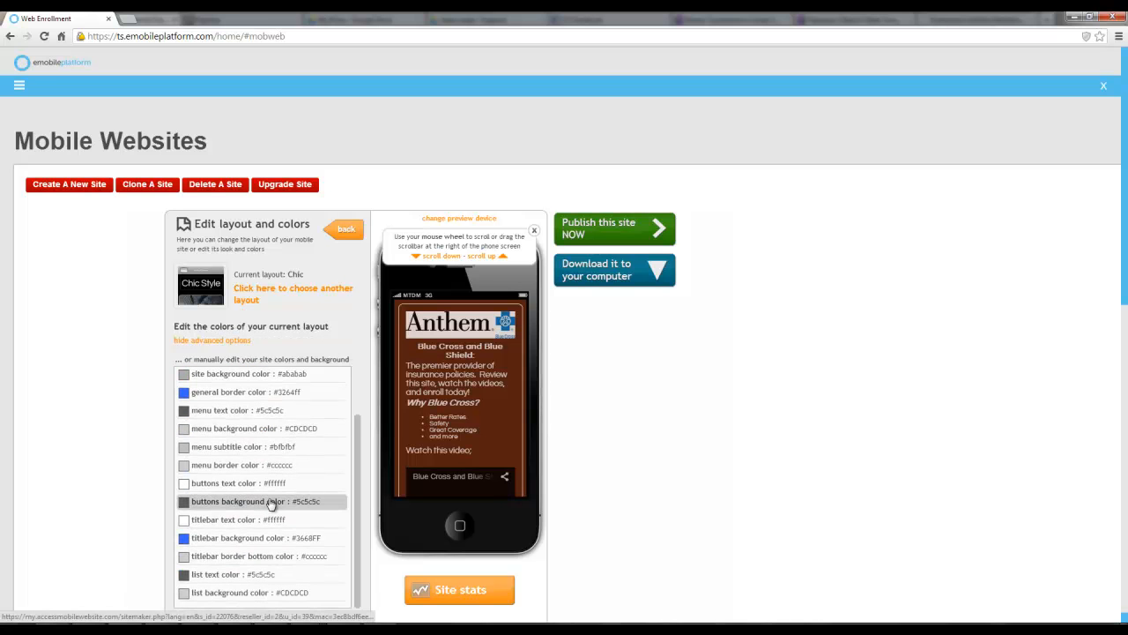
scroll(273, 505, up, 1)
click(230, 415)
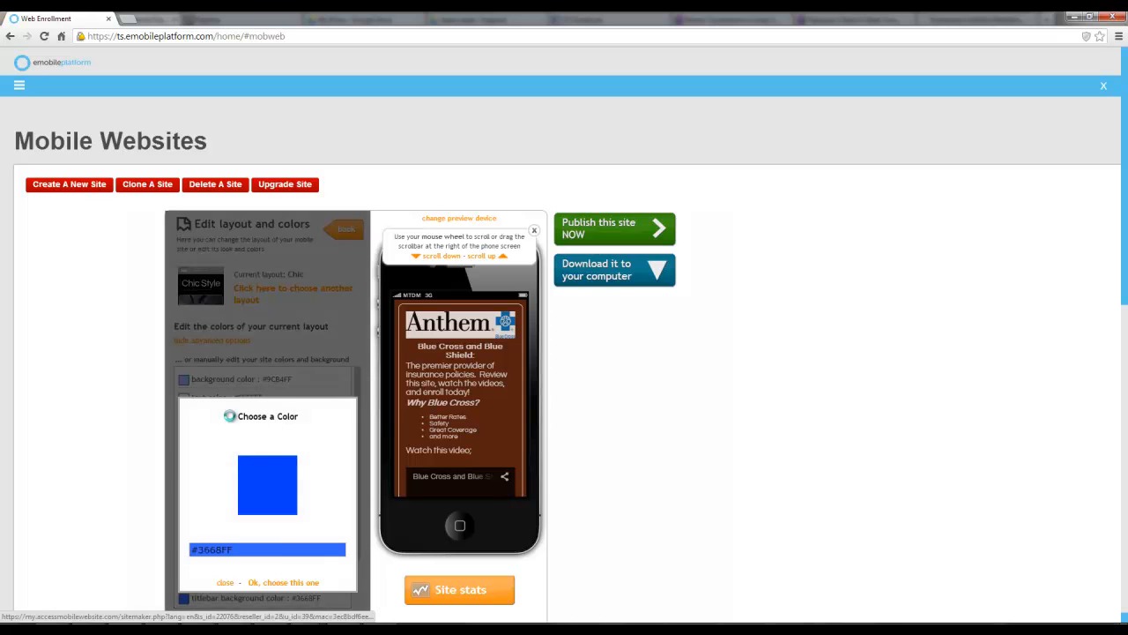
drag(233, 520, 262, 534)
click(265, 491)
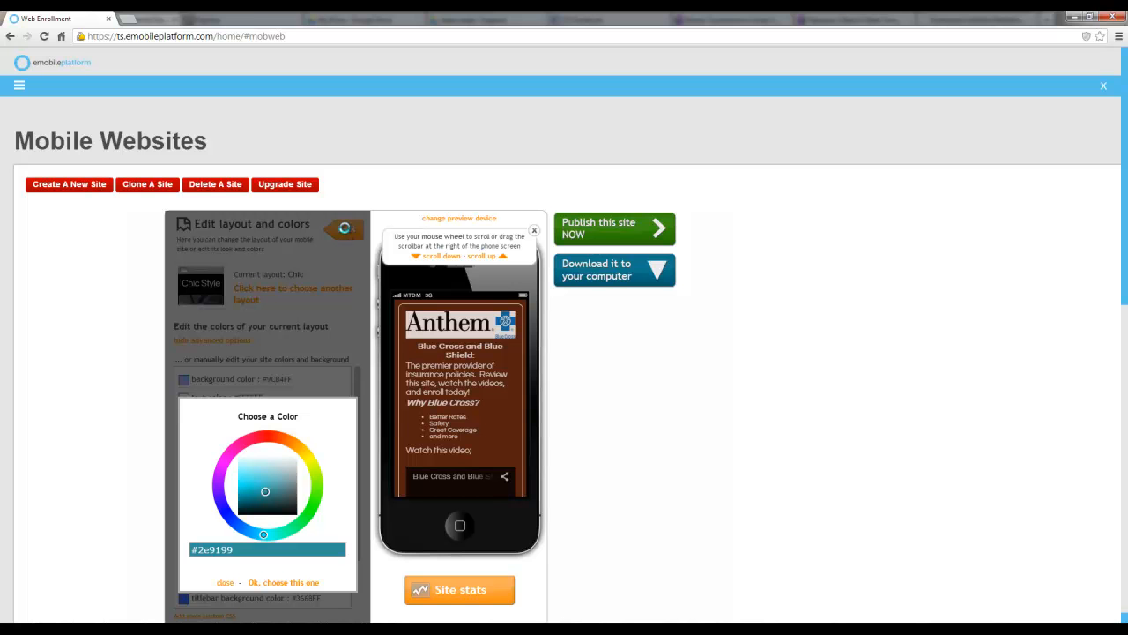
click(230, 581)
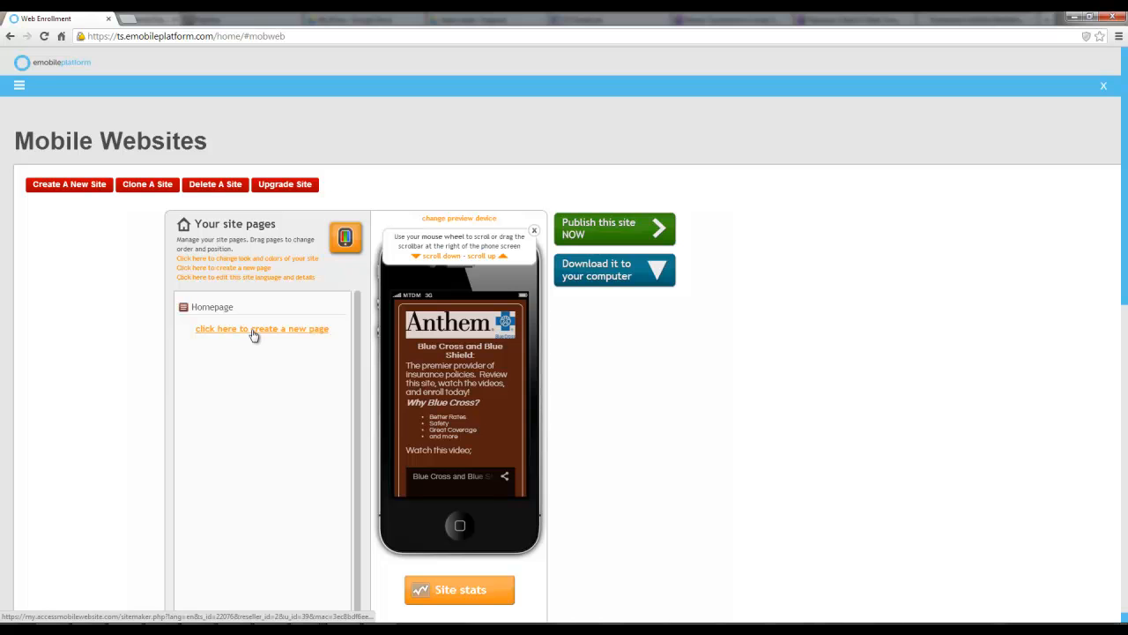
Open the form for creating a new site page to review the available page types
click(253, 331)
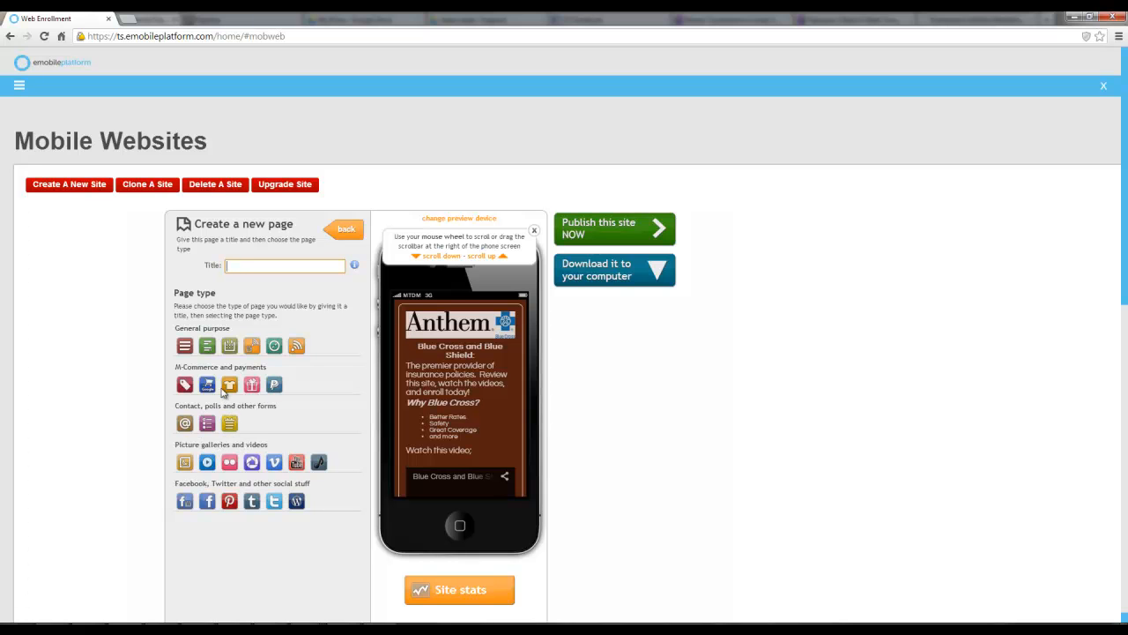
Open the Real Estate Module from the Tools menu
click(20, 90)
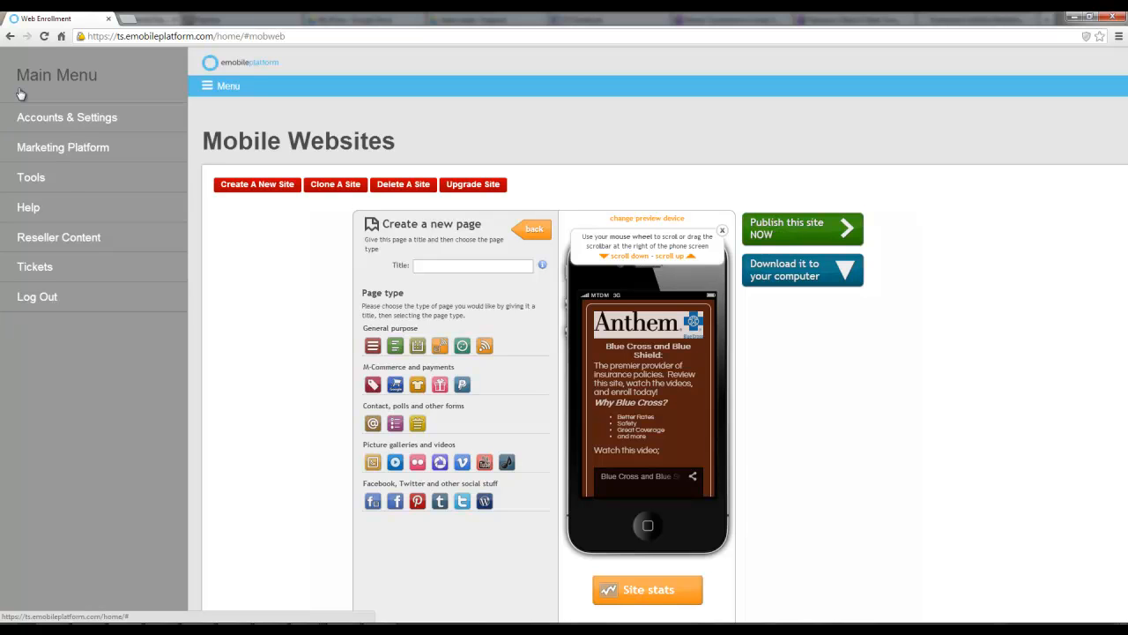
click(66, 179)
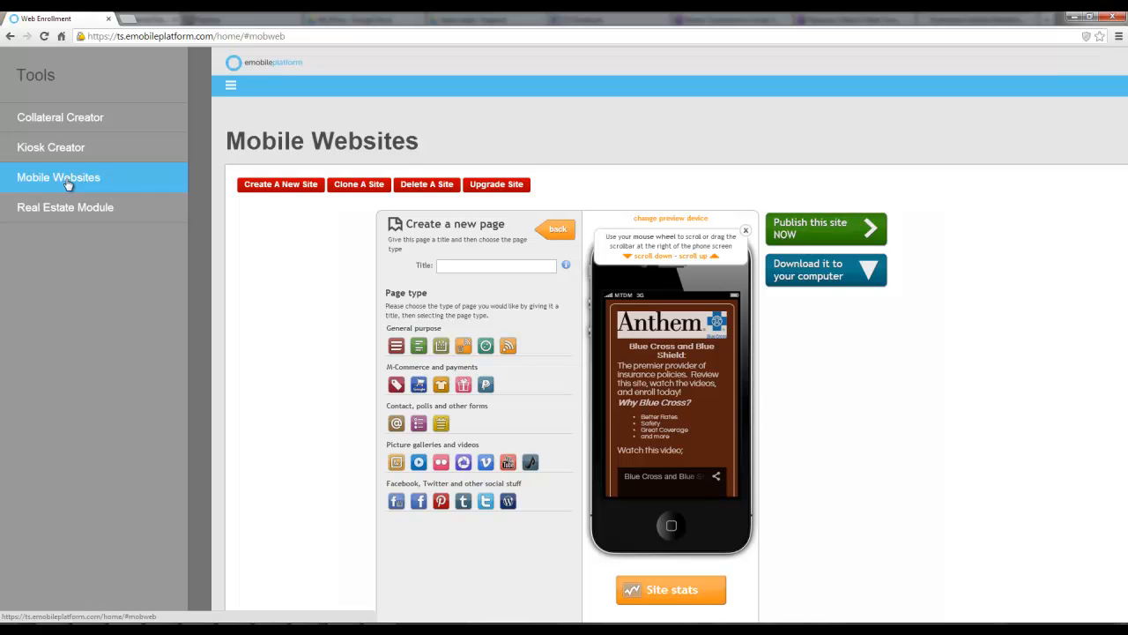
click(73, 209)
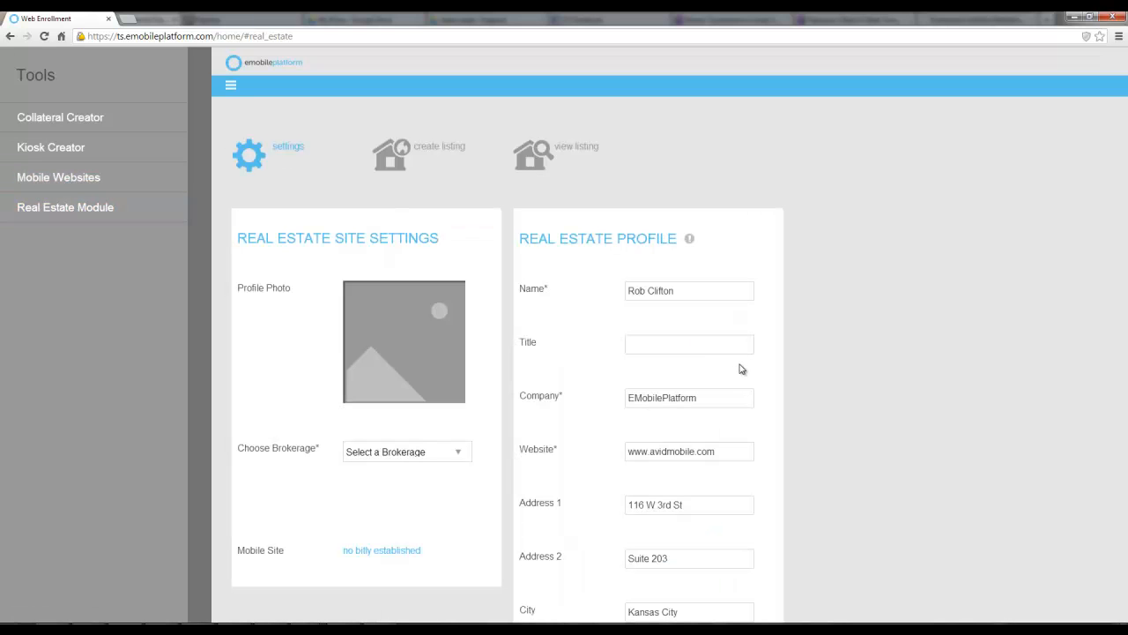
click(351, 210)
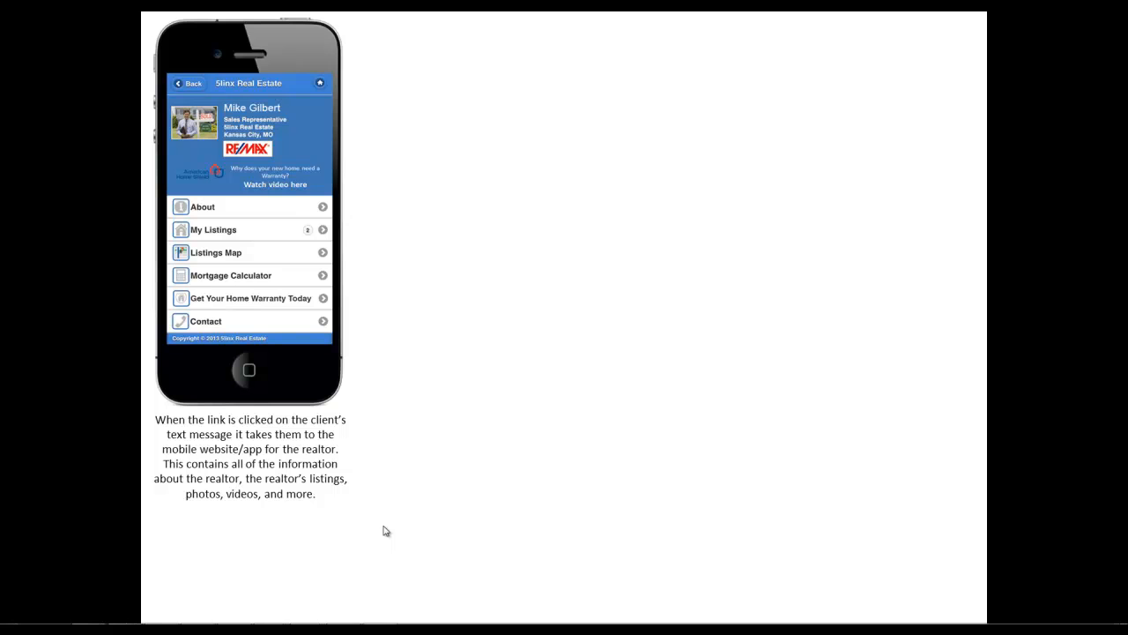
click(542, 499)
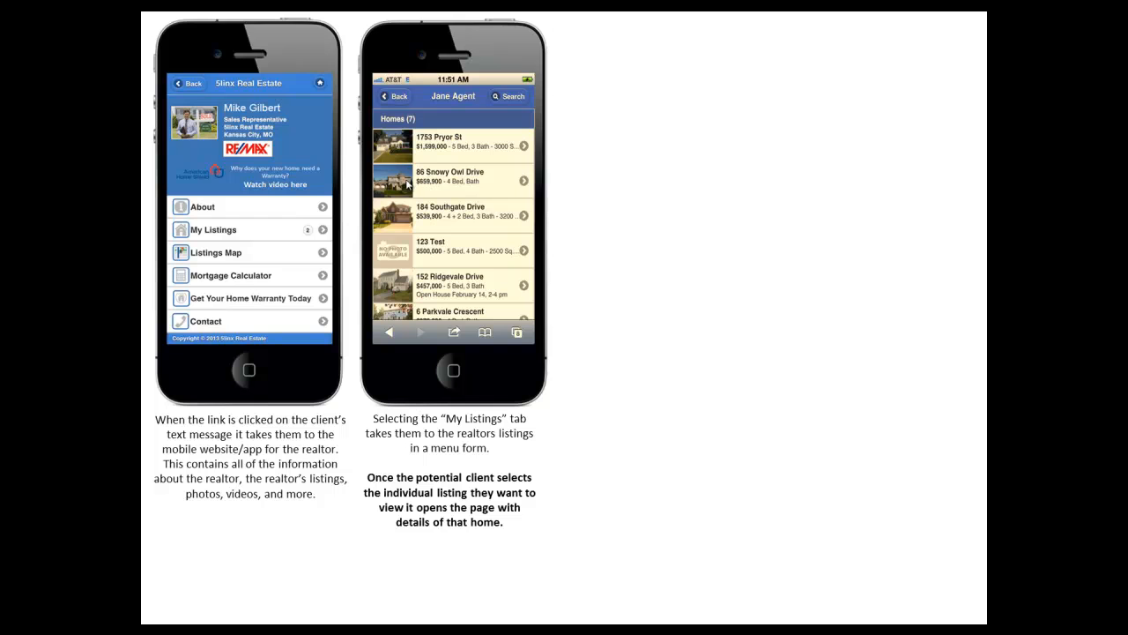
click(490, 215)
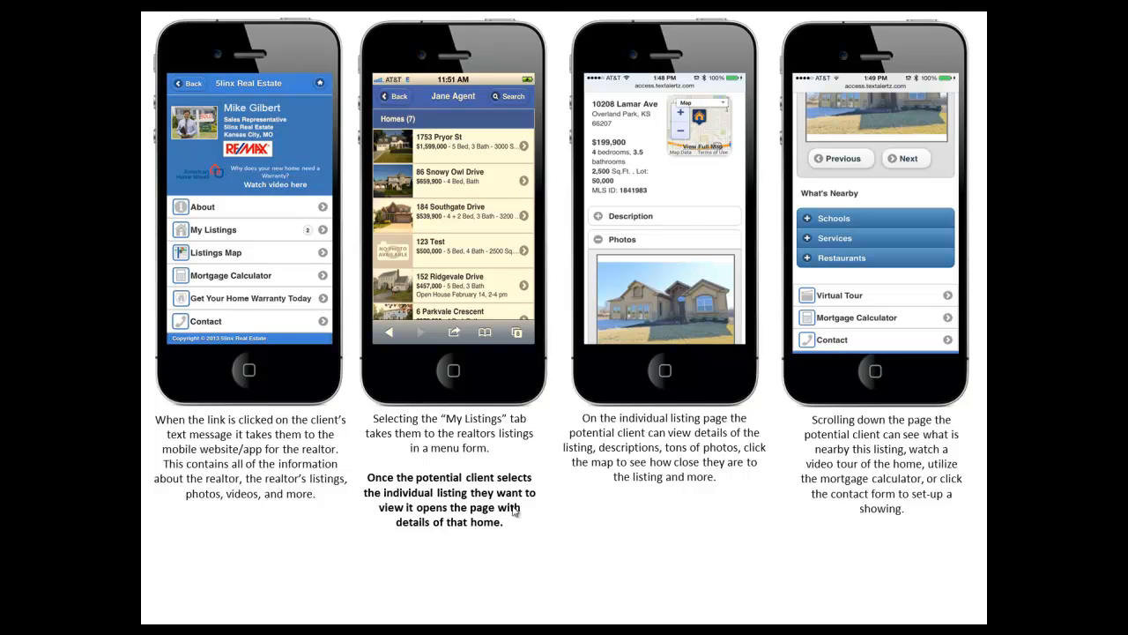
click(491, 561)
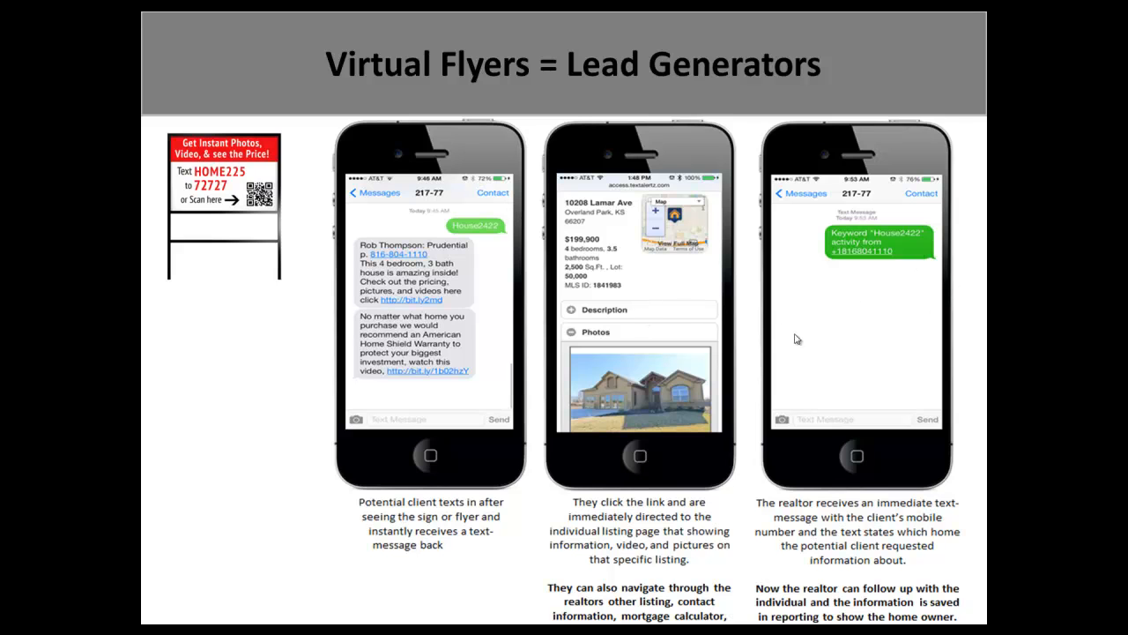
click(726, 416)
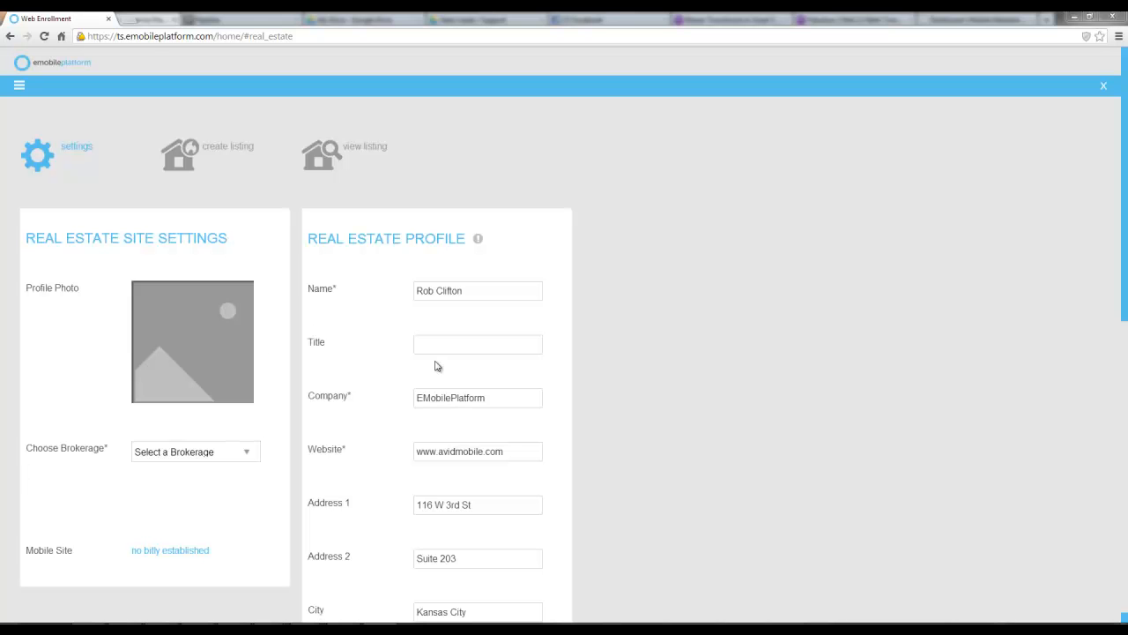
Choose Century 21 as the brokerage in the real estate site settings
mouse_move(195, 360)
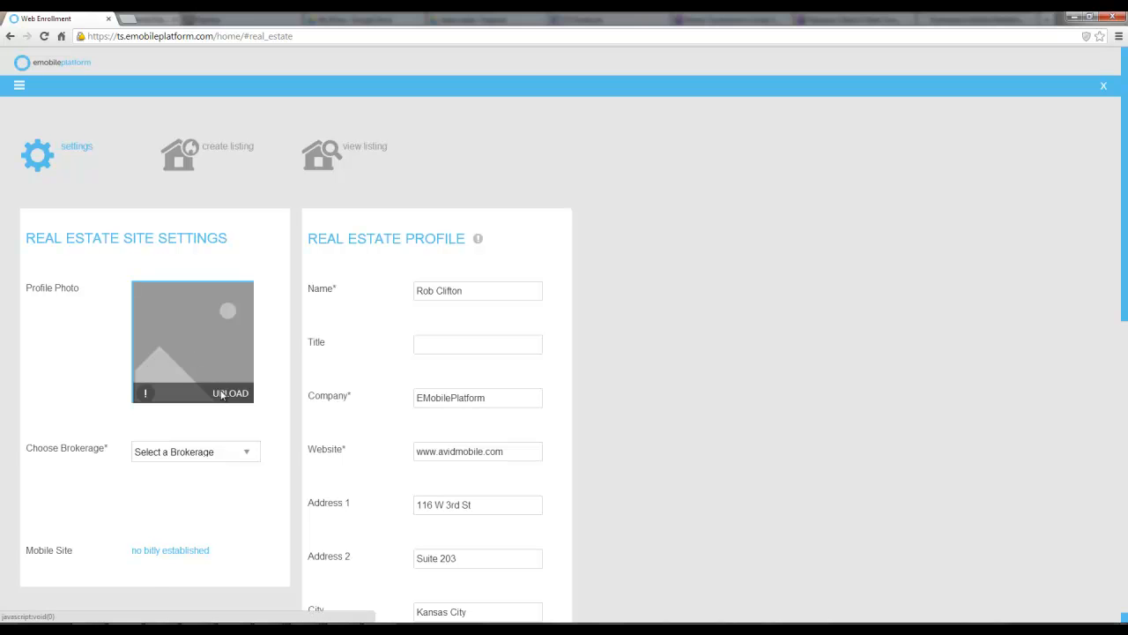
click(188, 453)
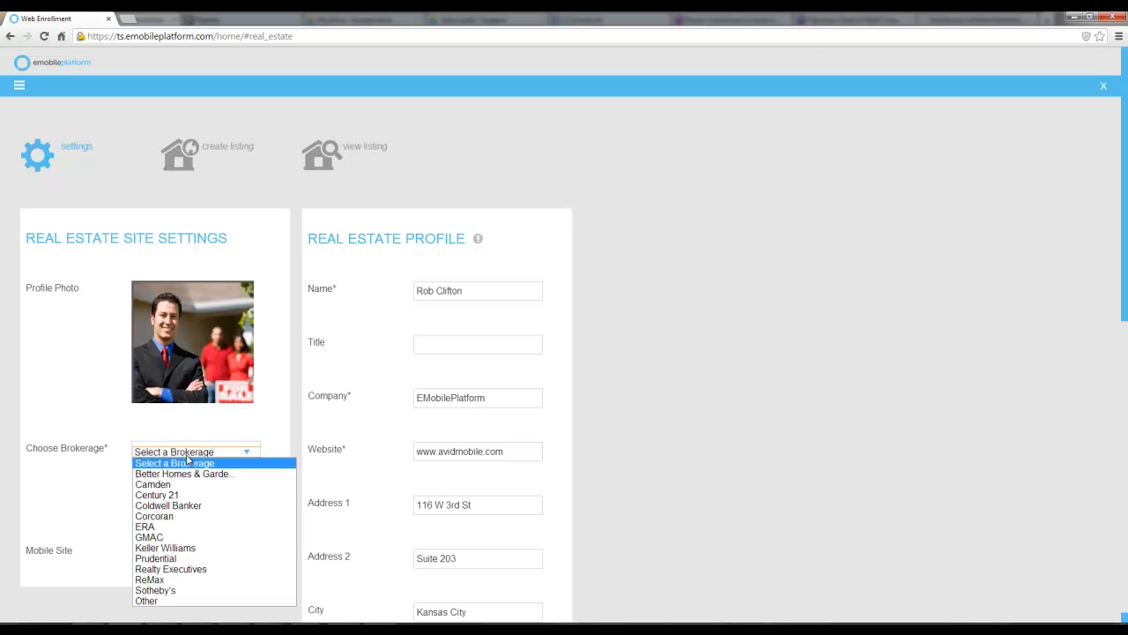
click(174, 496)
Review the real estate profile fields down to the Save Changes button
click(476, 291)
scroll(477, 292, down, 2)
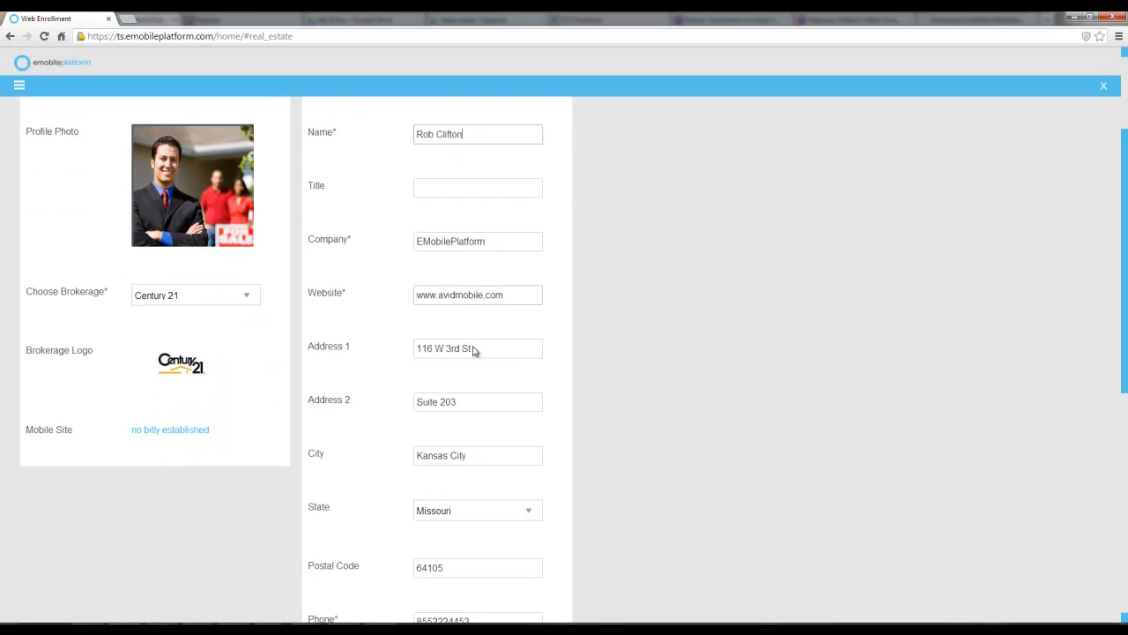
scroll(483, 432, up, 1)
scroll(482, 432, up, 1)
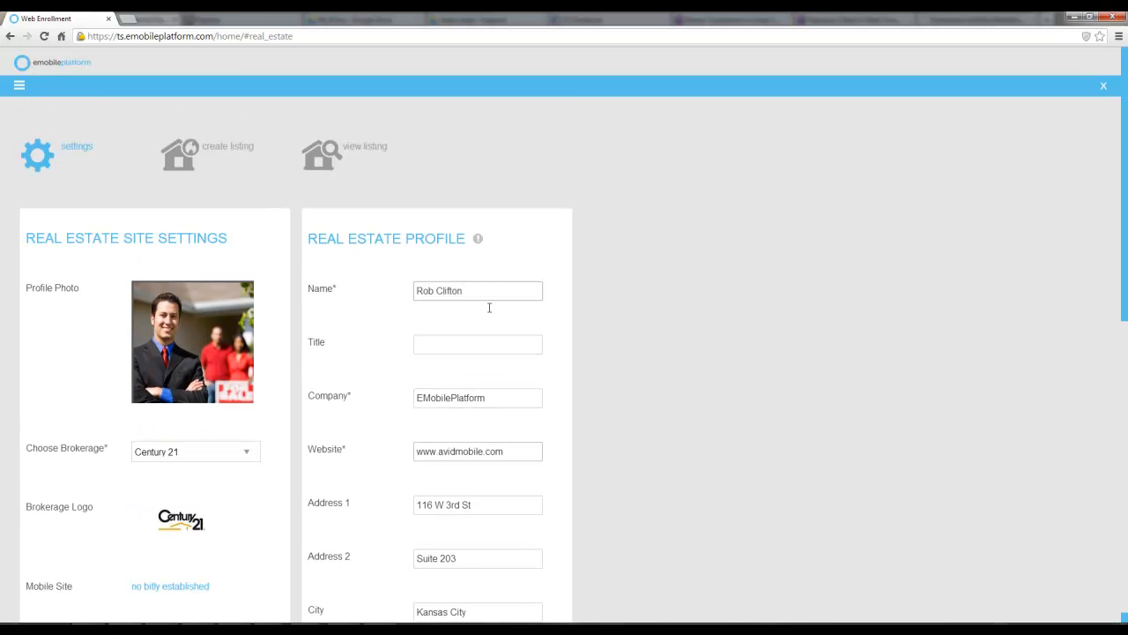
scroll(449, 527, down, 4)
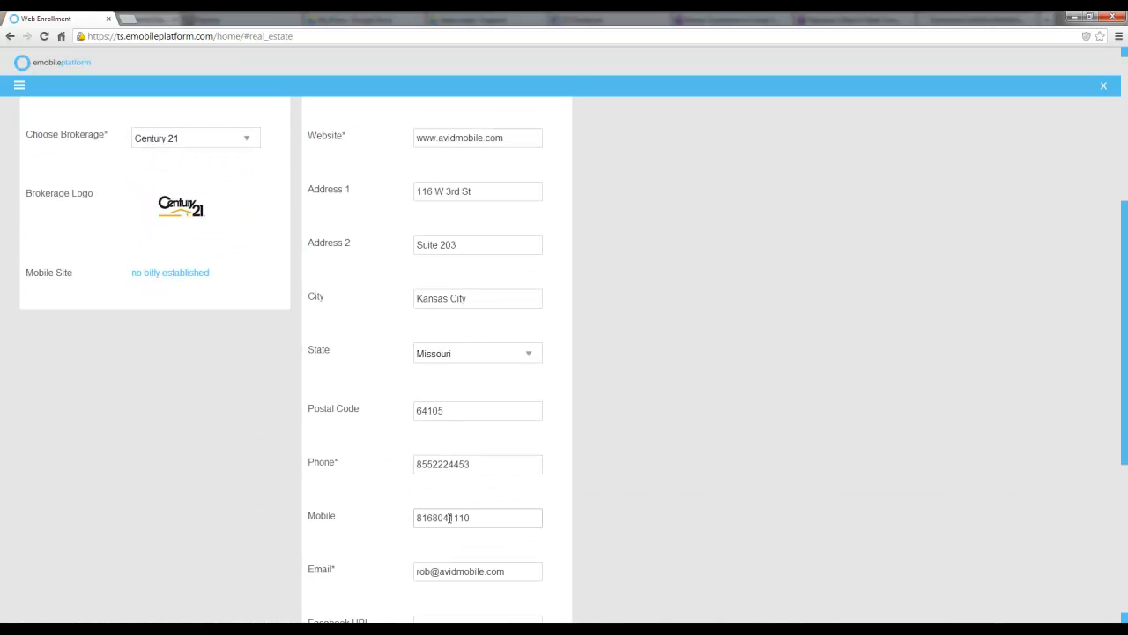
scroll(449, 518, down, 4)
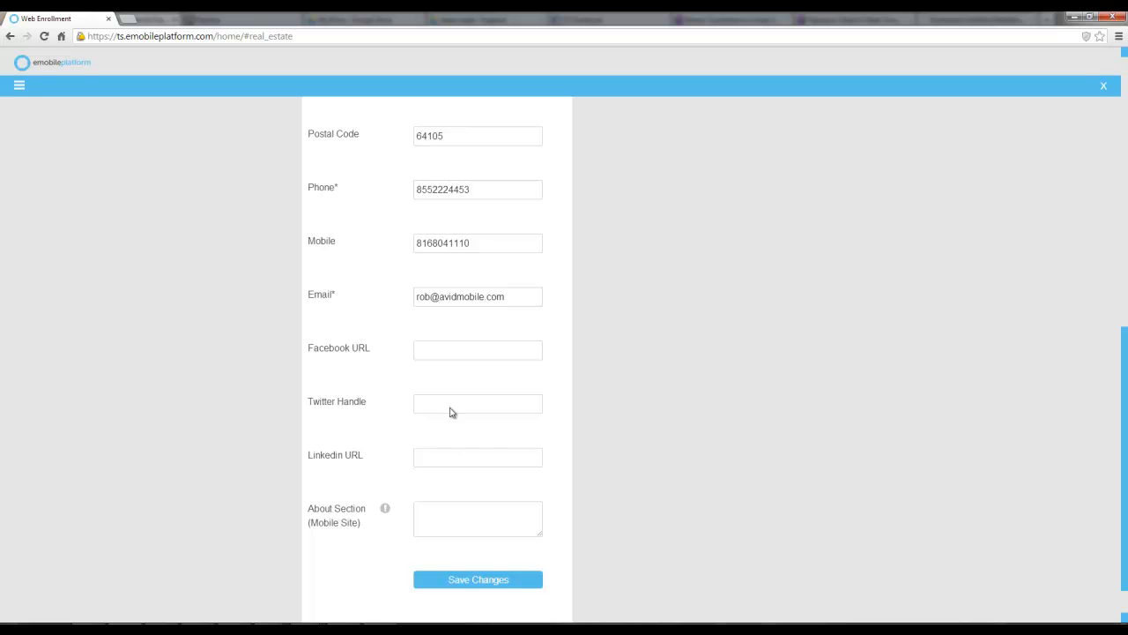
scroll(403, 507, up, 7)
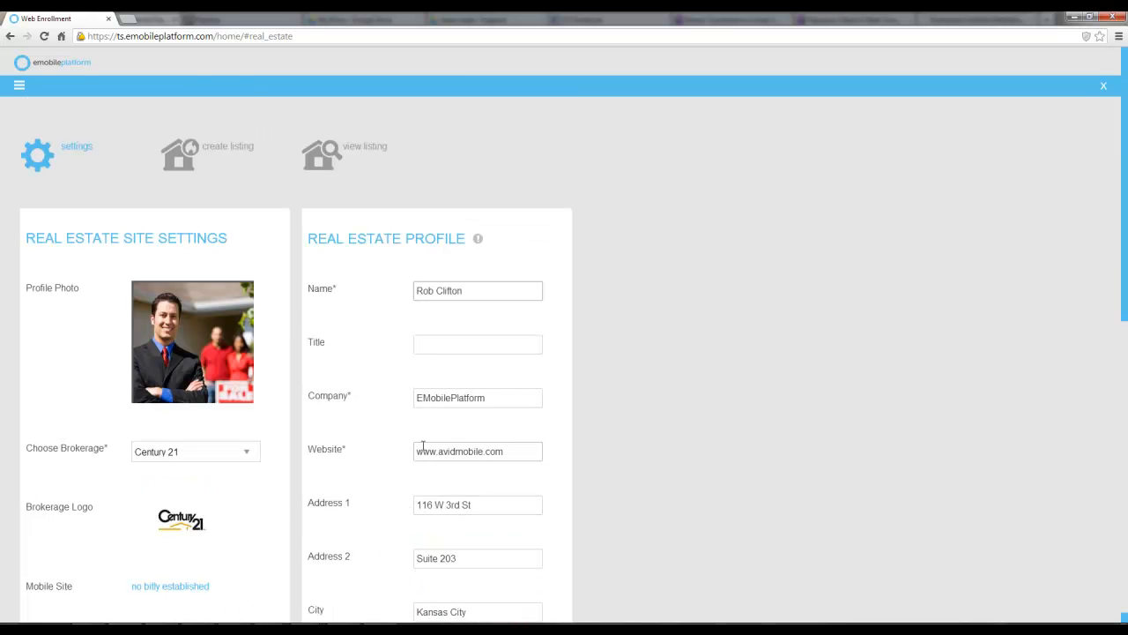
Open the create listing form and scroll through its listing information fields
click(194, 159)
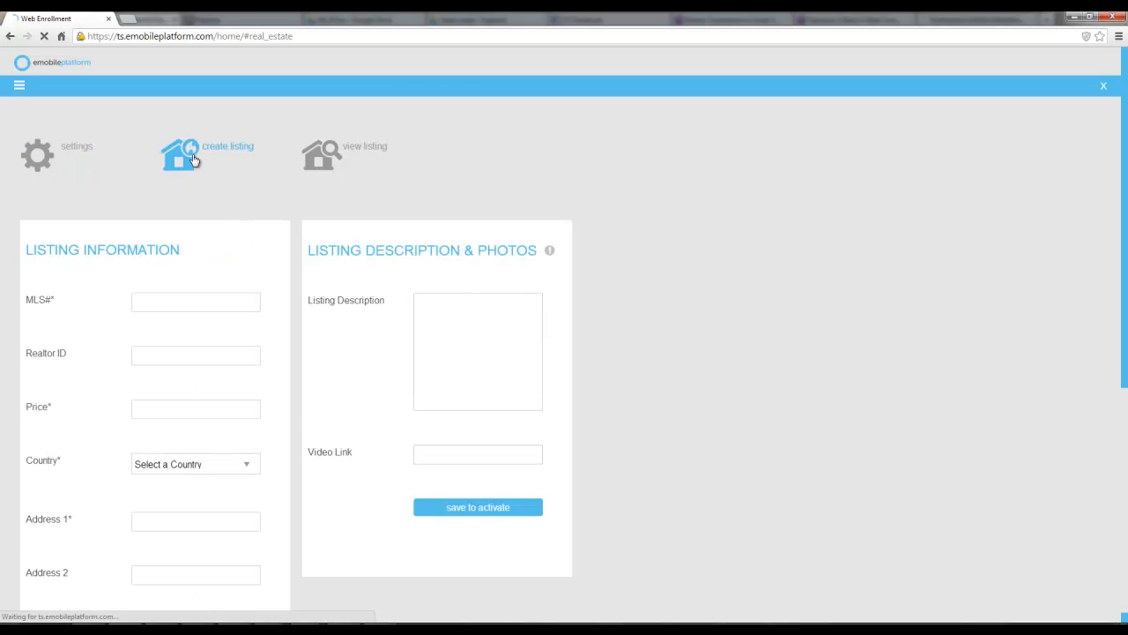
click(176, 304)
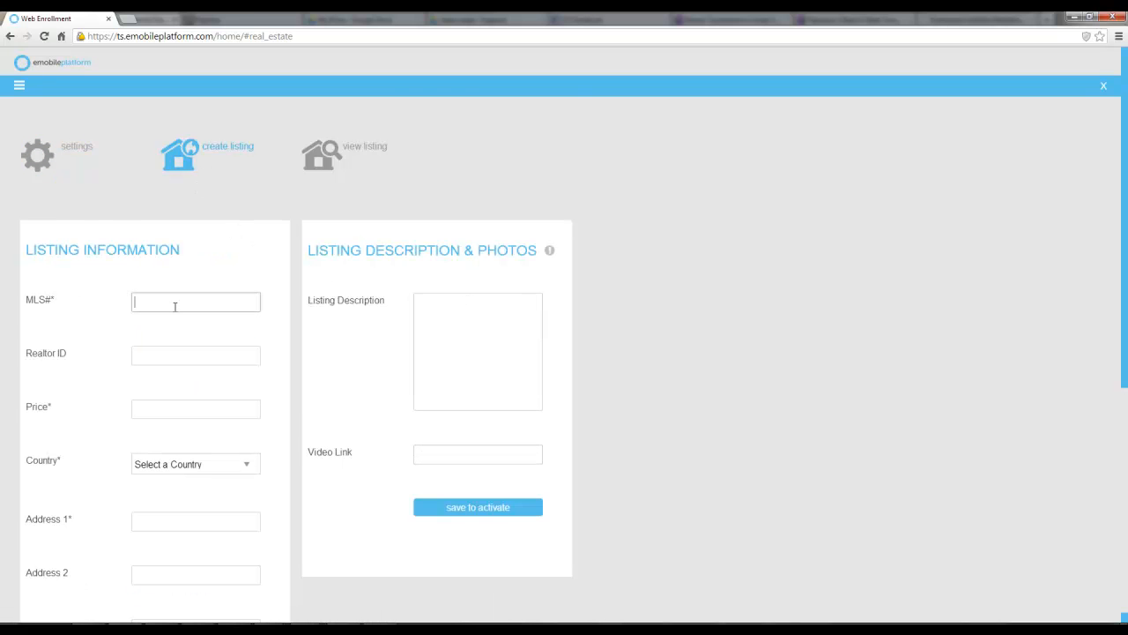
scroll(175, 314, down, 1)
scroll(175, 314, down, 2)
scroll(175, 314, down, 3)
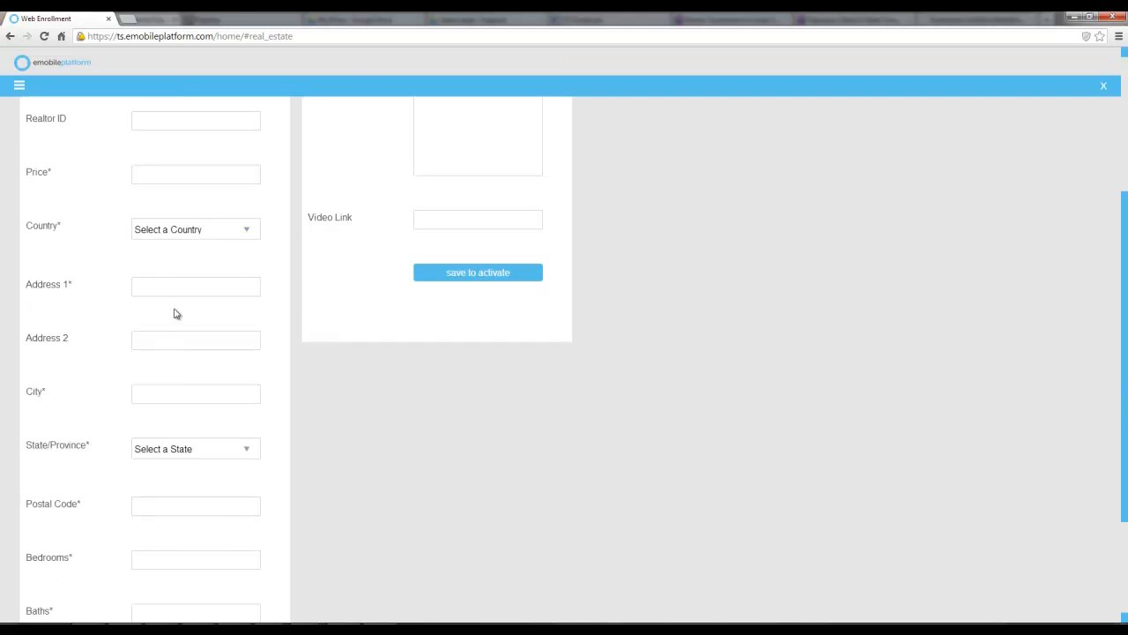
scroll(189, 364, up, 3)
scroll(188, 364, up, 3)
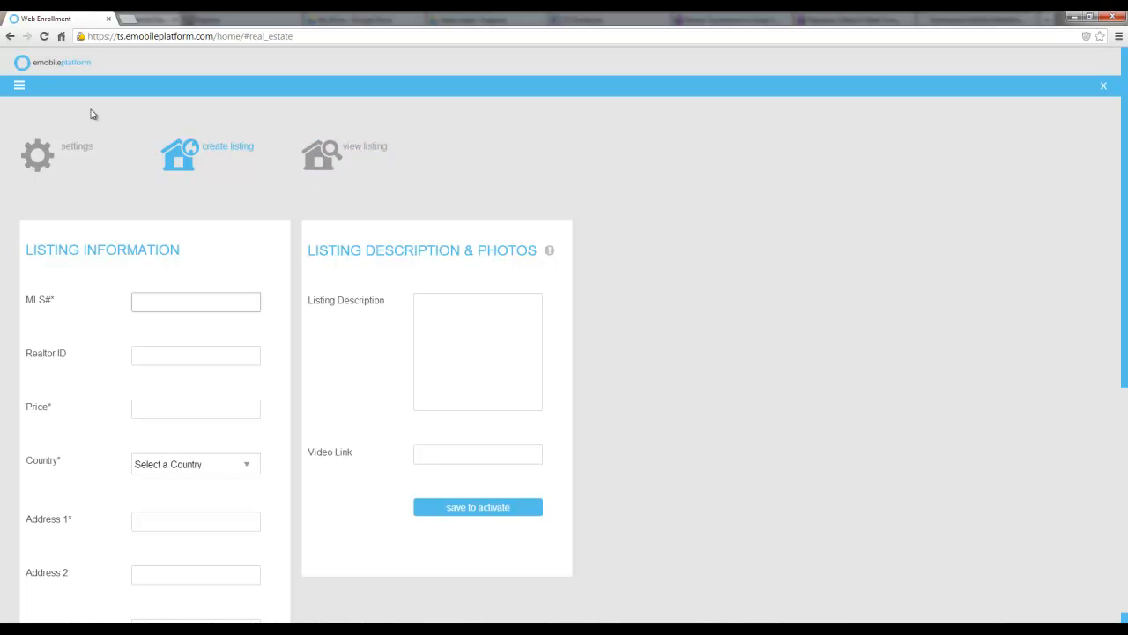
Open the Tools tutorial videos from the Help menu
click(20, 88)
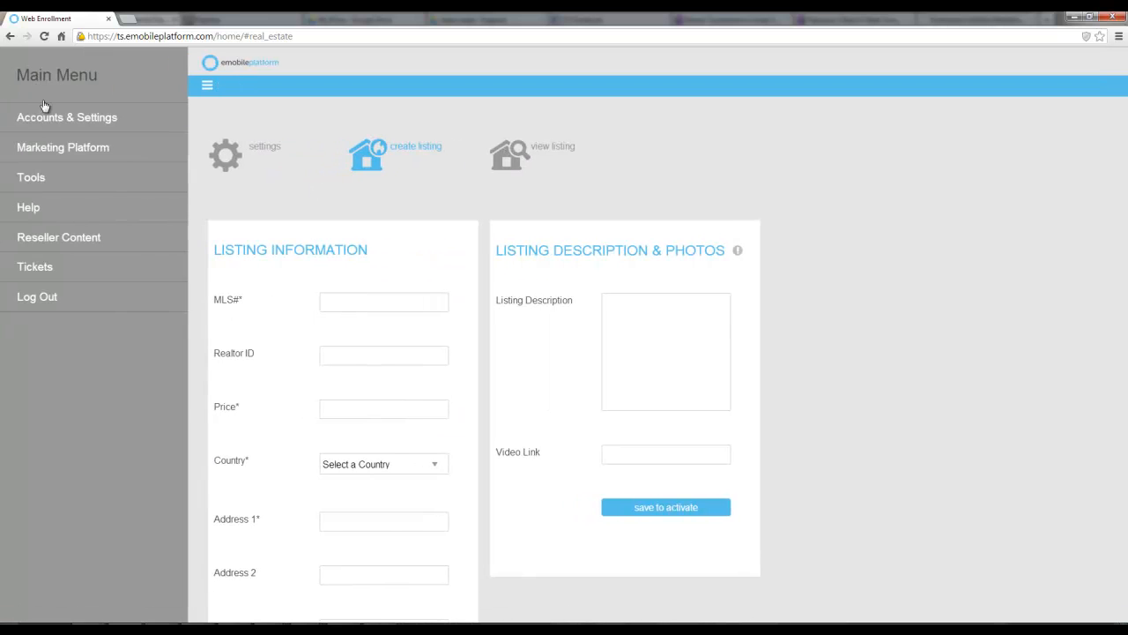
click(65, 213)
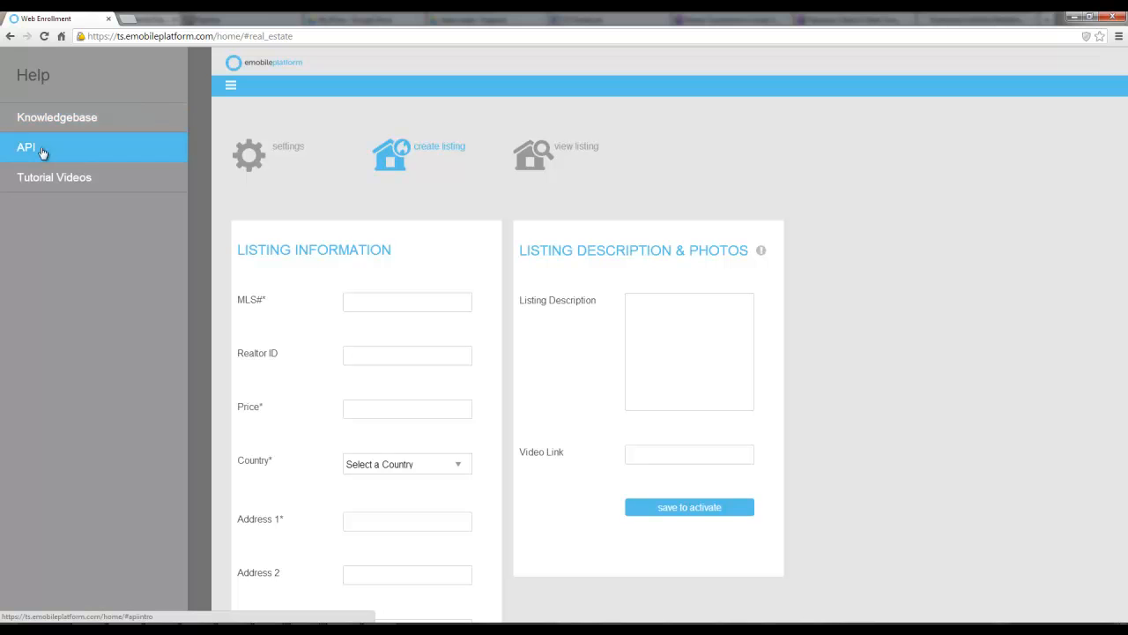
click(55, 187)
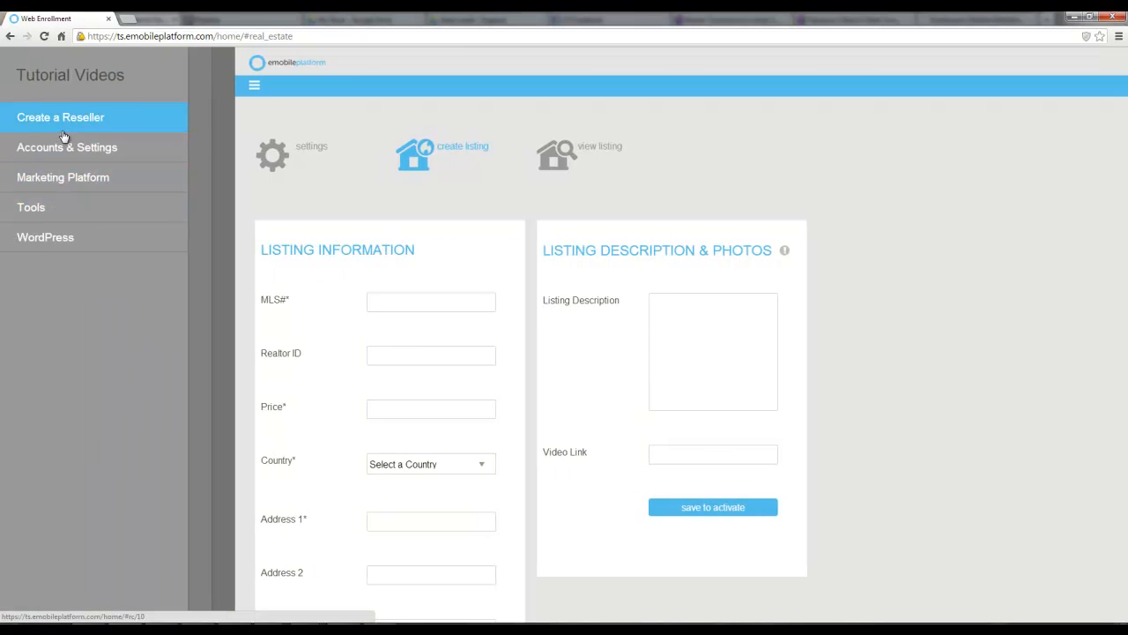
click(51, 219)
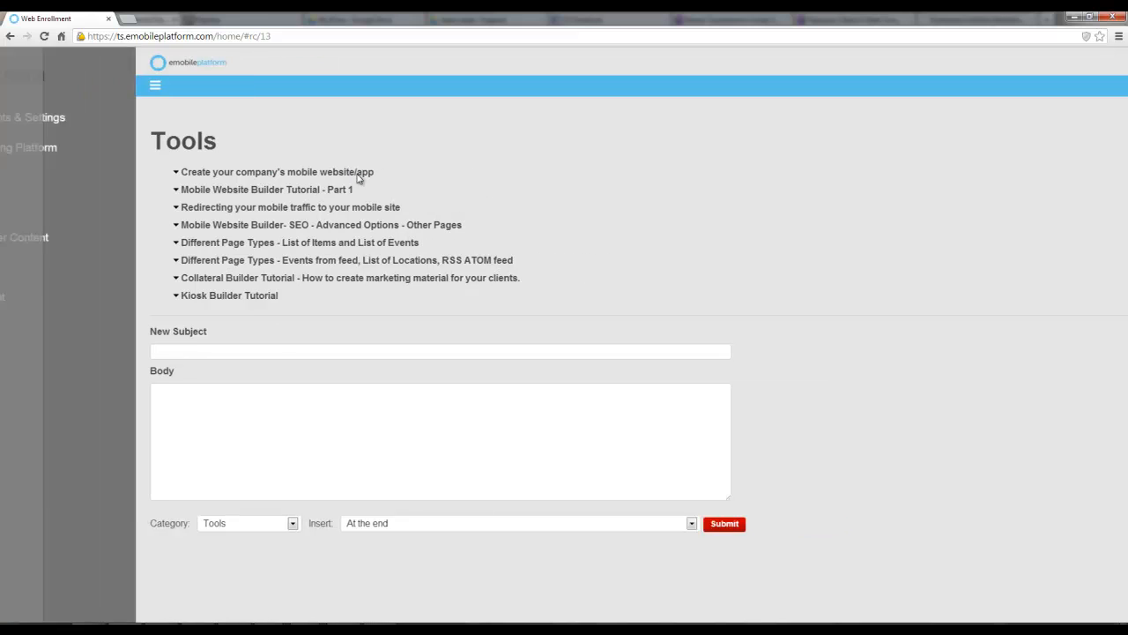
Expand the mobile website/app and Mobile Website Builder SEO tutorial entries in the Tools video list
click(170, 177)
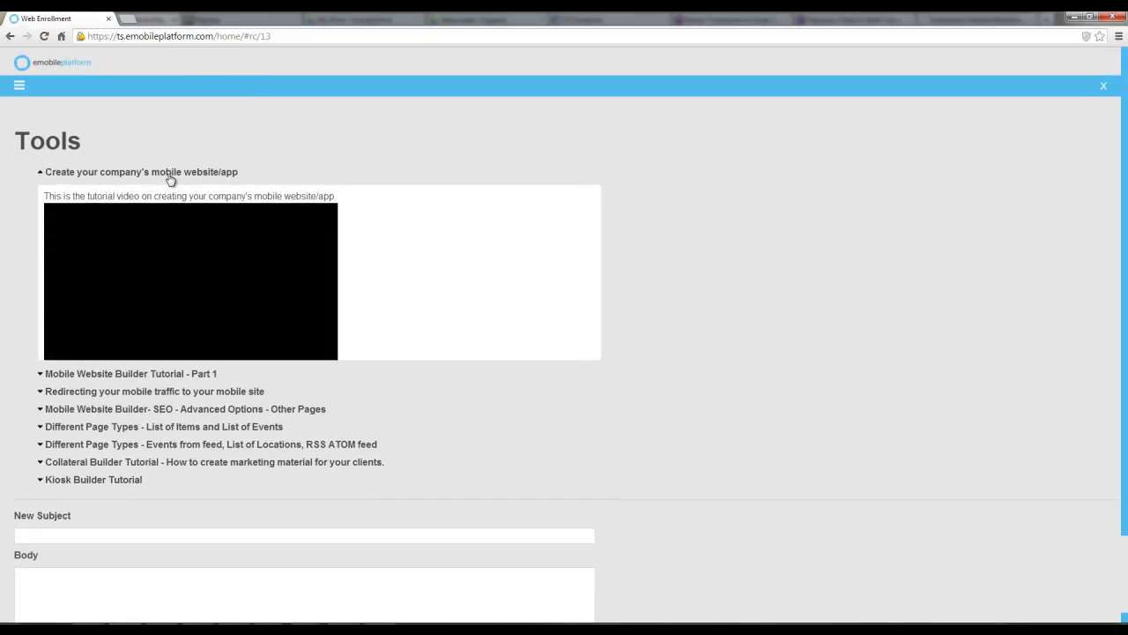
scroll(252, 360, down, 2)
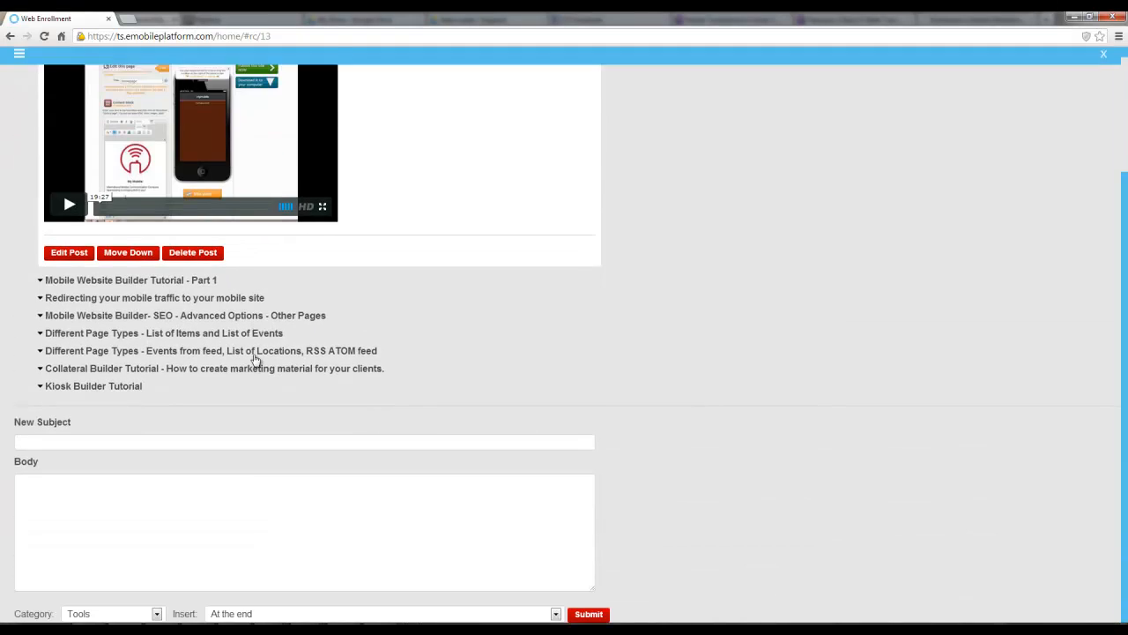
click(141, 318)
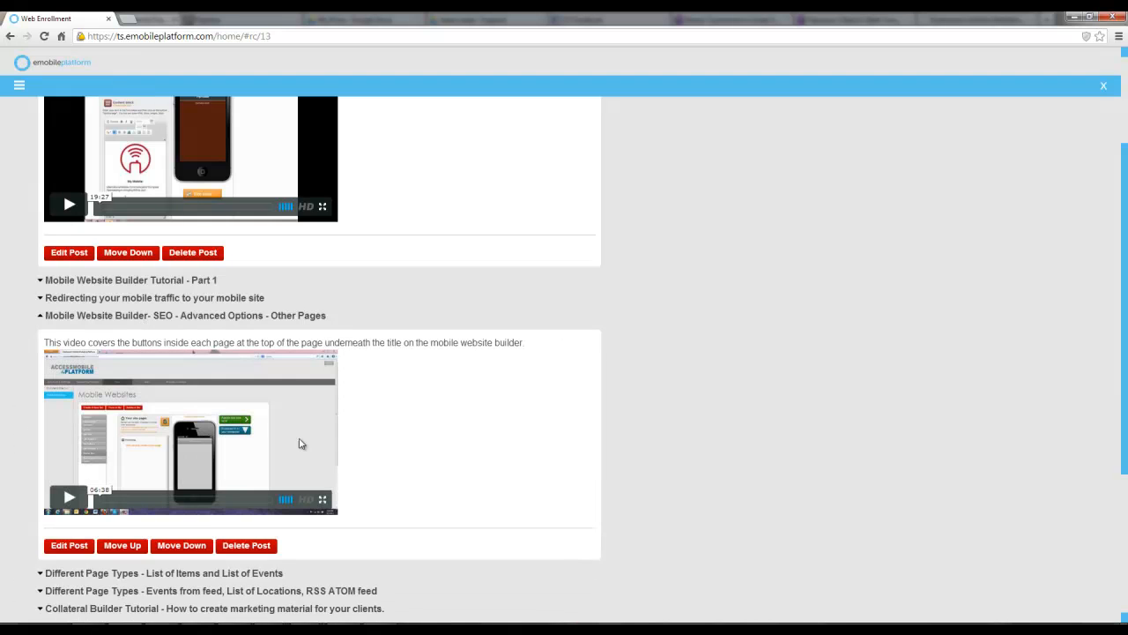
scroll(247, 431, down, 3)
Open the Marketing Platform tutorial videos and expand the Keyword Campaign, Email Capture and How to Create a Keyword entries
click(128, 391)
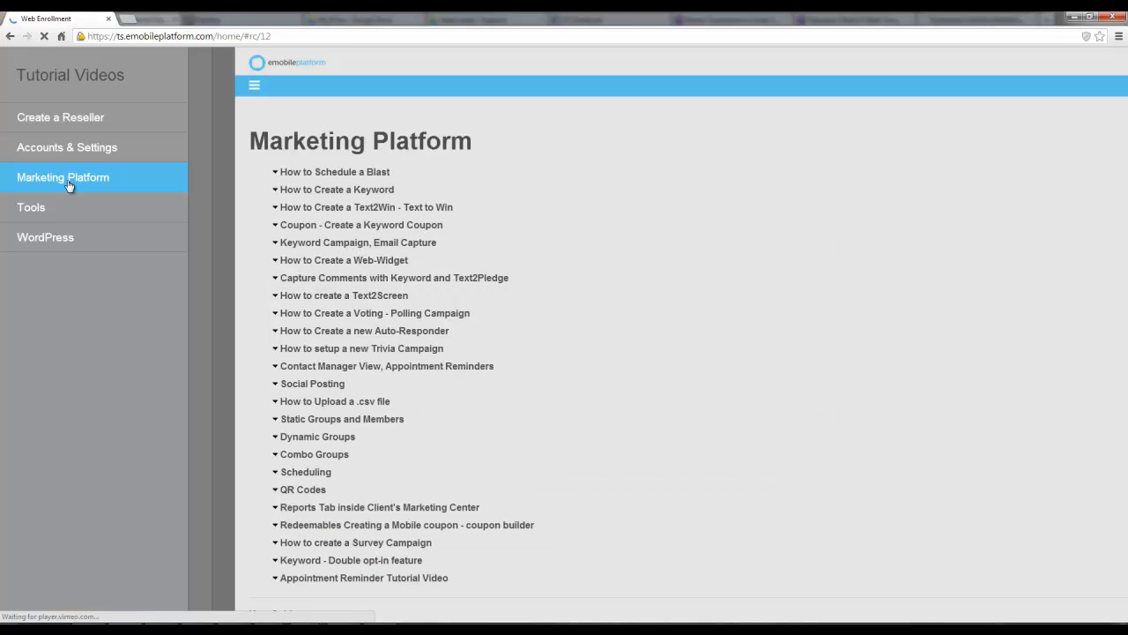
click(171, 206)
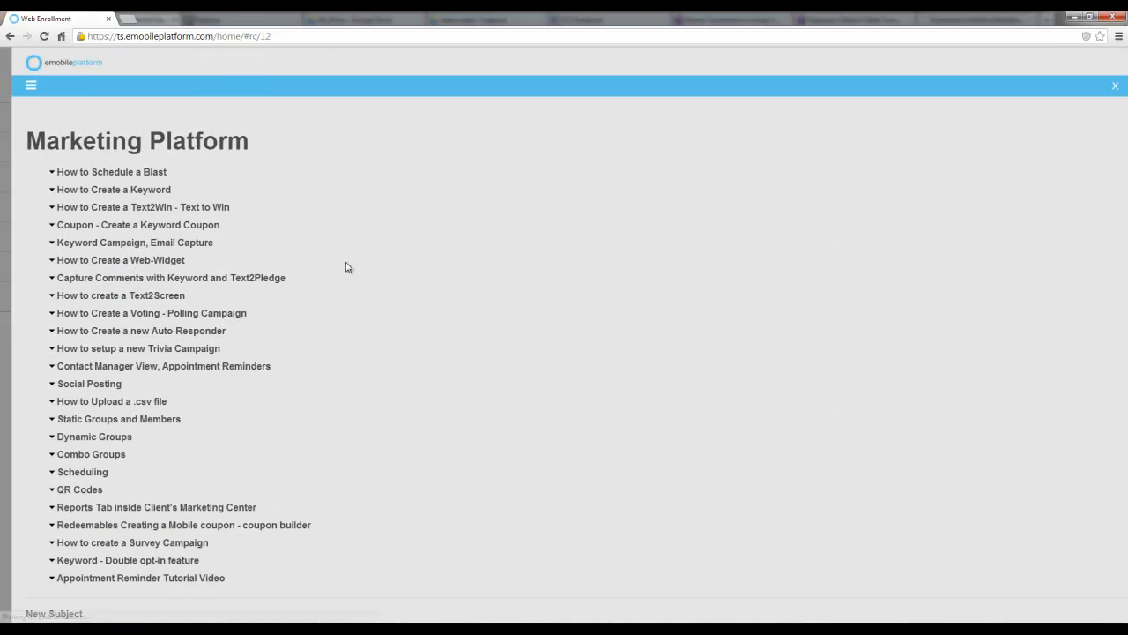
click(132, 244)
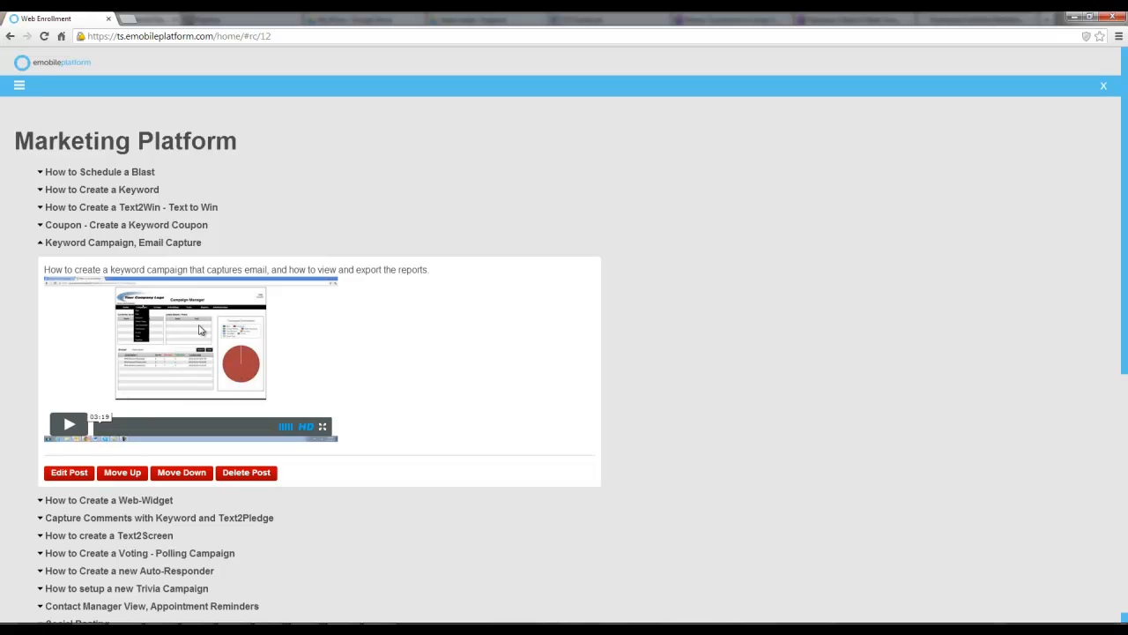
click(107, 191)
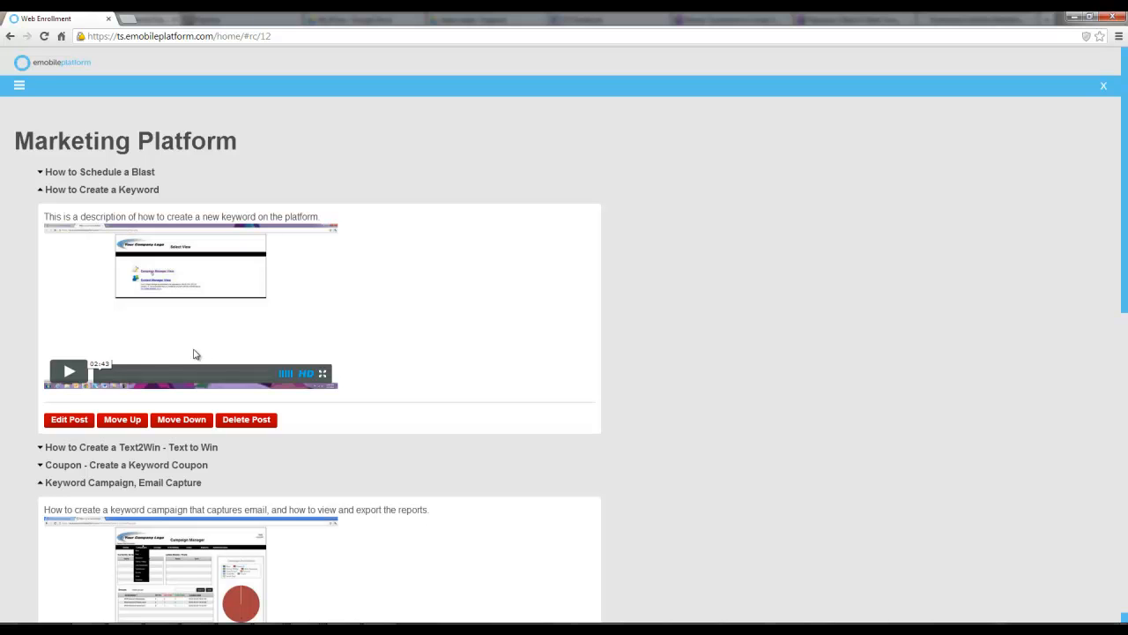
Open the Mobile Marketing training videos from the Reseller Content menu
click(21, 89)
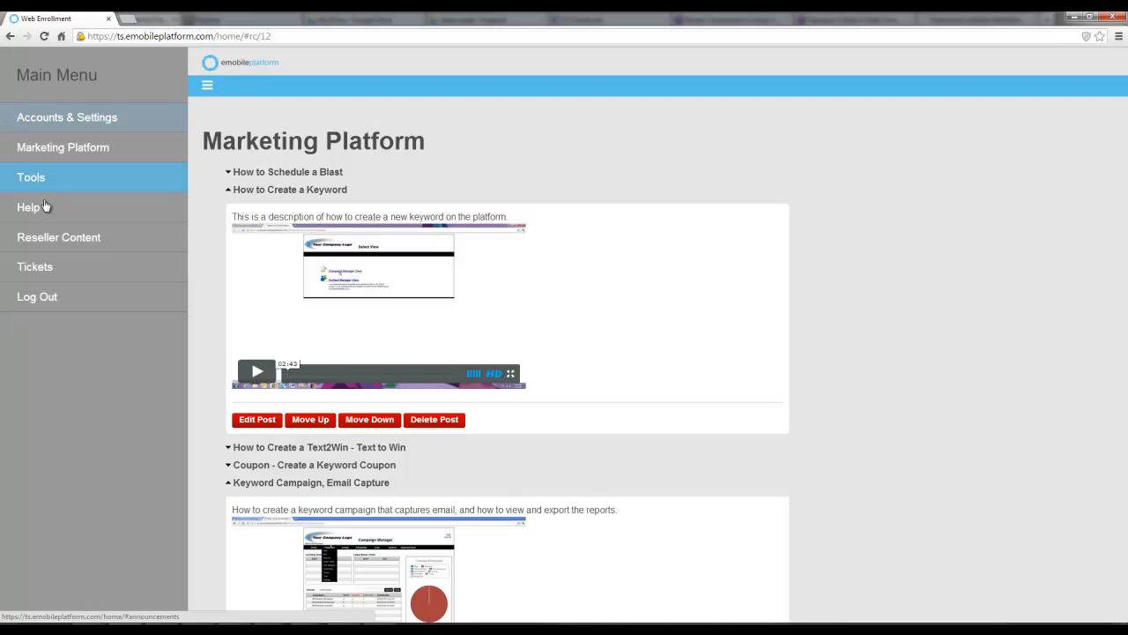
click(43, 209)
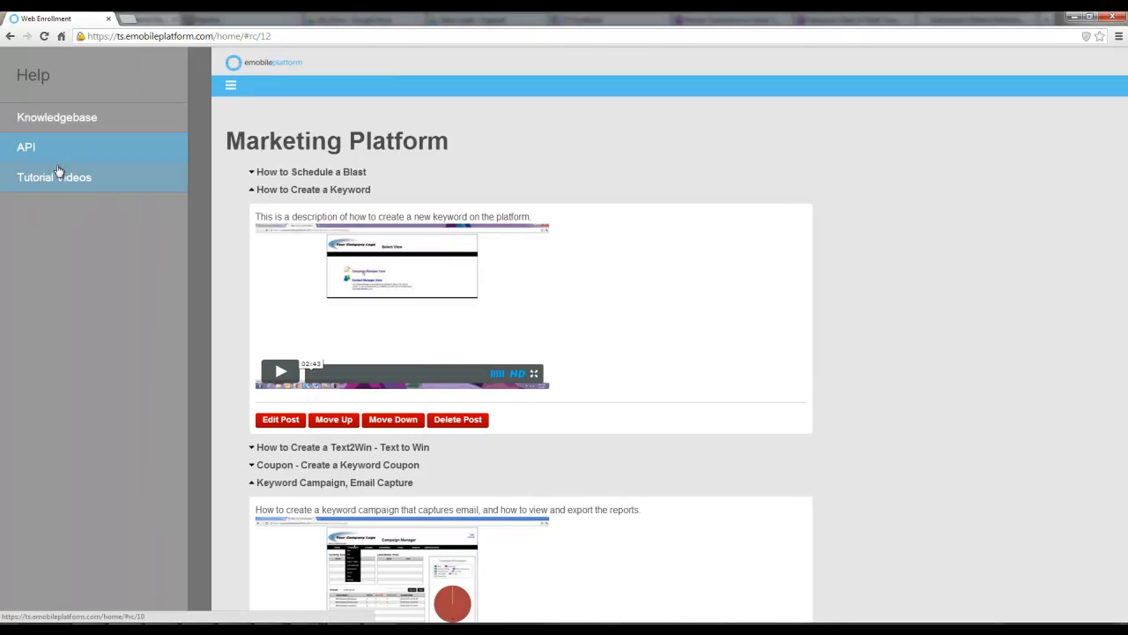
click(54, 178)
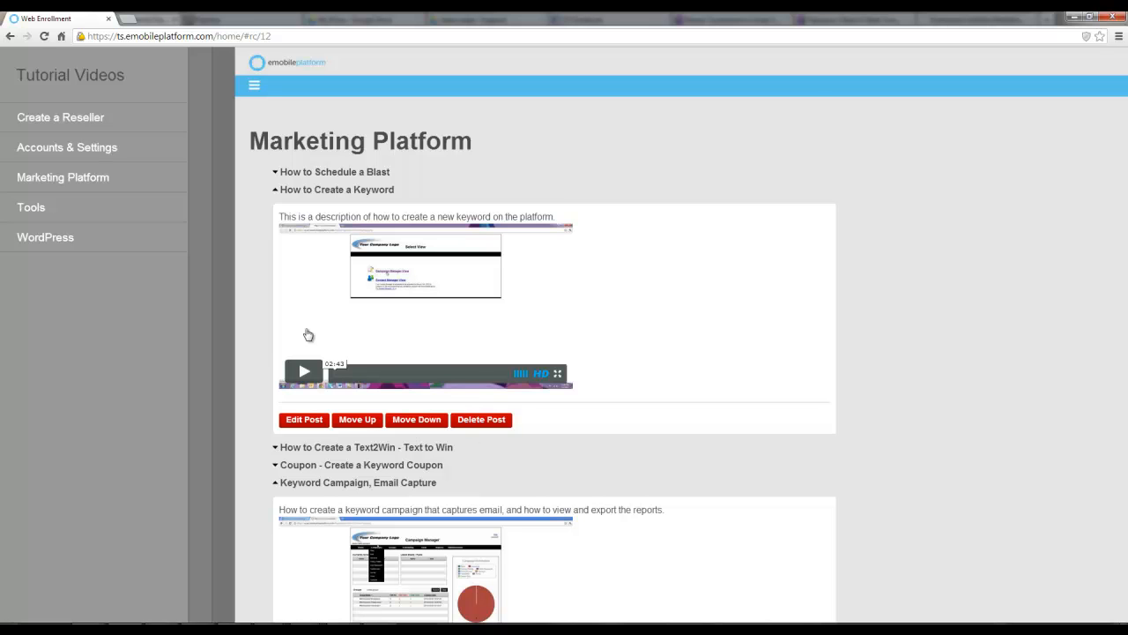
click(79, 239)
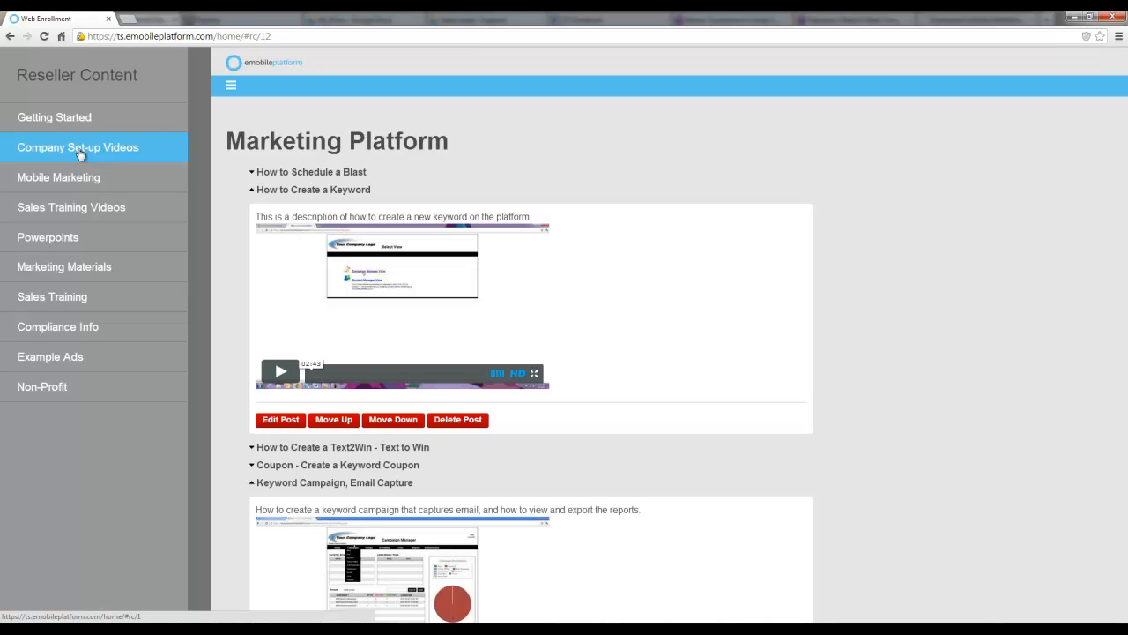
click(80, 182)
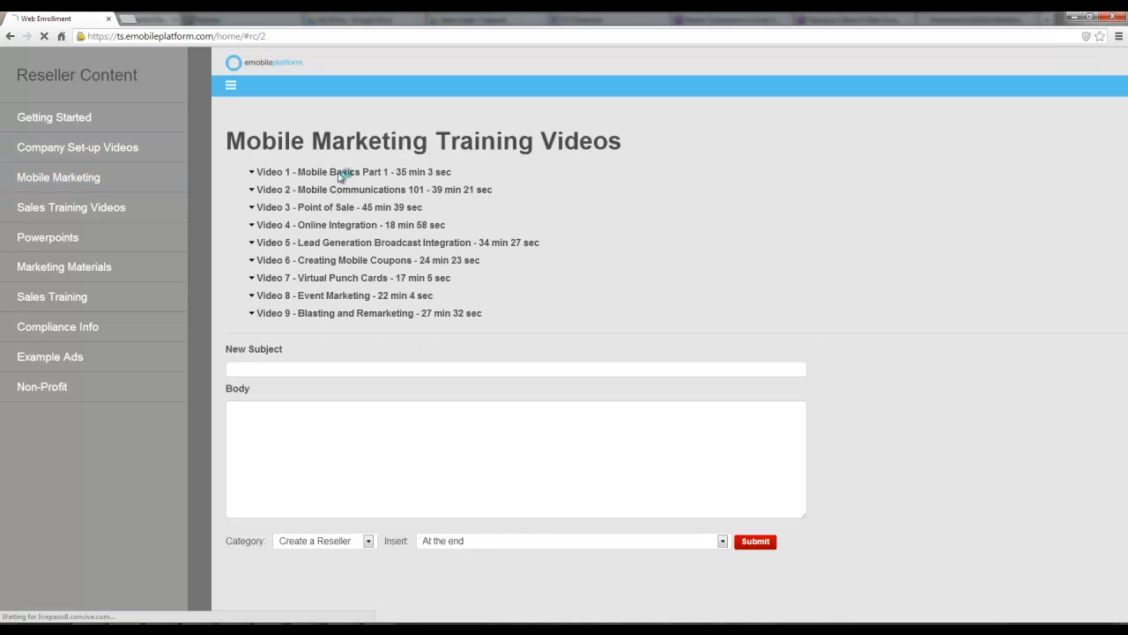
Expand the Video 1, 2, 3, 4, 7 and 8 entries in the Mobile Marketing Training Videos list
click(182, 176)
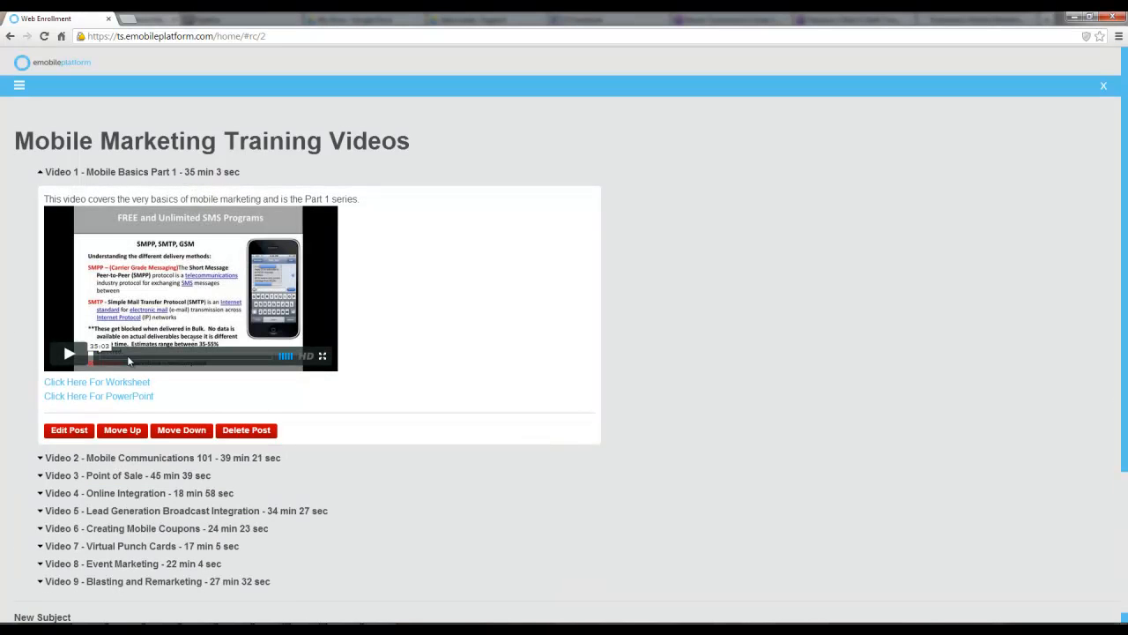
click(128, 460)
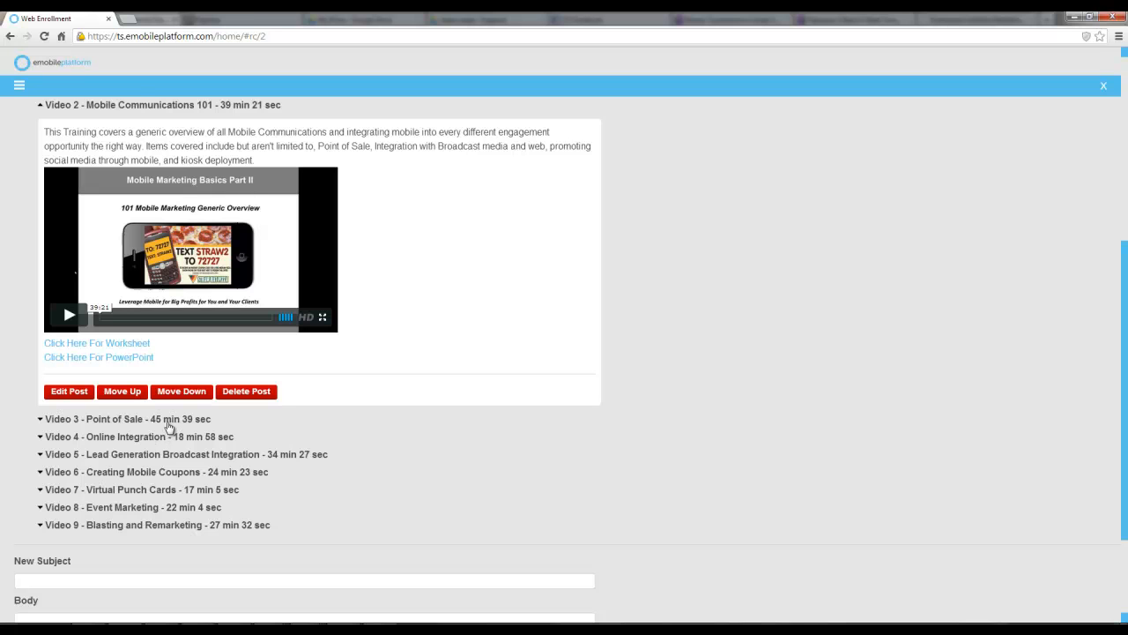
click(168, 425)
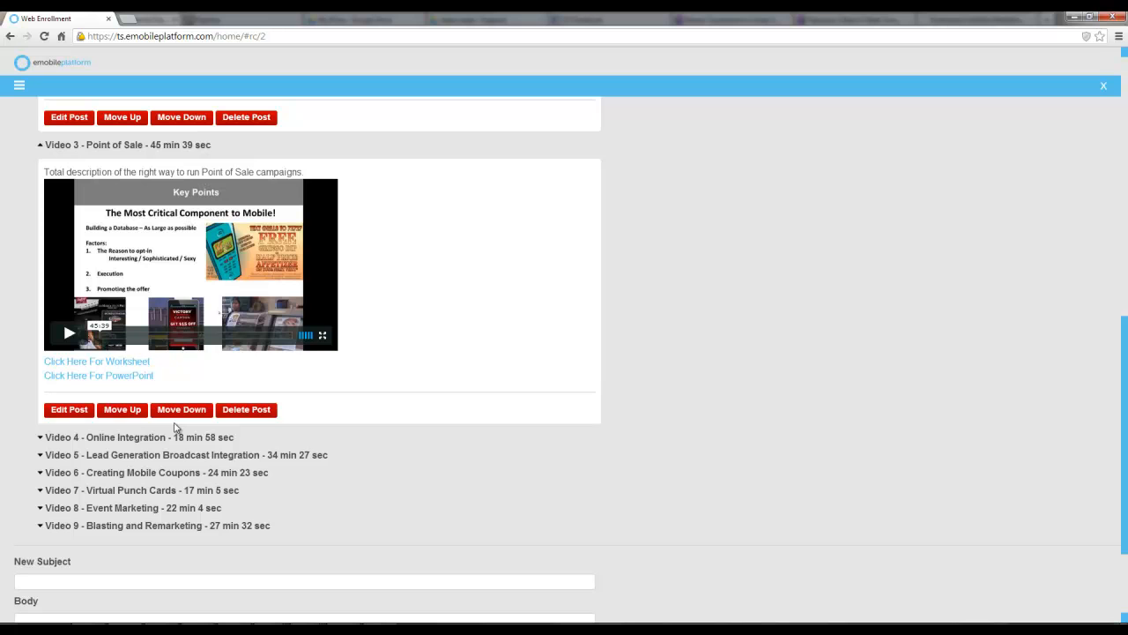
click(169, 438)
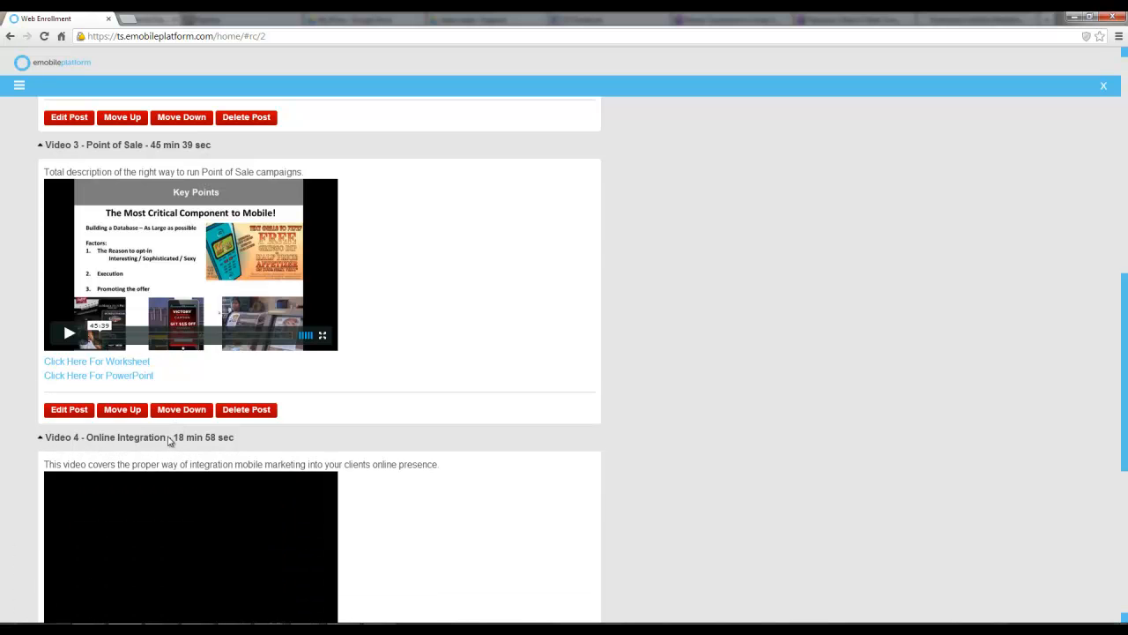
scroll(179, 435, down, 3)
scroll(183, 438, down, 1)
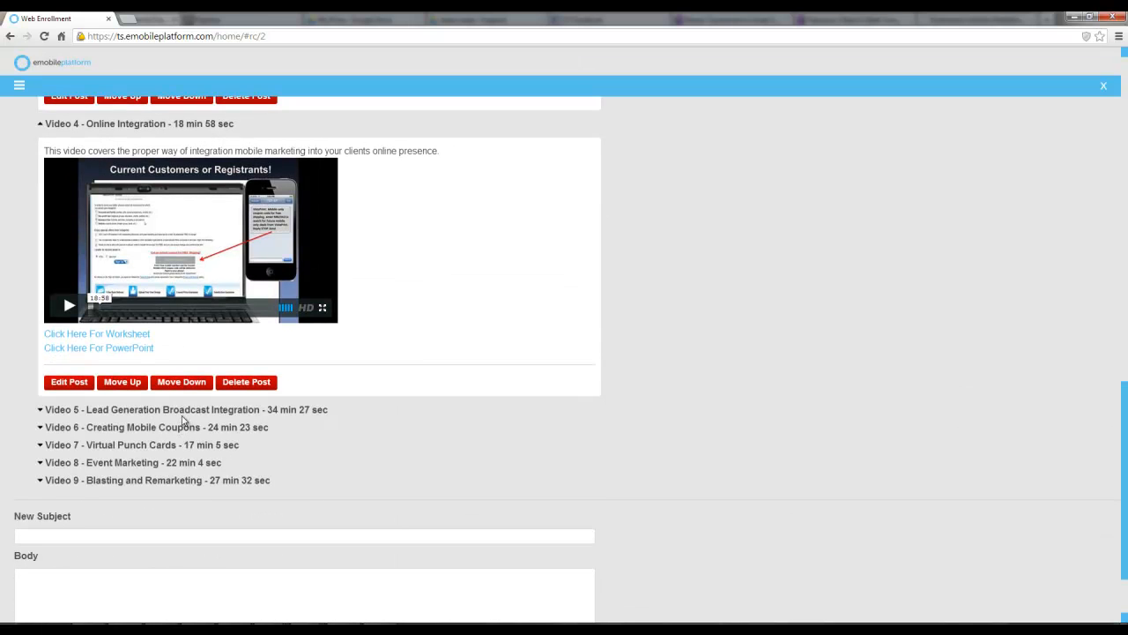
click(140, 445)
scroll(167, 453, down, 3)
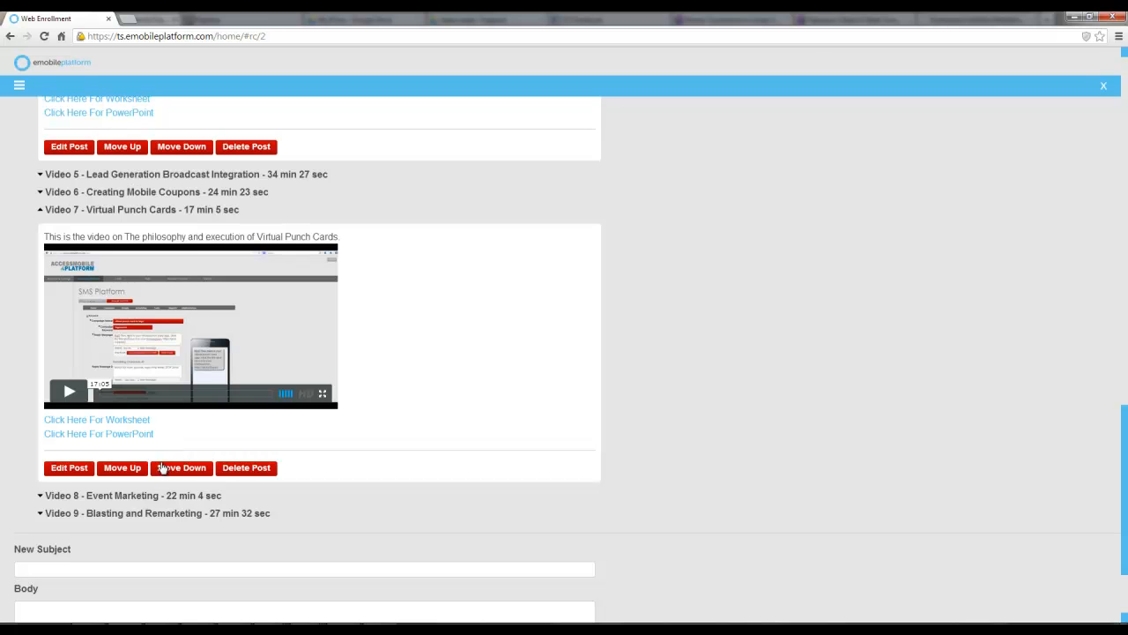
click(144, 502)
Open the Video 2 worksheet PDF and return to the training videos page
scroll(157, 490, up, 9)
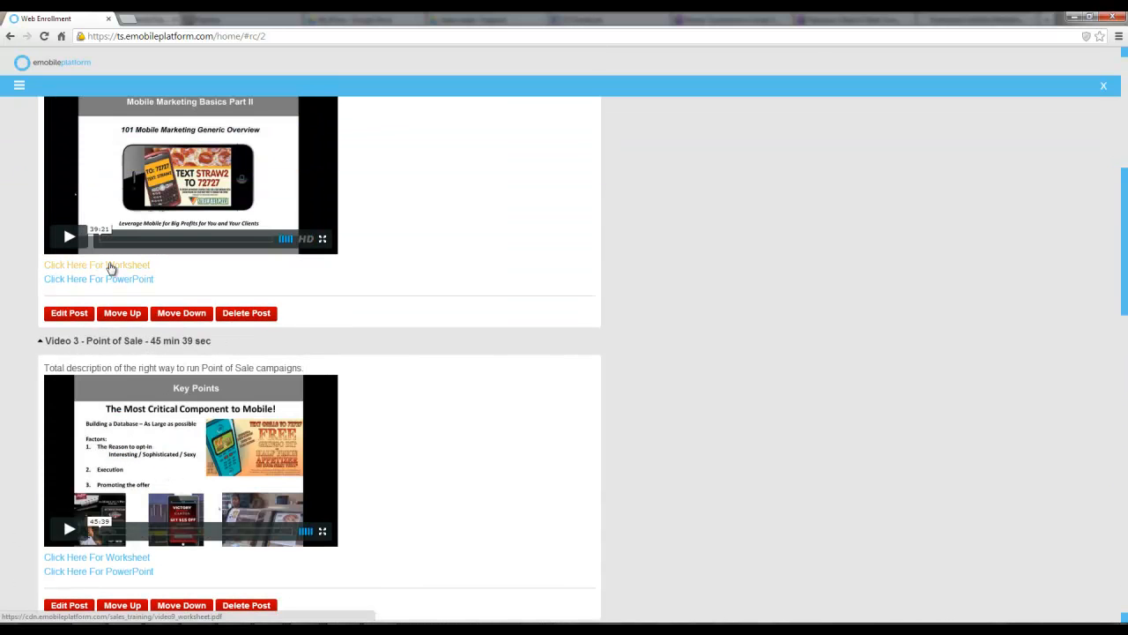
click(112, 265)
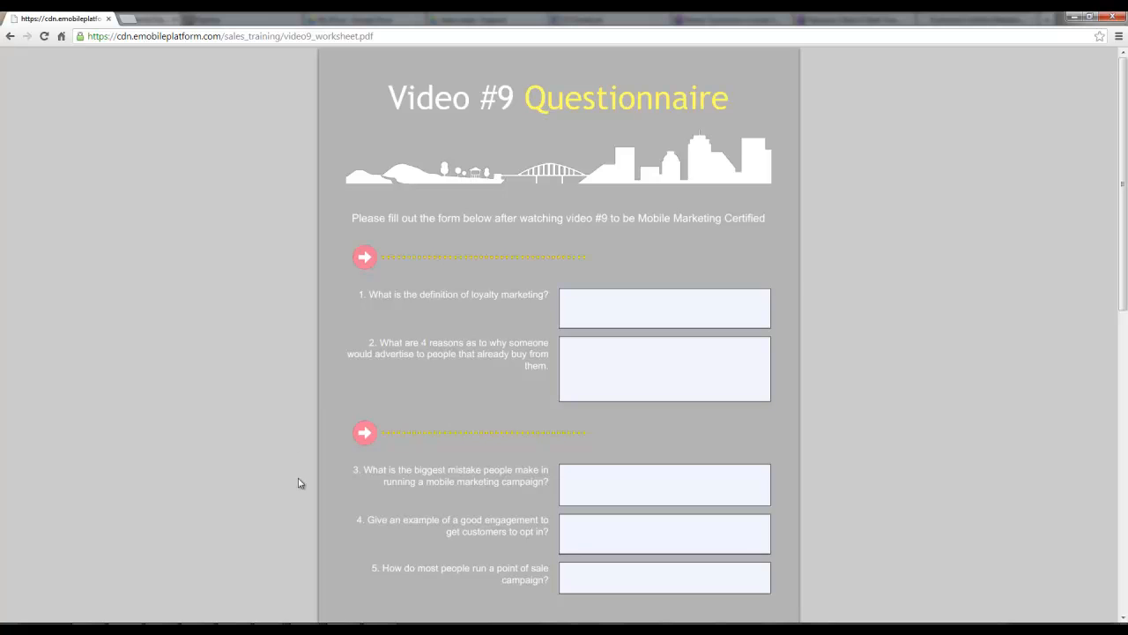
click(10, 37)
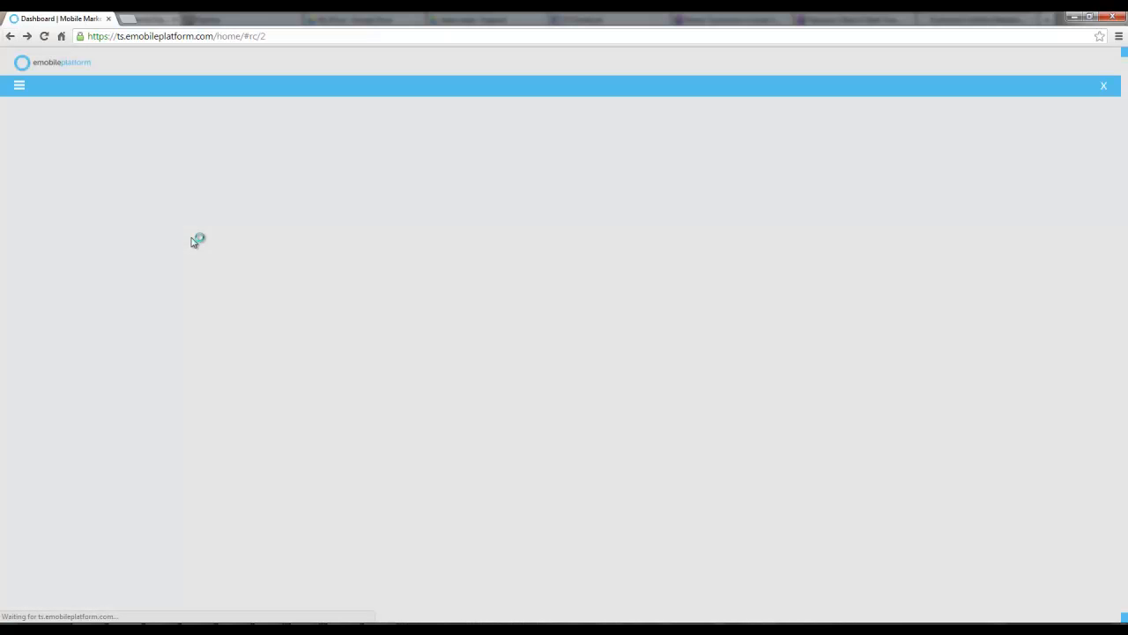
Open the Sales Training Videos from Reseller Content and expand the Video 2 and Video 1 entries
click(24, 88)
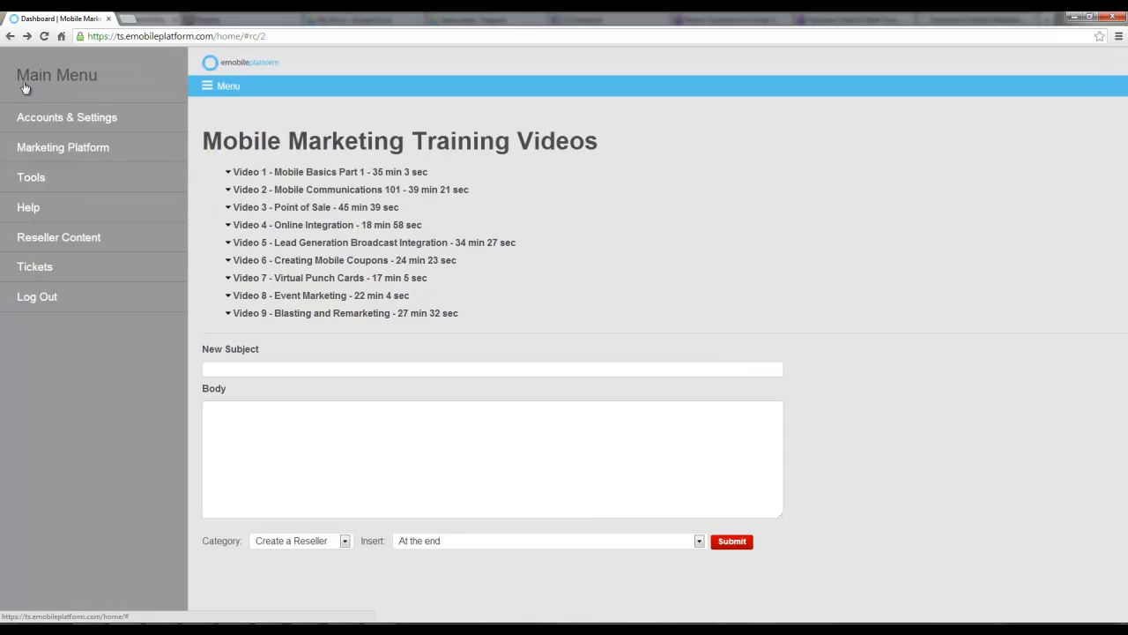
click(48, 243)
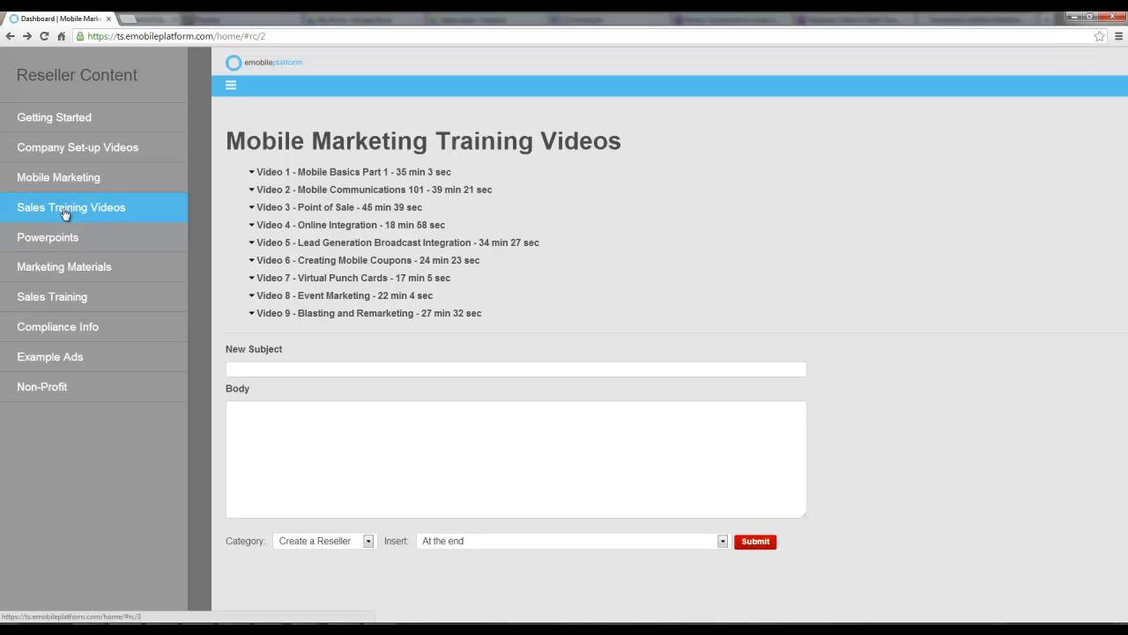
click(64, 212)
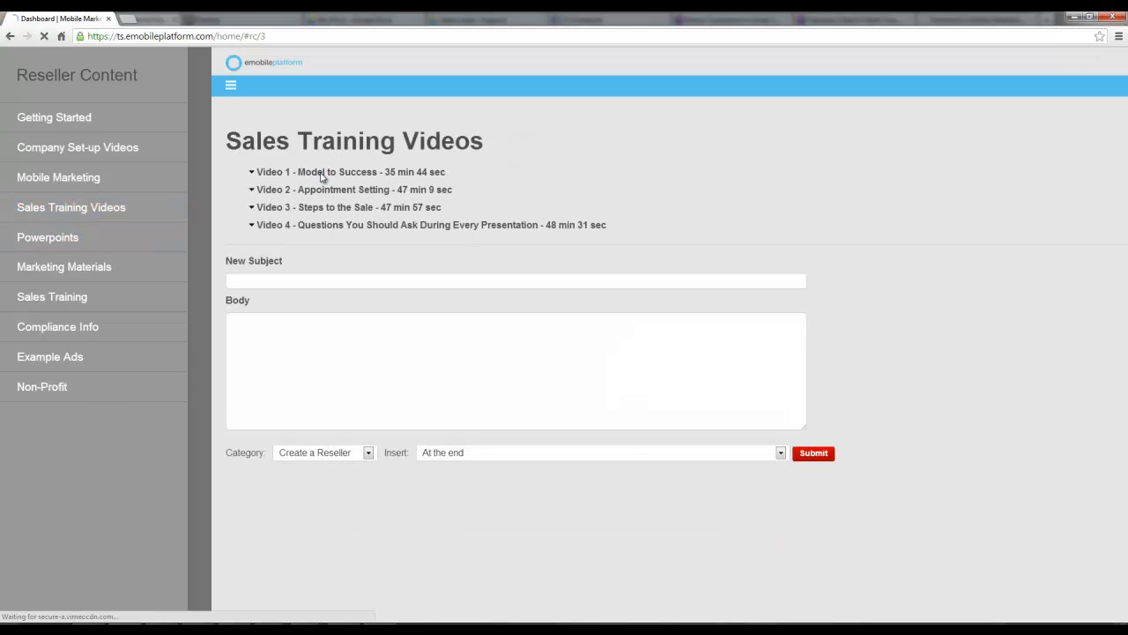
click(151, 194)
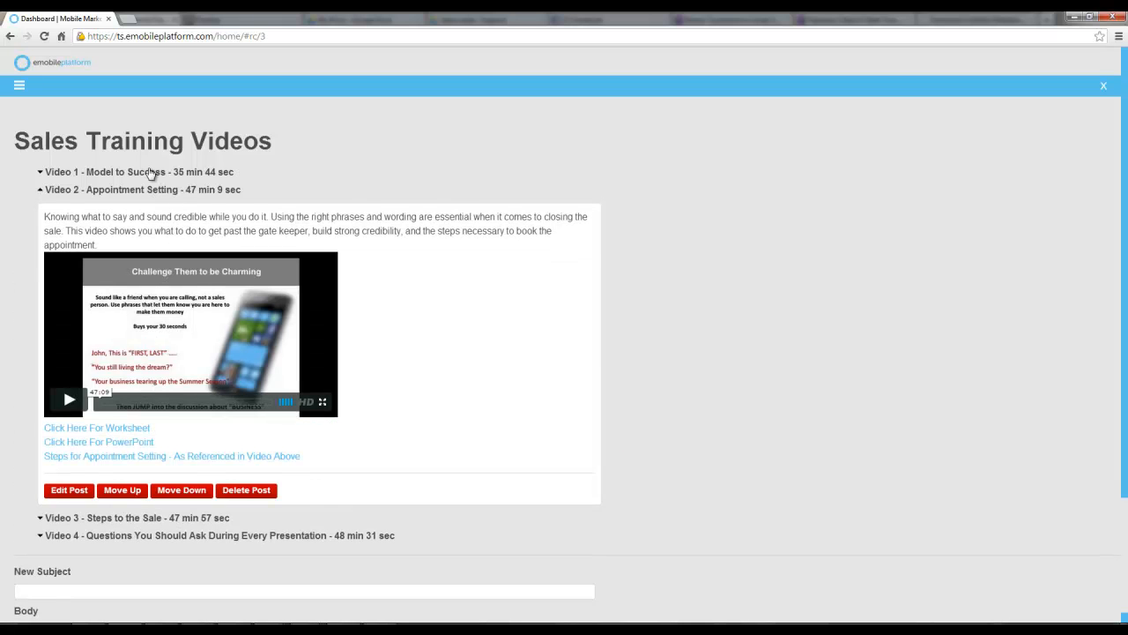
click(150, 173)
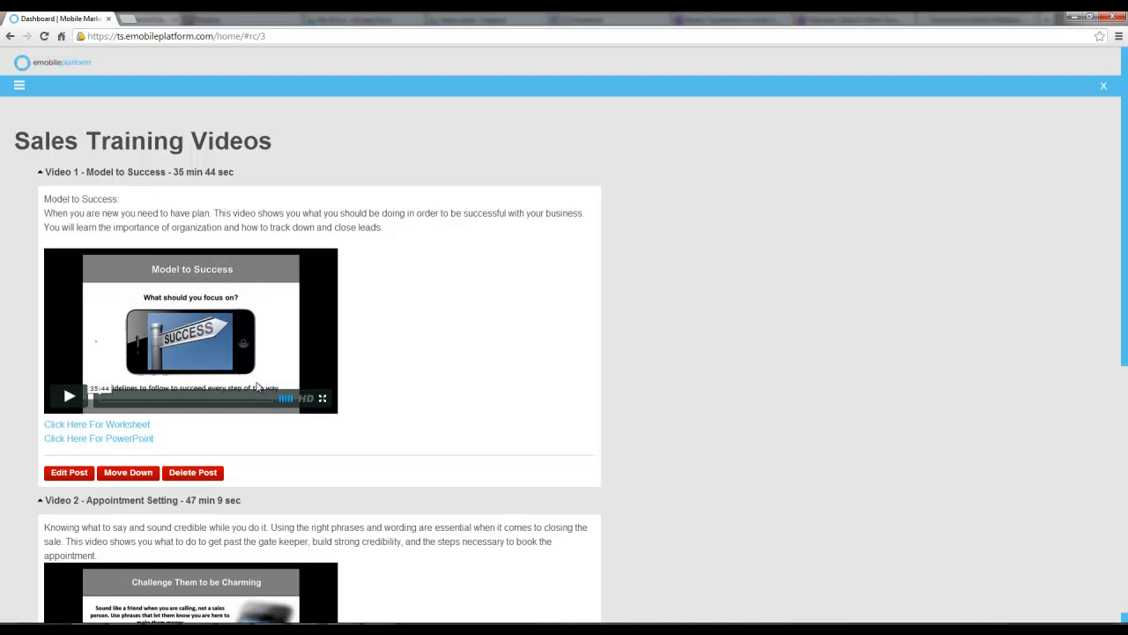
scroll(257, 387, down, 2)
scroll(258, 387, up, 2)
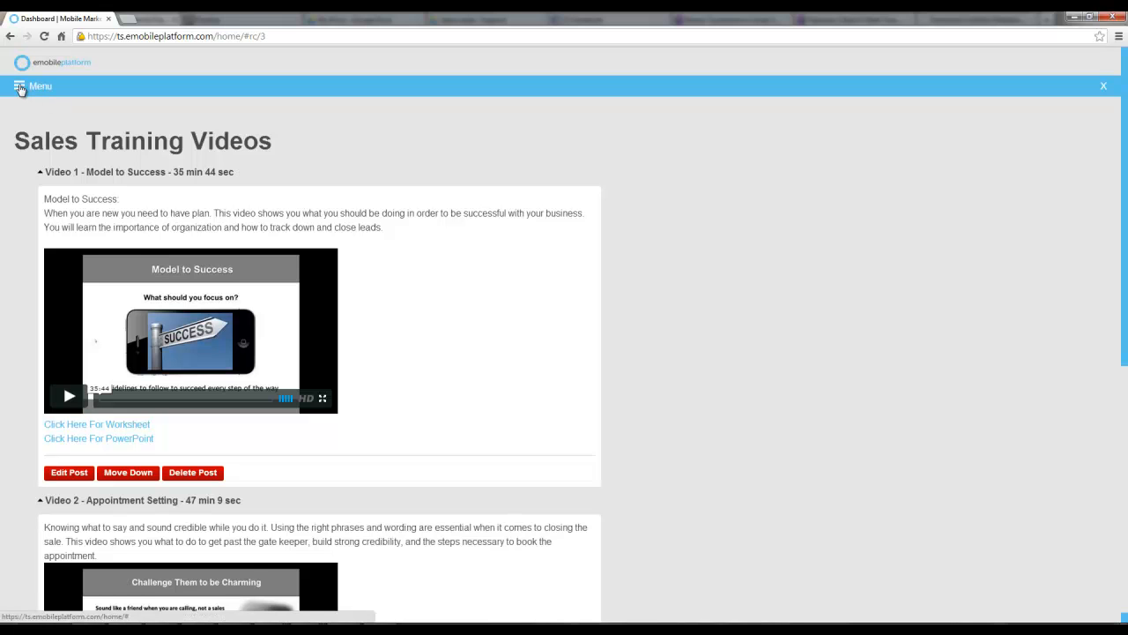
Open the Powerpoints page from Reseller Content and expand the Jacksonville Suns presentation entry
click(21, 88)
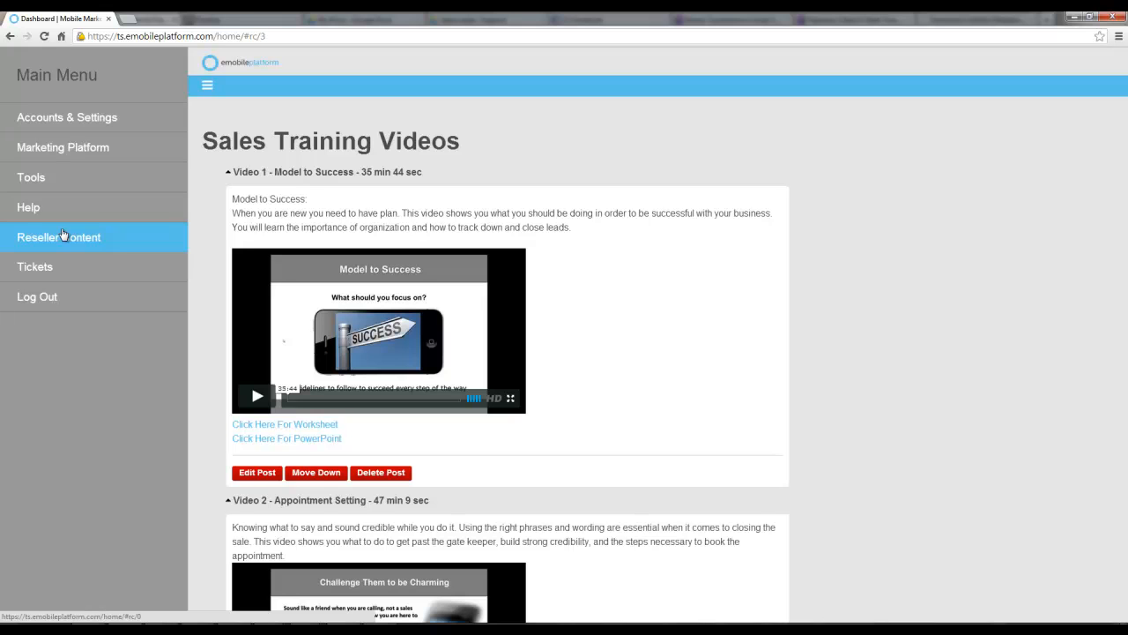
click(63, 235)
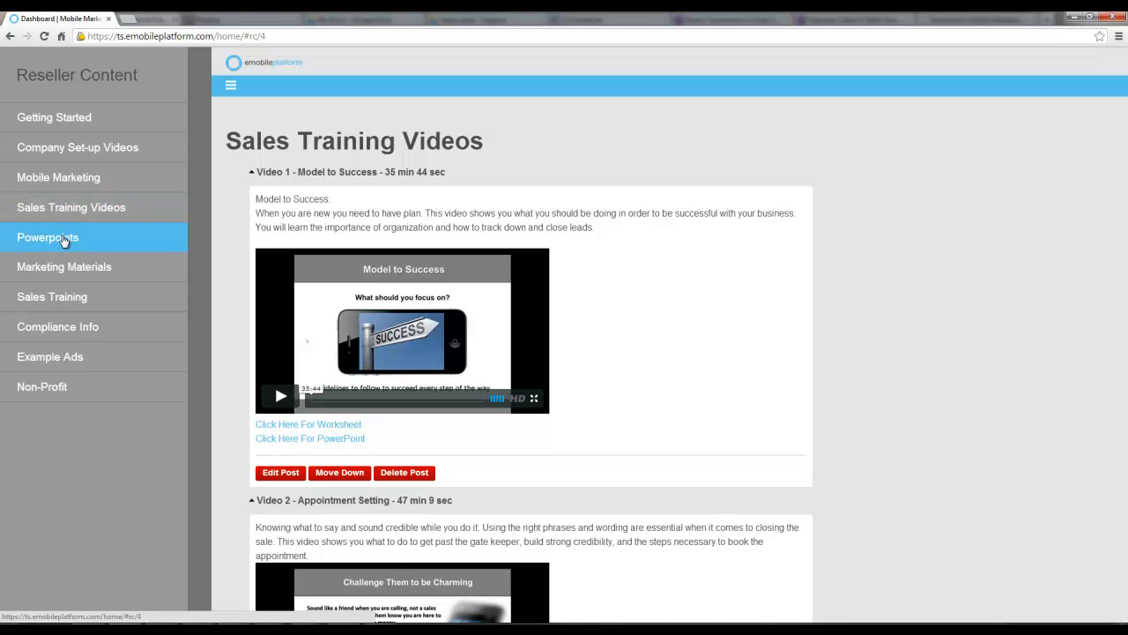
click(63, 238)
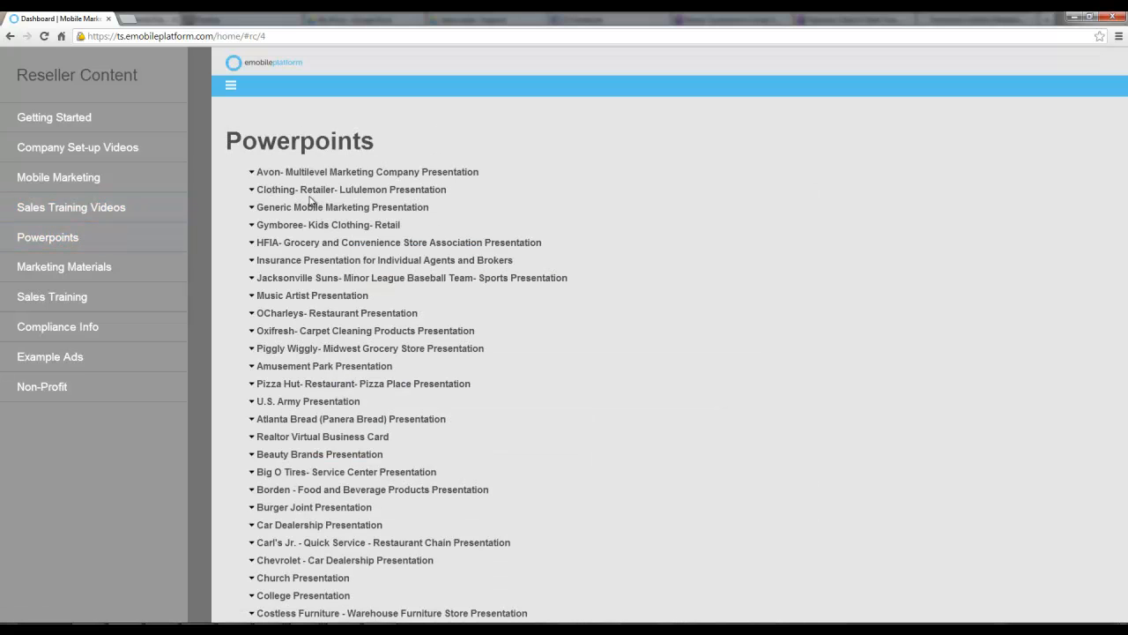
click(390, 276)
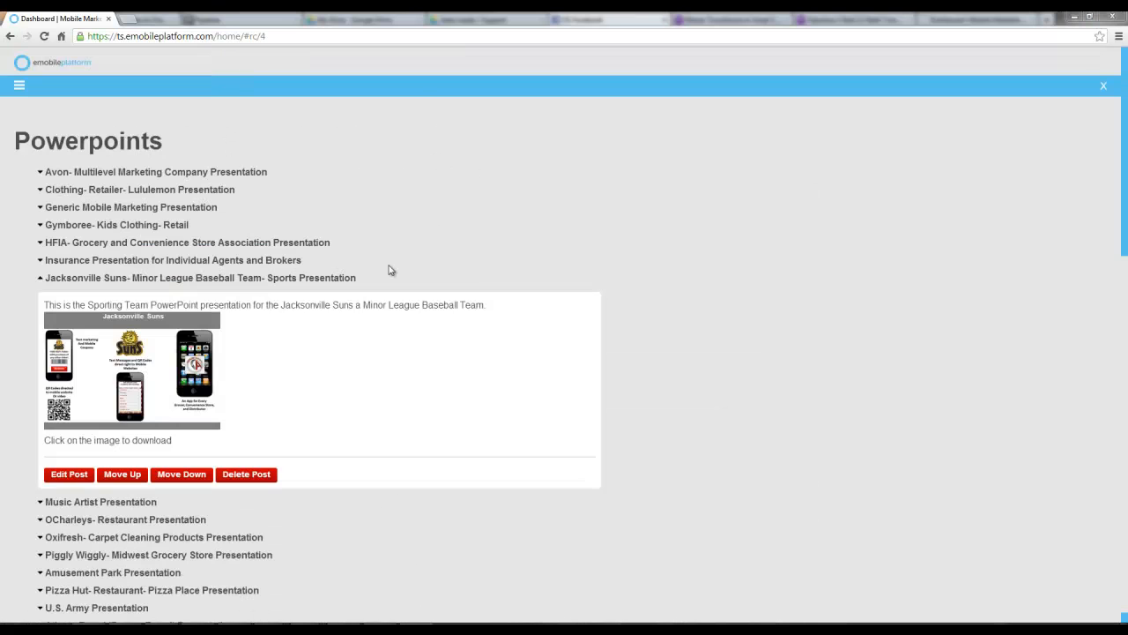
Expand the Avon, Generic Mobile Marketing and Gymboree presentation entries
click(151, 176)
click(111, 415)
scroll(107, 414, down, 2)
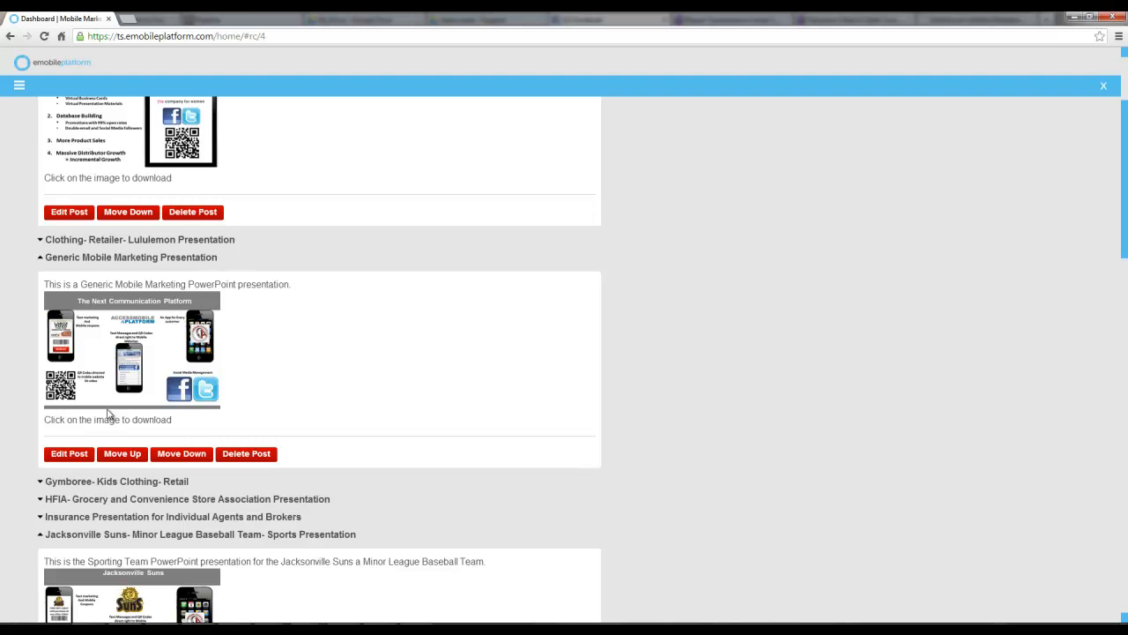
scroll(107, 415, down, 3)
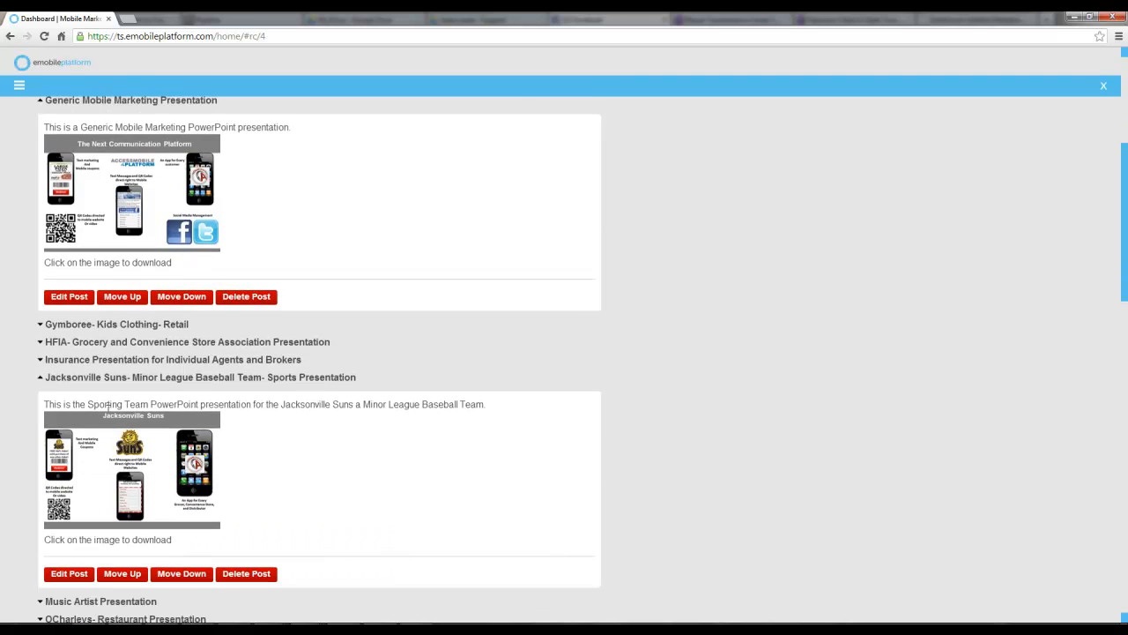
click(124, 325)
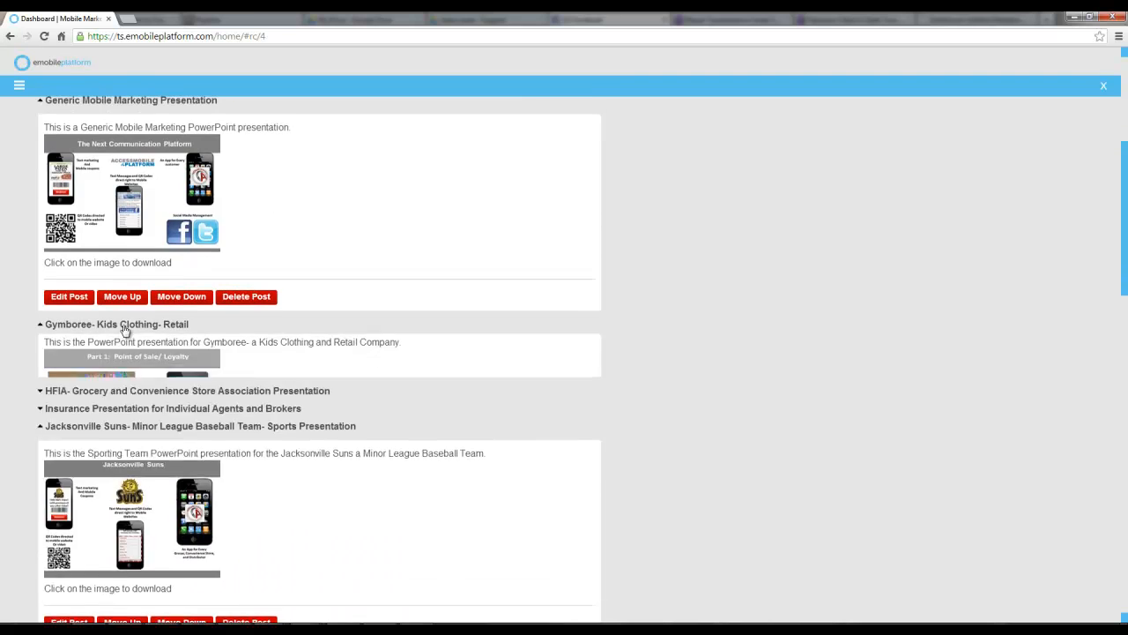
Scroll down the Powerpoints list and expand the Piggly Wiggly and Church presentation entries
scroll(146, 455, down, 2)
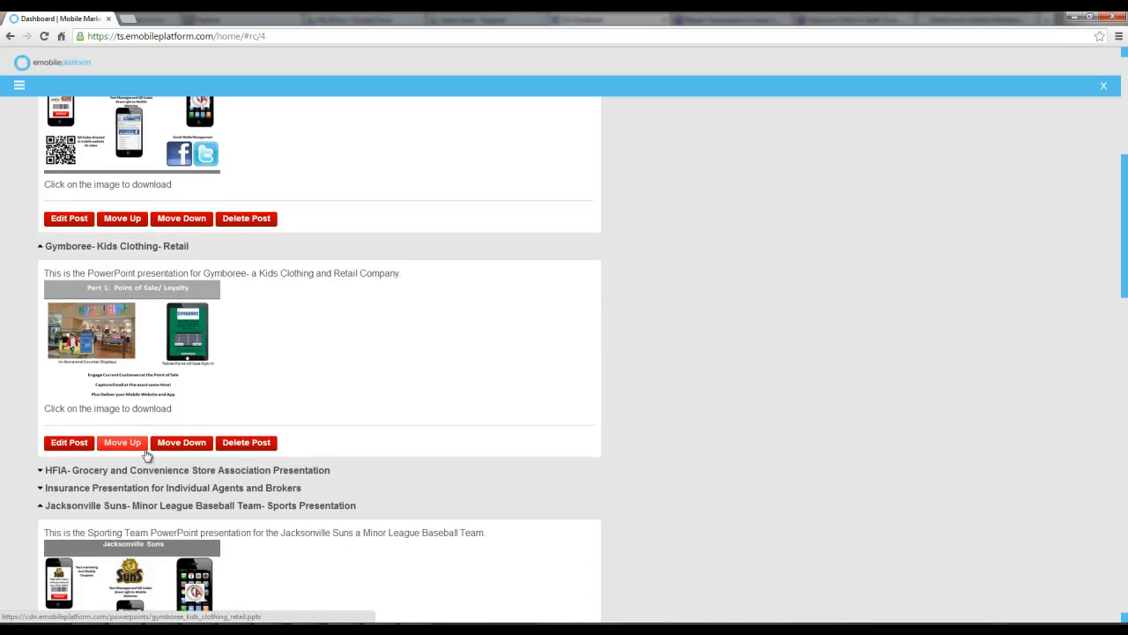
scroll(146, 423, up, 4)
scroll(147, 423, down, 3)
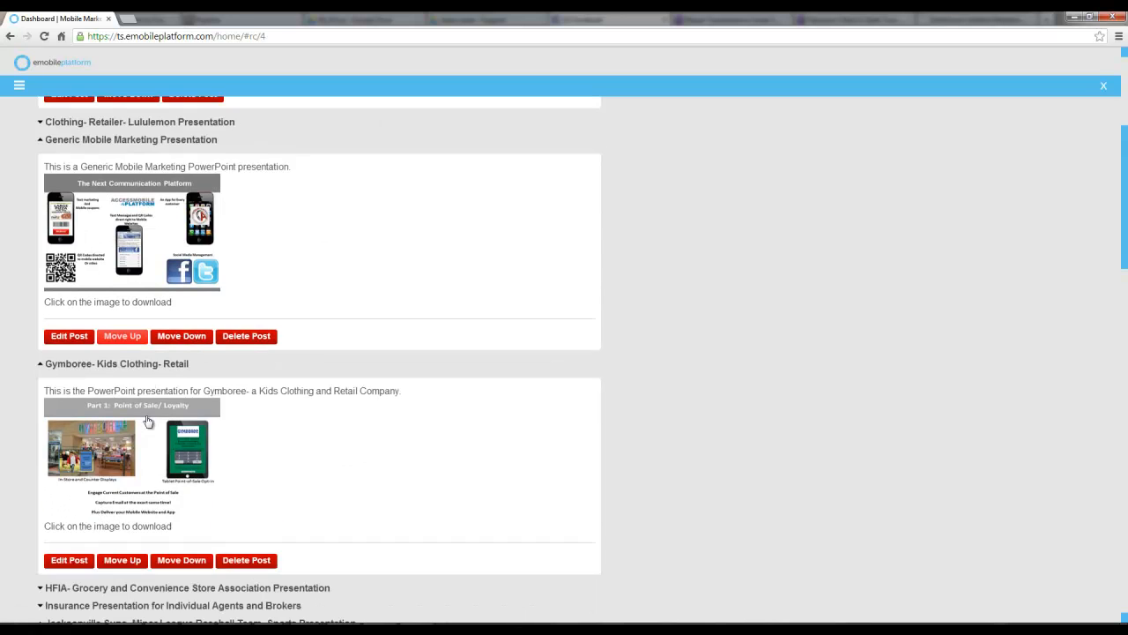
scroll(147, 421, down, 2)
scroll(147, 421, down, 1)
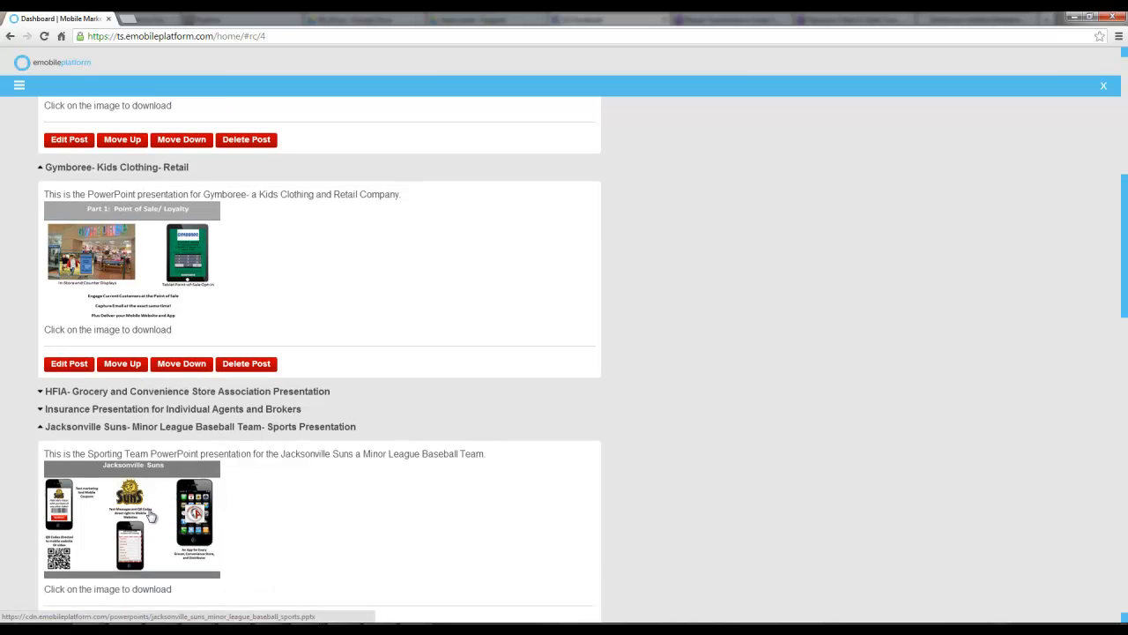
scroll(120, 360, down, 8)
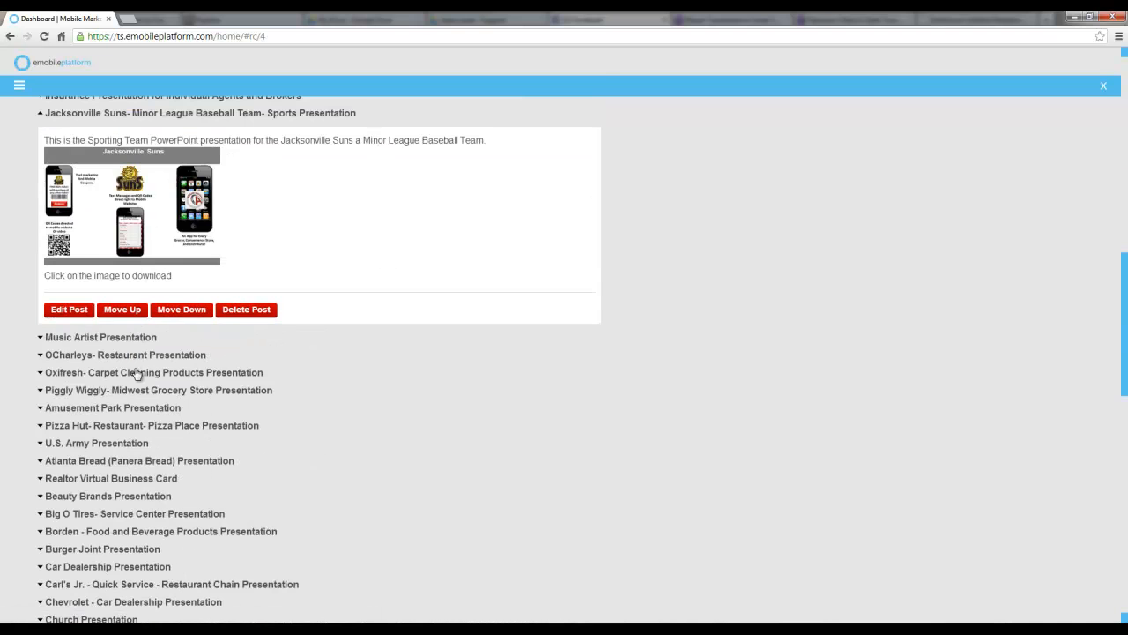
scroll(132, 370, down, 3)
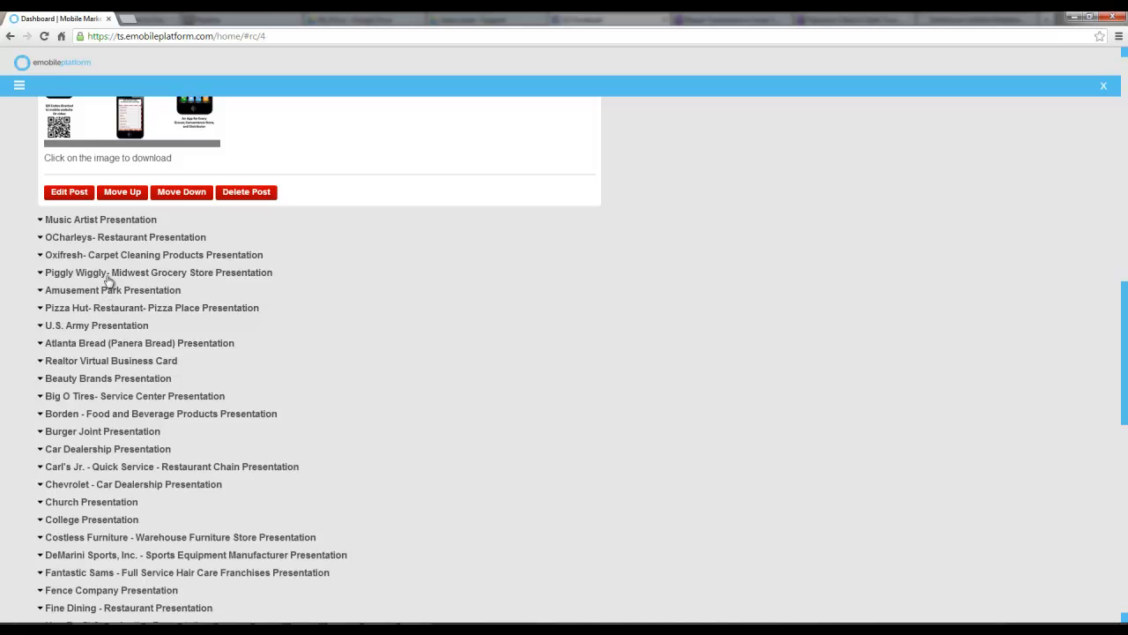
click(106, 275)
scroll(111, 477, down, 2)
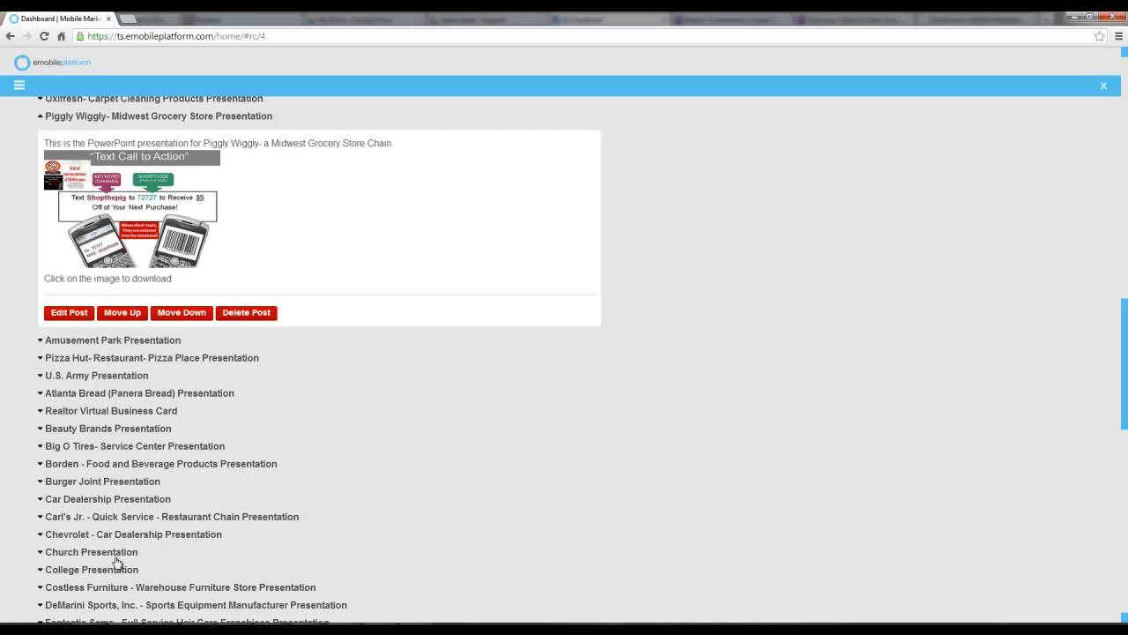
click(116, 555)
scroll(115, 551, down, 1)
Expand the Fantastic Sams presentation entry and download its PowerPoint file
click(118, 516)
scroll(119, 517, down, 2)
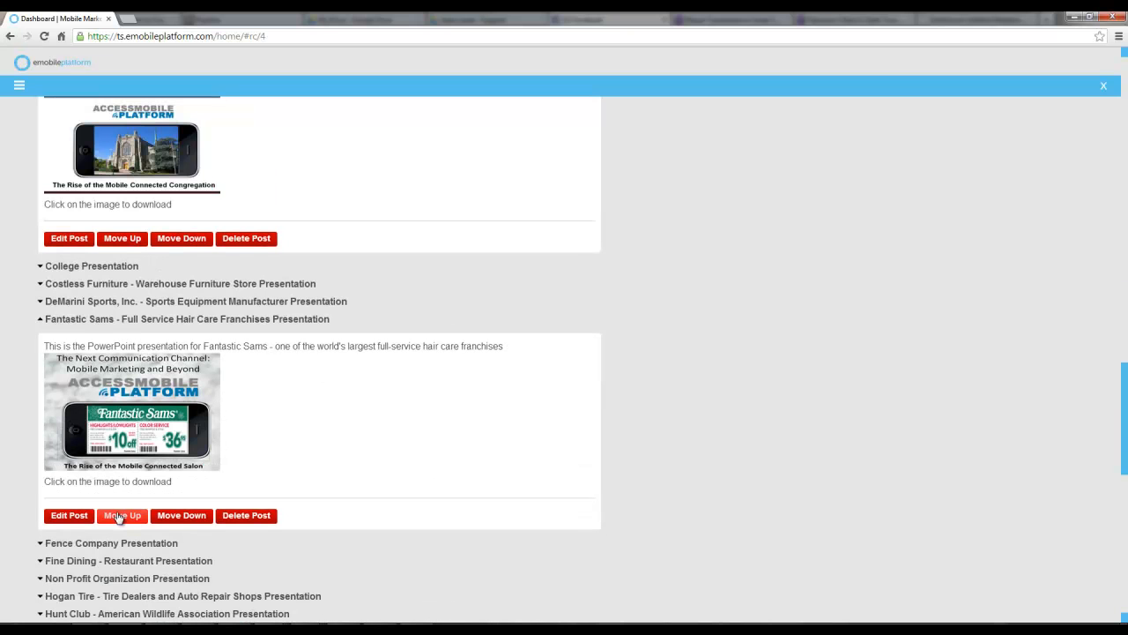
click(150, 436)
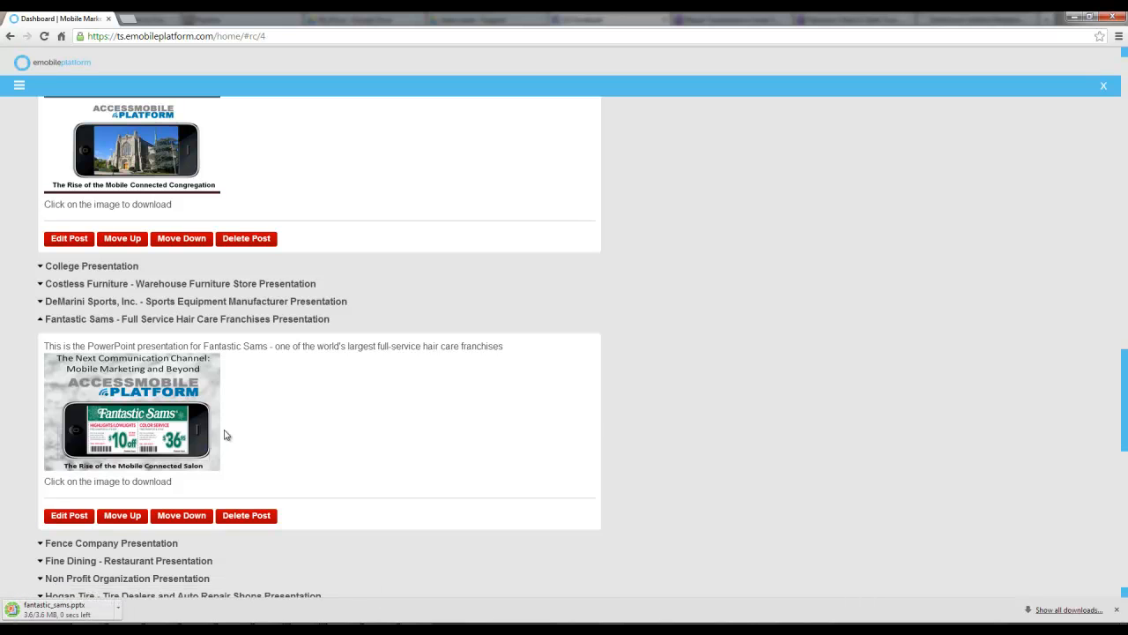
Open the Marketing Materials page from Reseller Content
scroll(247, 467, up, 4)
click(19, 84)
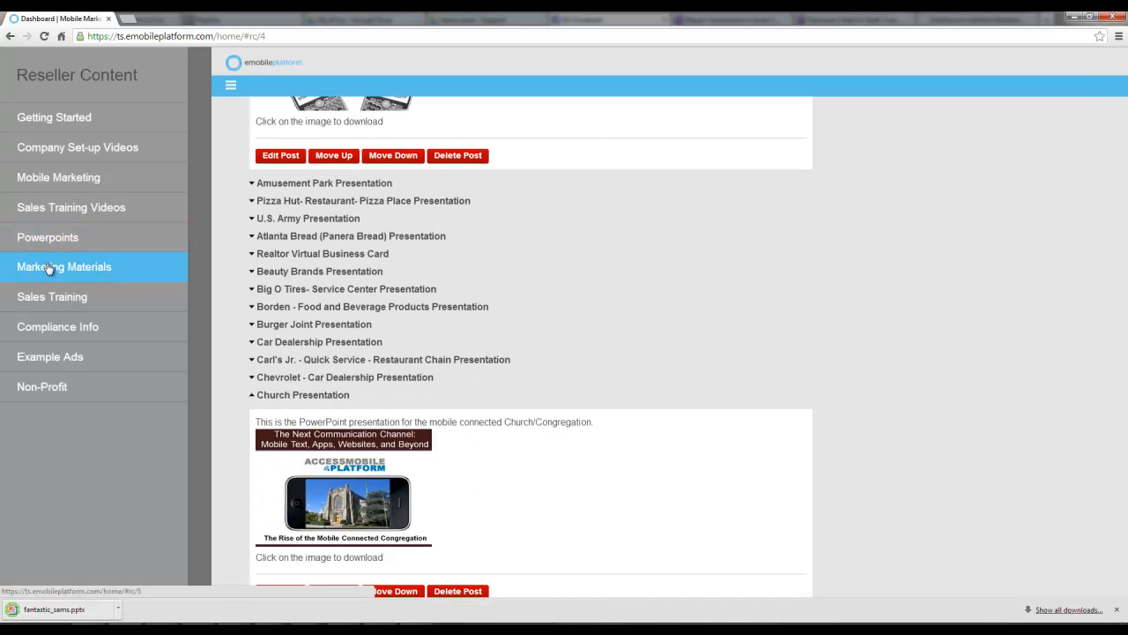
click(49, 268)
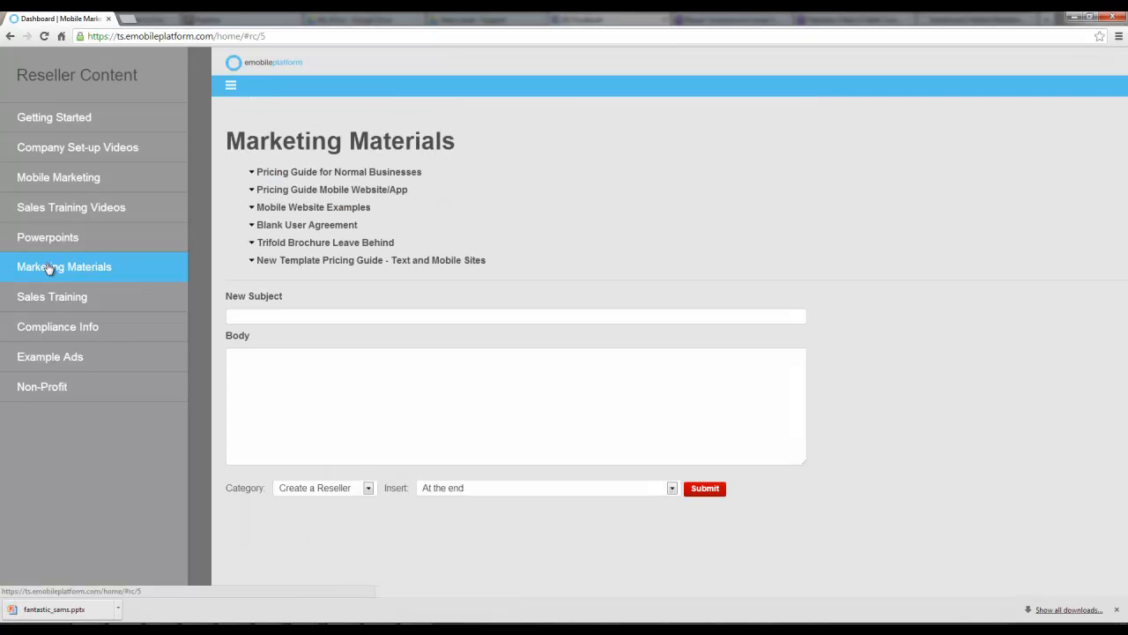
click(293, 181)
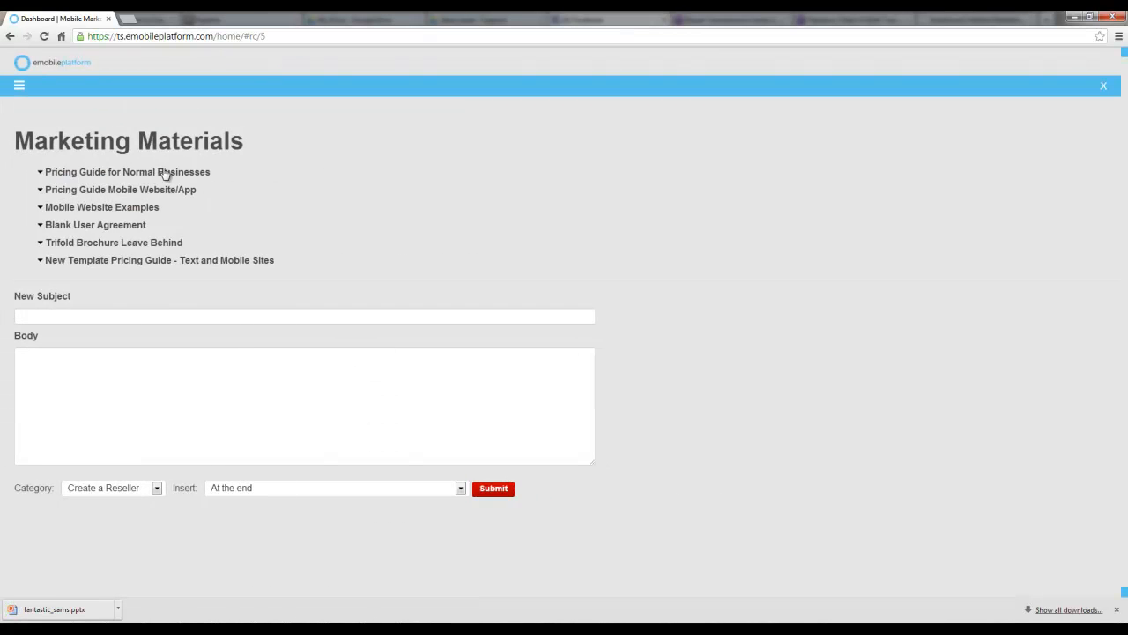
Expand the Pricing Guide for Normal Businesses, New Template Pricing Guide and Trifold Brochure Leave Behind entries
click(165, 173)
click(120, 454)
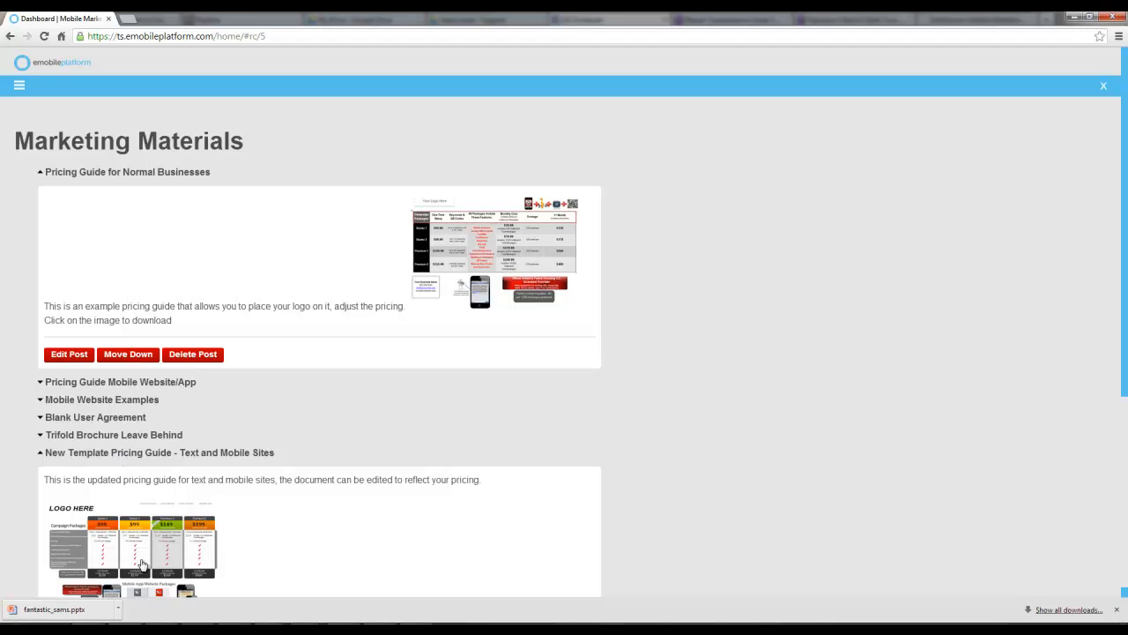
click(123, 436)
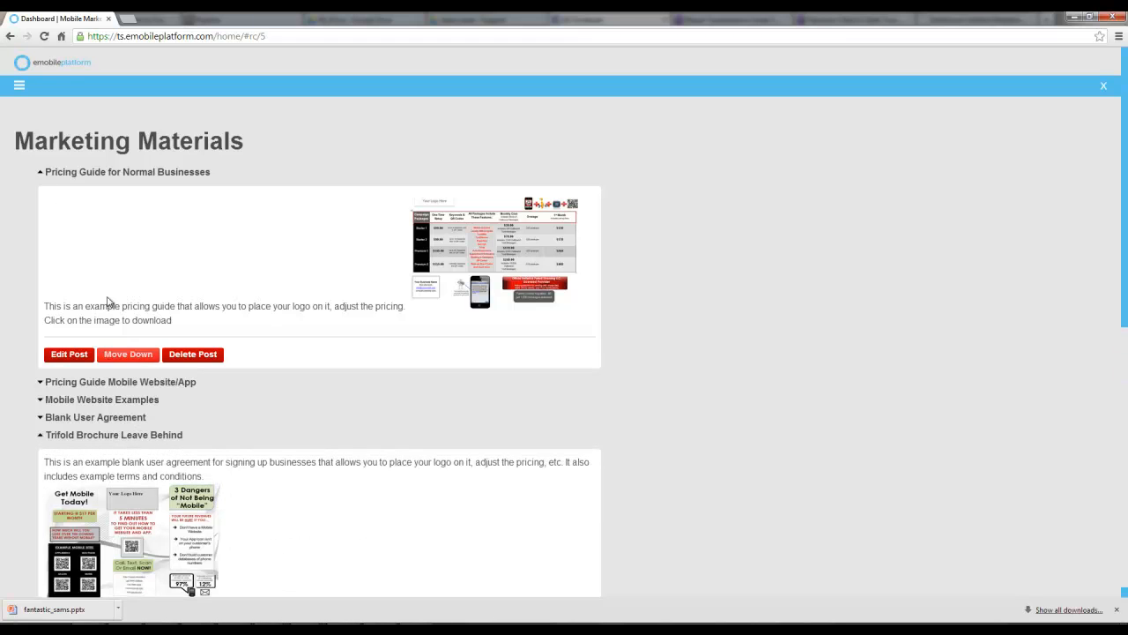
Open the Sales Training page from Reseller Content and expand the Follow Up - Lululemon video entry
click(18, 85)
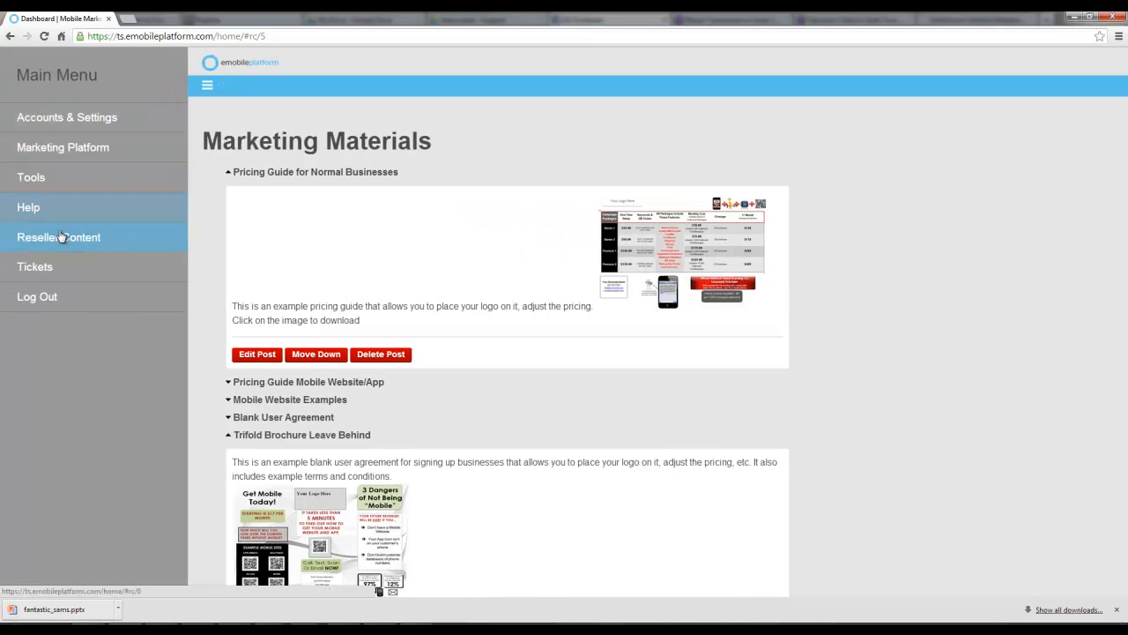
click(60, 237)
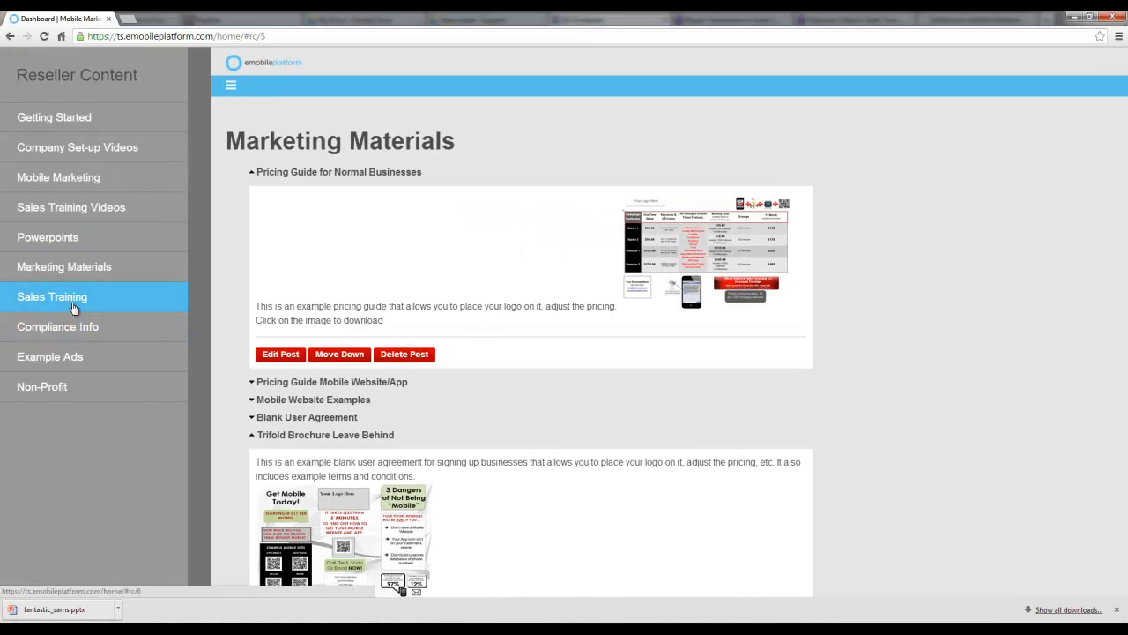
click(74, 307)
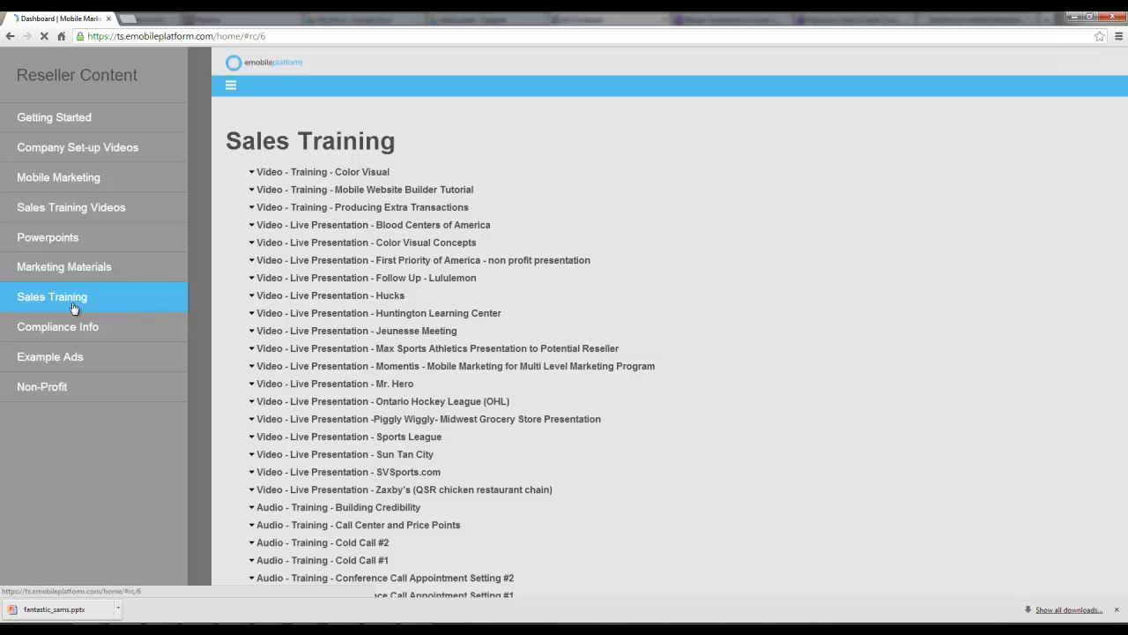
click(337, 281)
click(255, 284)
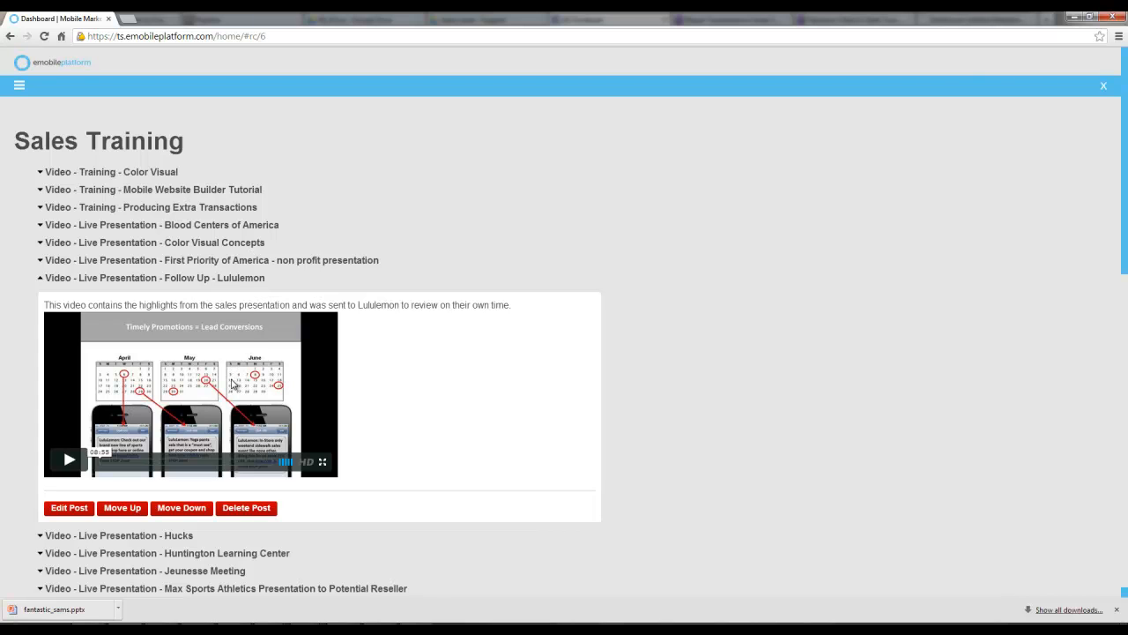
Expand the Huntington Learning Center, Piggly Wiggly and Sun Tan City live presentation video entries
scroll(234, 383, down, 3)
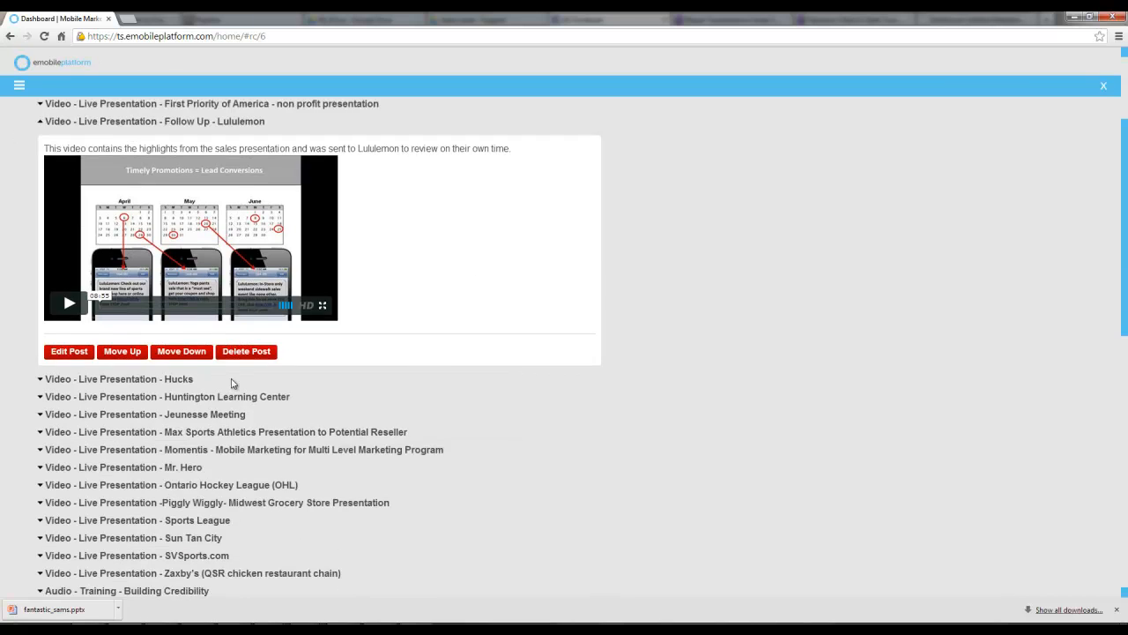
scroll(233, 383, down, 1)
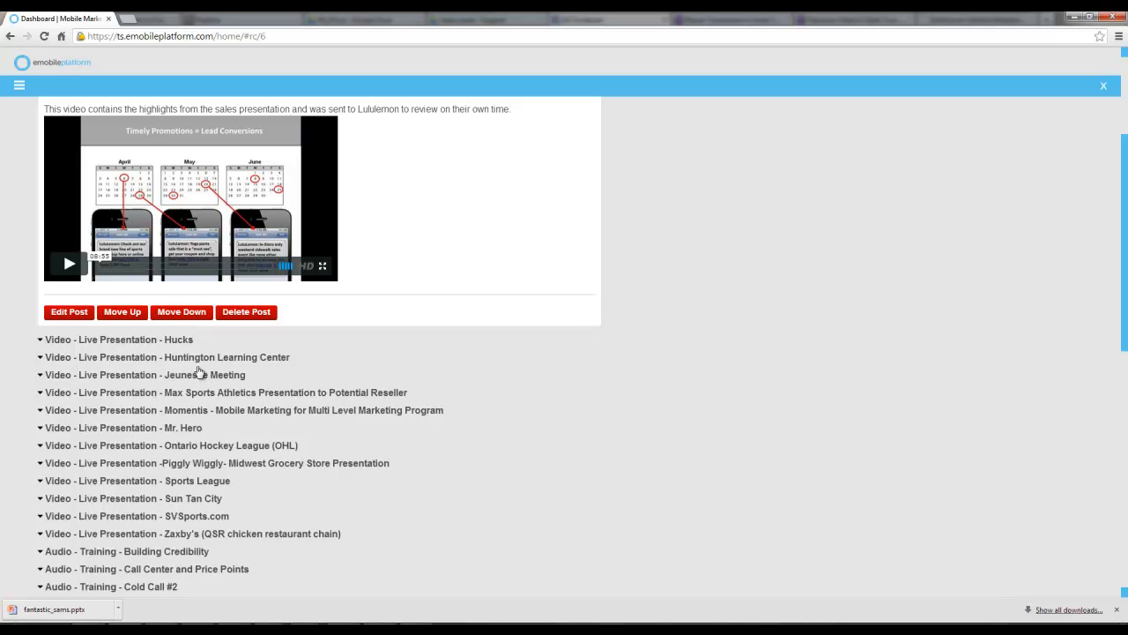
click(197, 359)
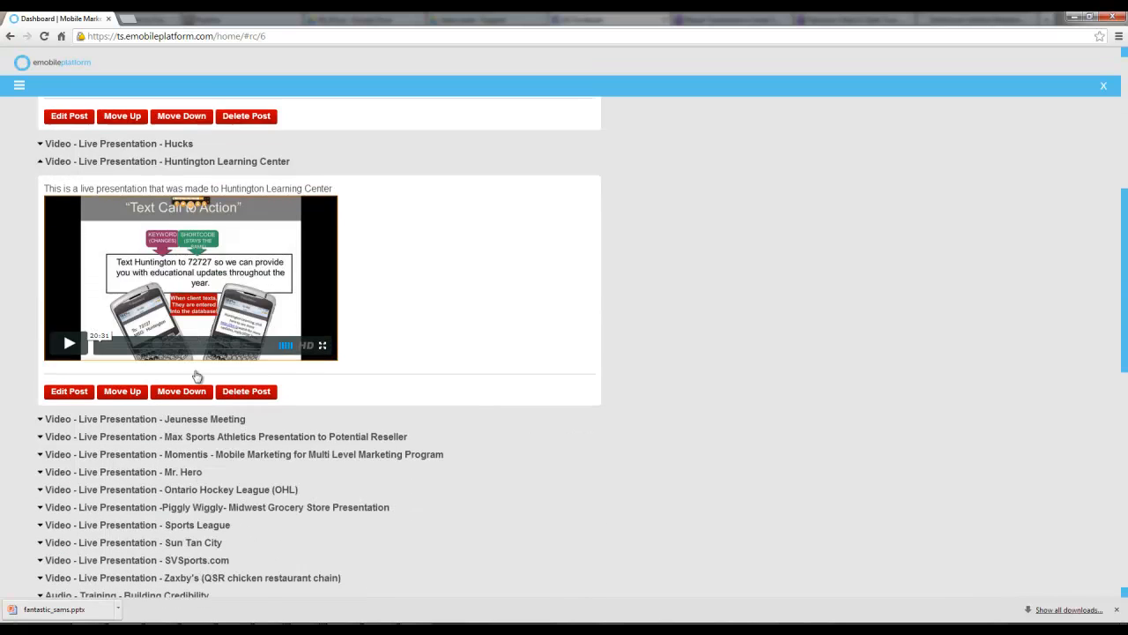
click(188, 428)
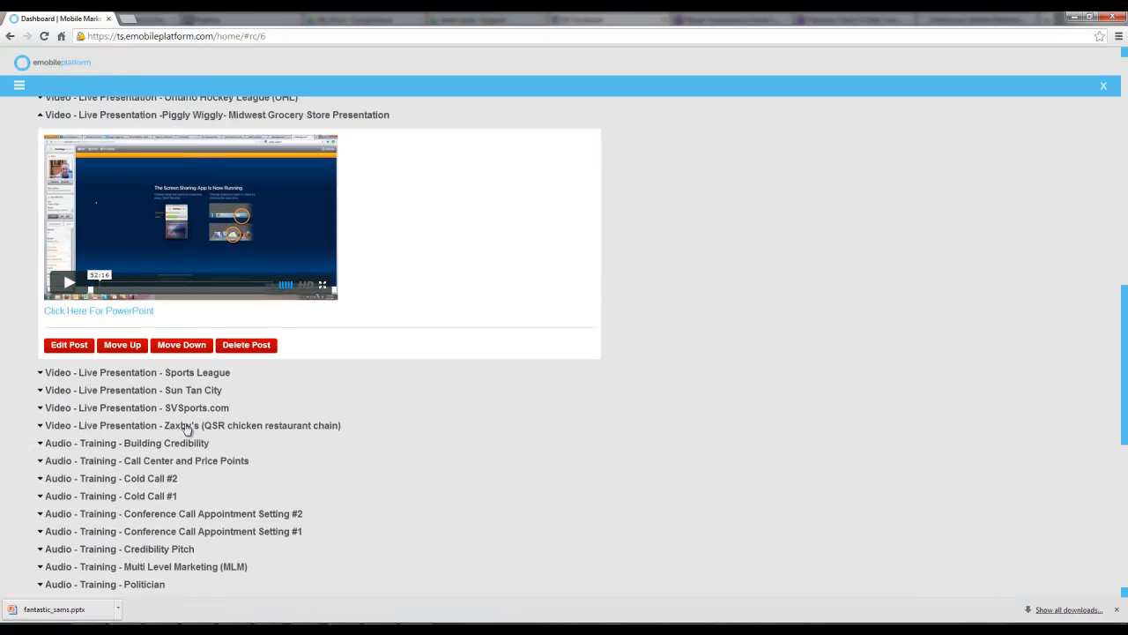
click(191, 391)
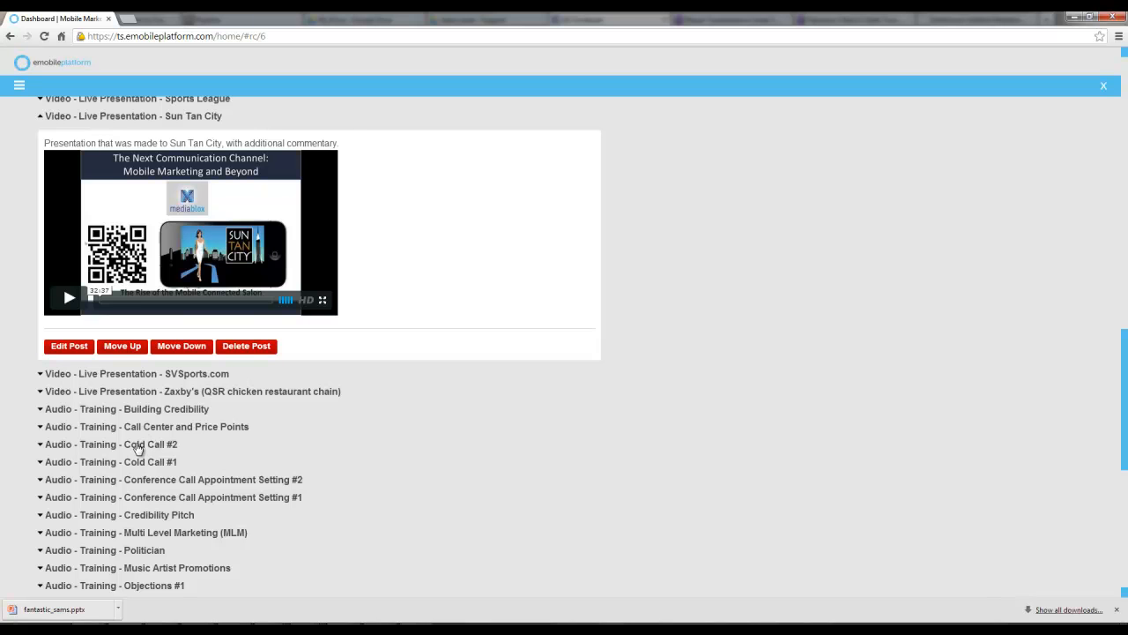
Scroll through the remaining audio and document training entries of the Sales Training list
scroll(138, 450, down, 3)
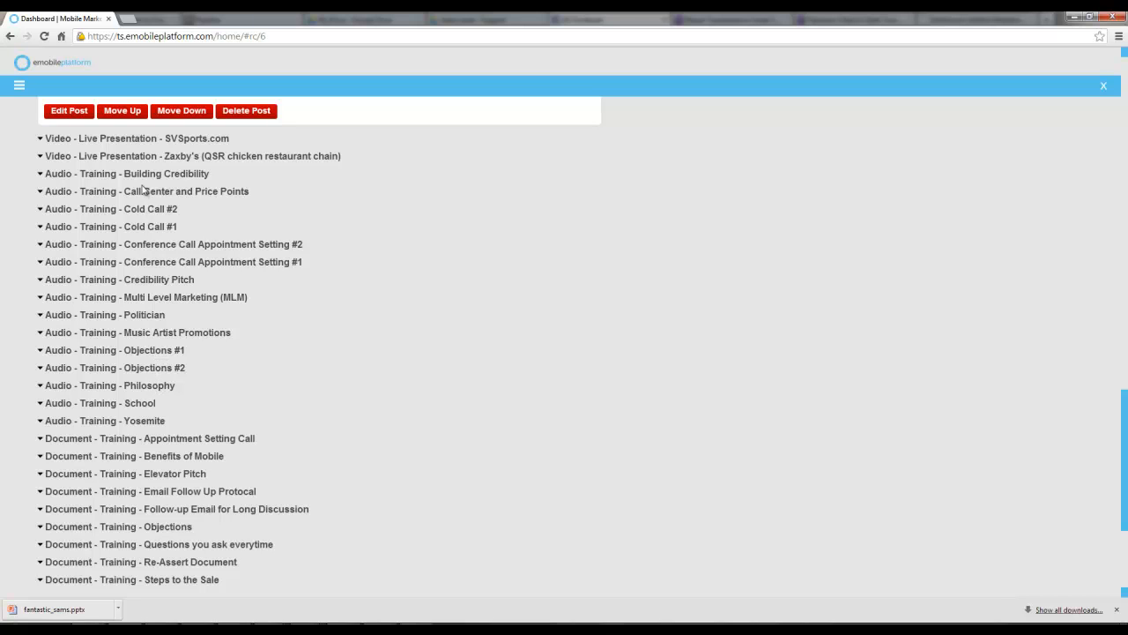
scroll(174, 422, down, 1)
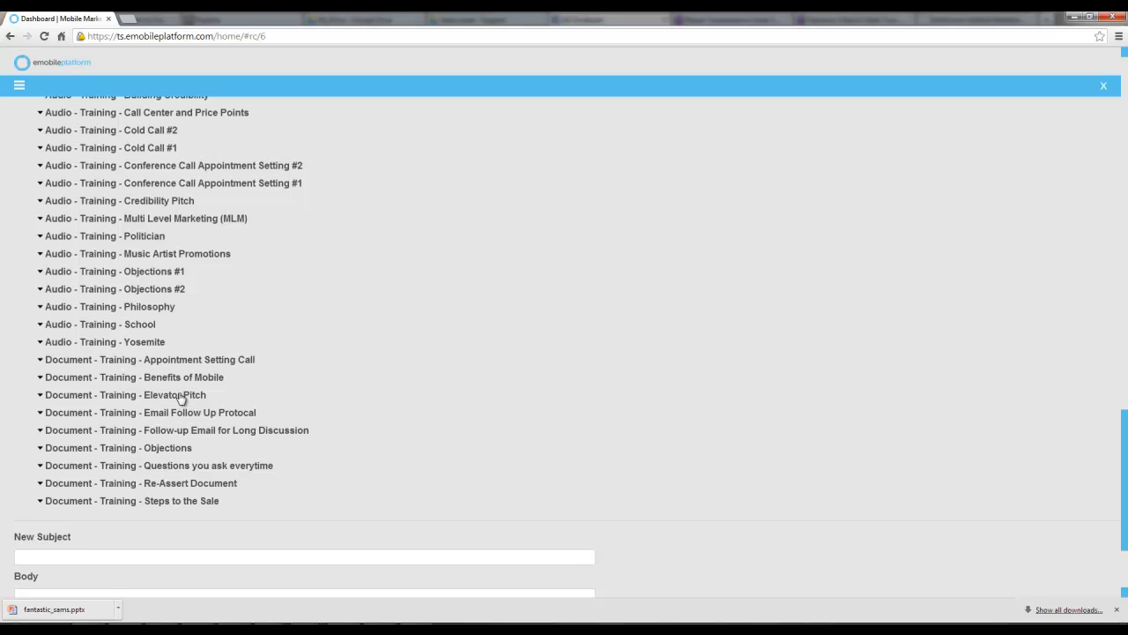
scroll(173, 487, up, 4)
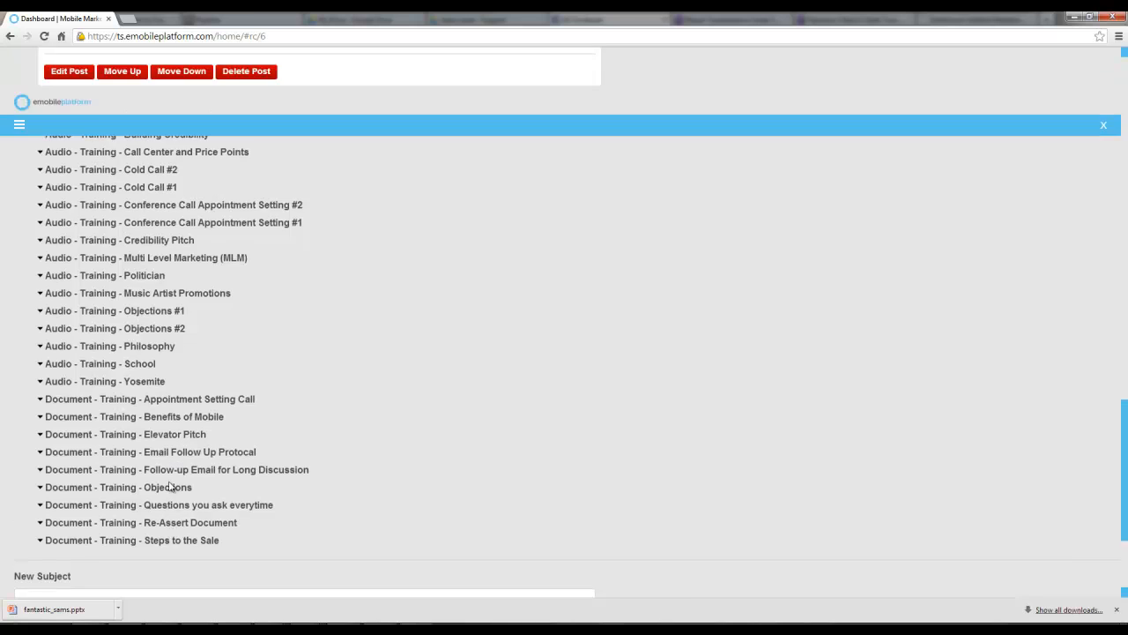
scroll(173, 483, up, 15)
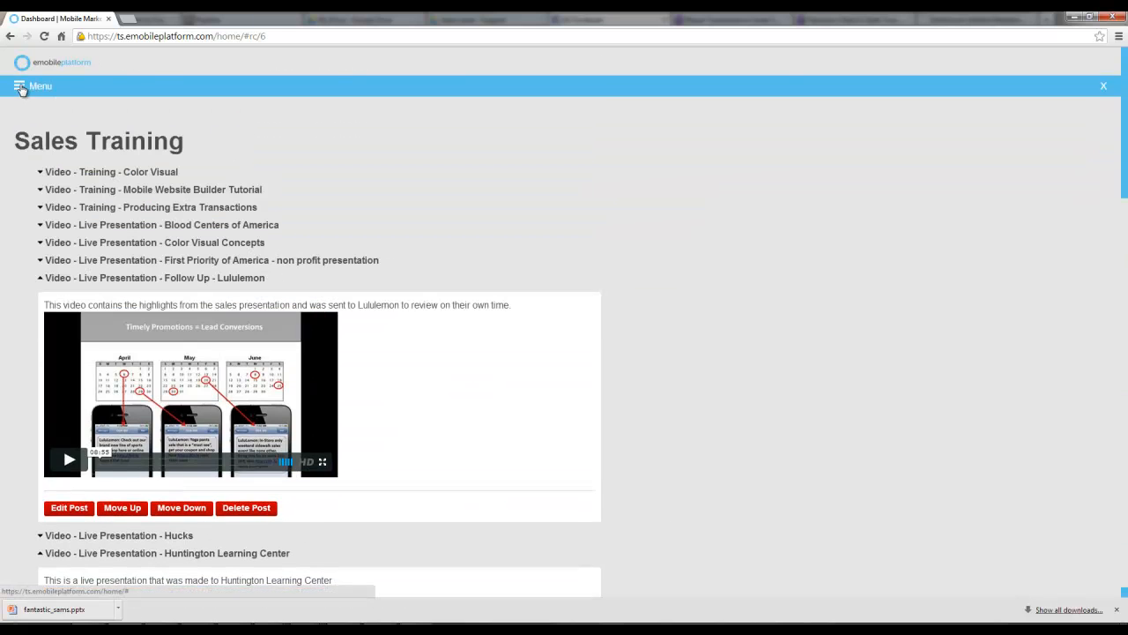
Open the Non-Profit page from Reseller Content
click(19, 86)
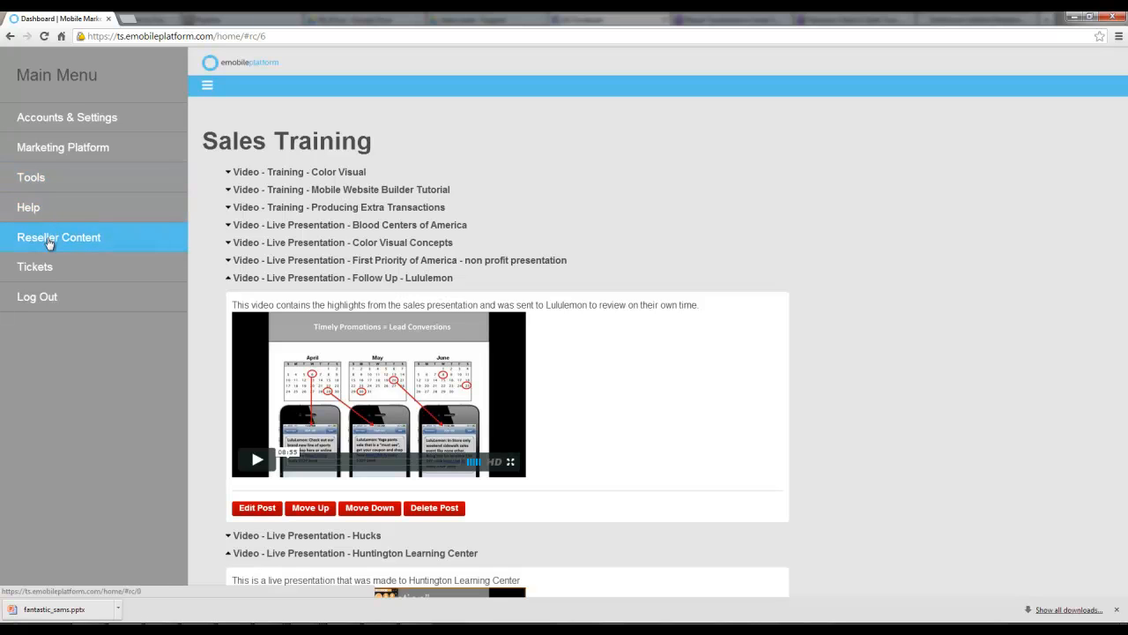
click(49, 244)
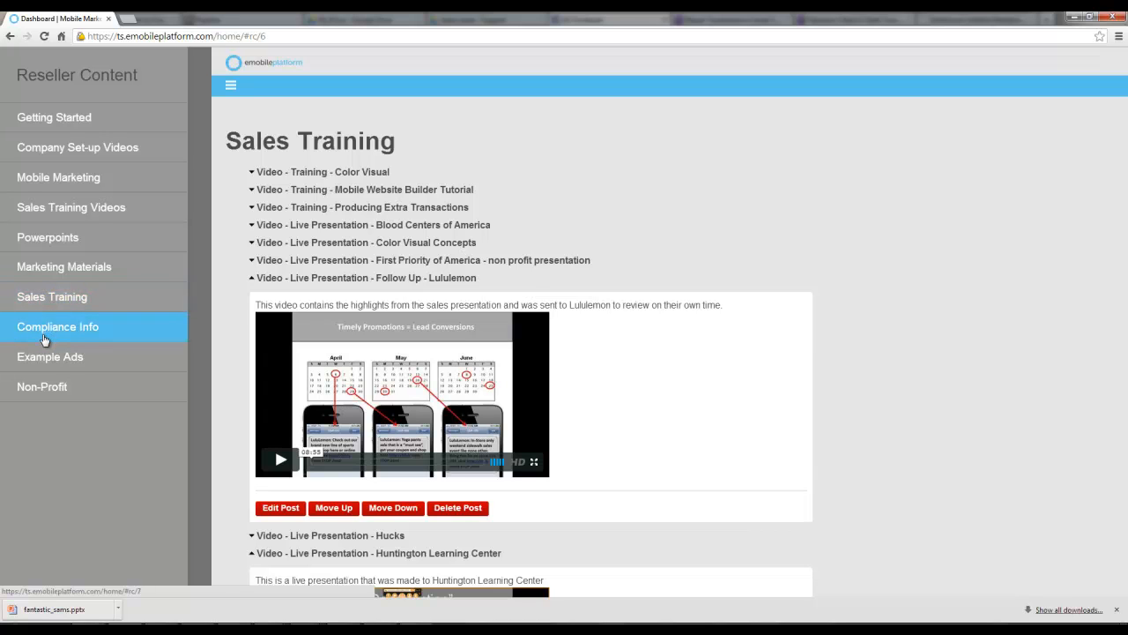
click(45, 394)
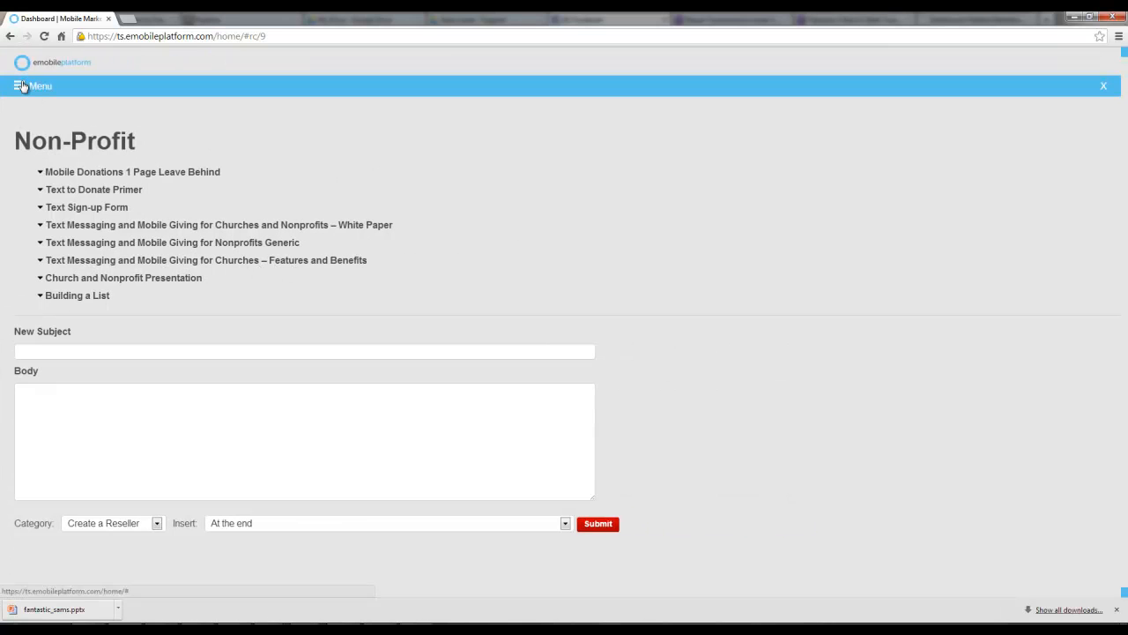
Open the SMS Platform from the main menu and start a new Blast campaign
click(22, 86)
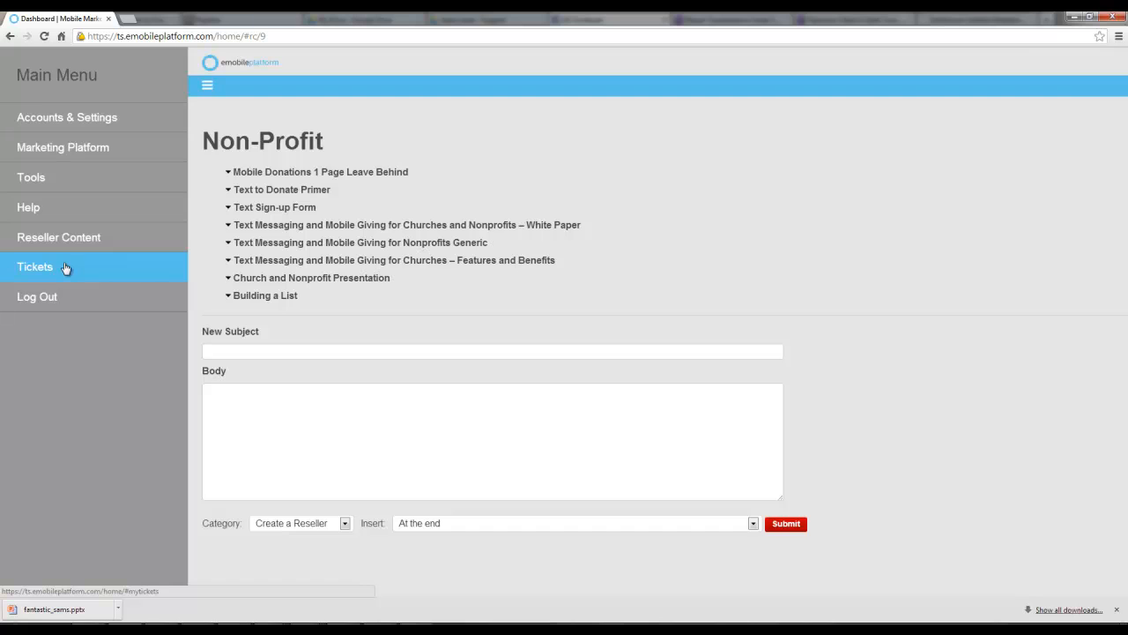
click(53, 150)
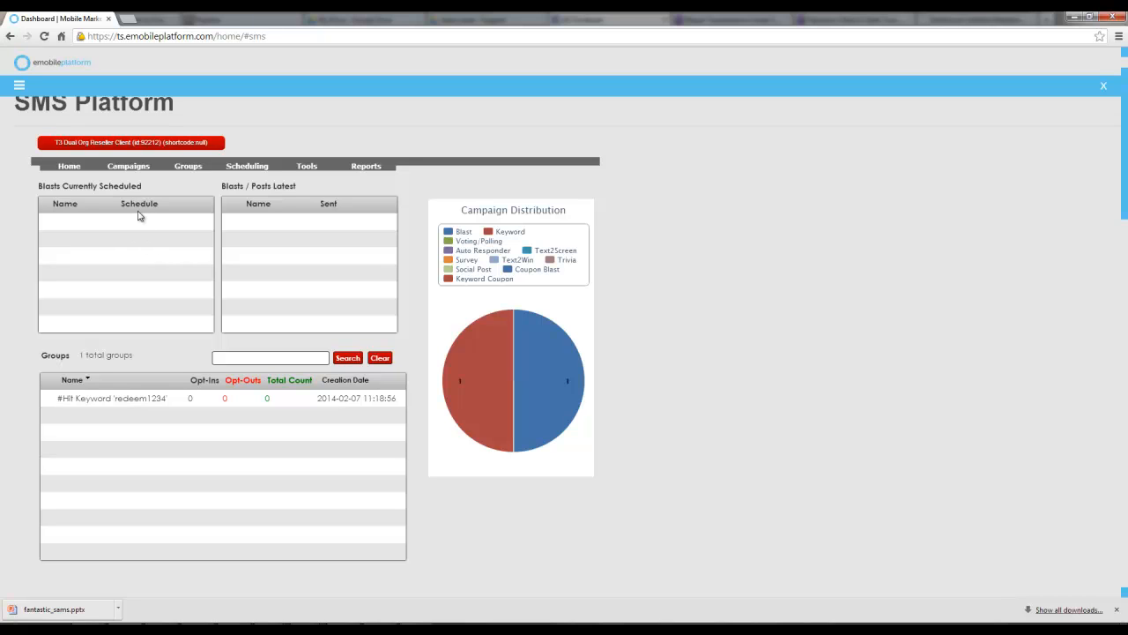
mouse_move(132, 171)
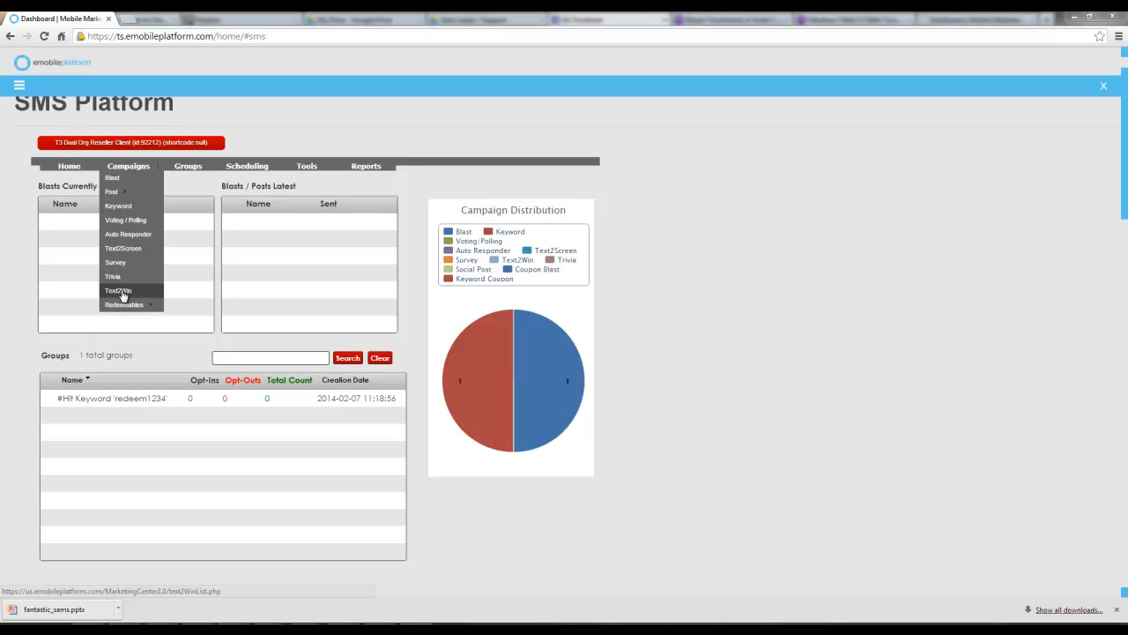
mouse_move(127, 305)
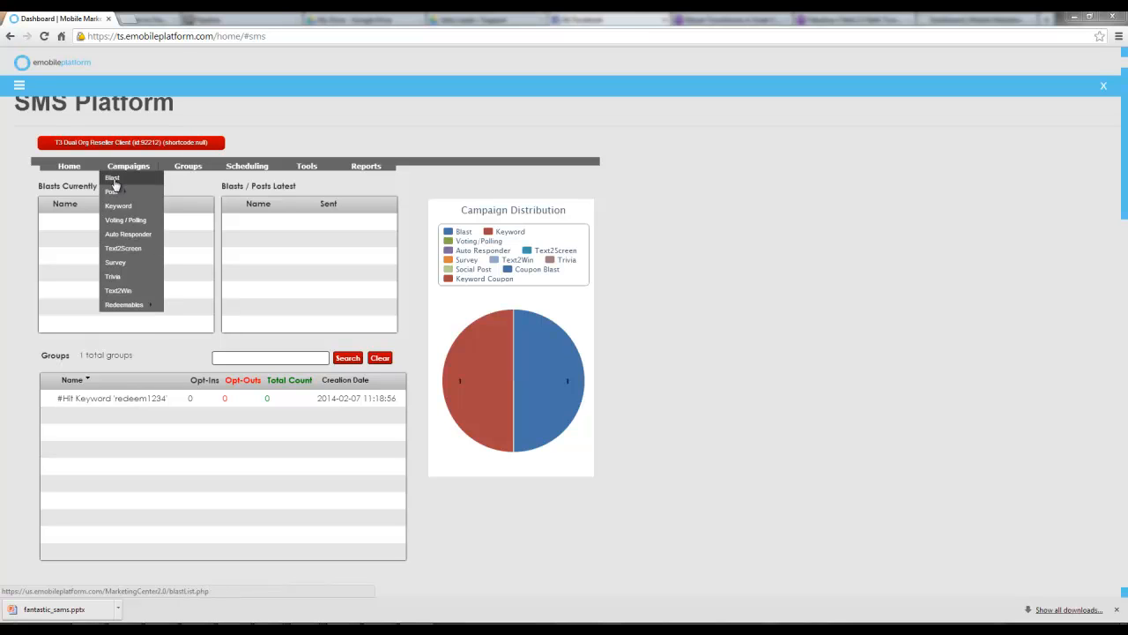
click(114, 181)
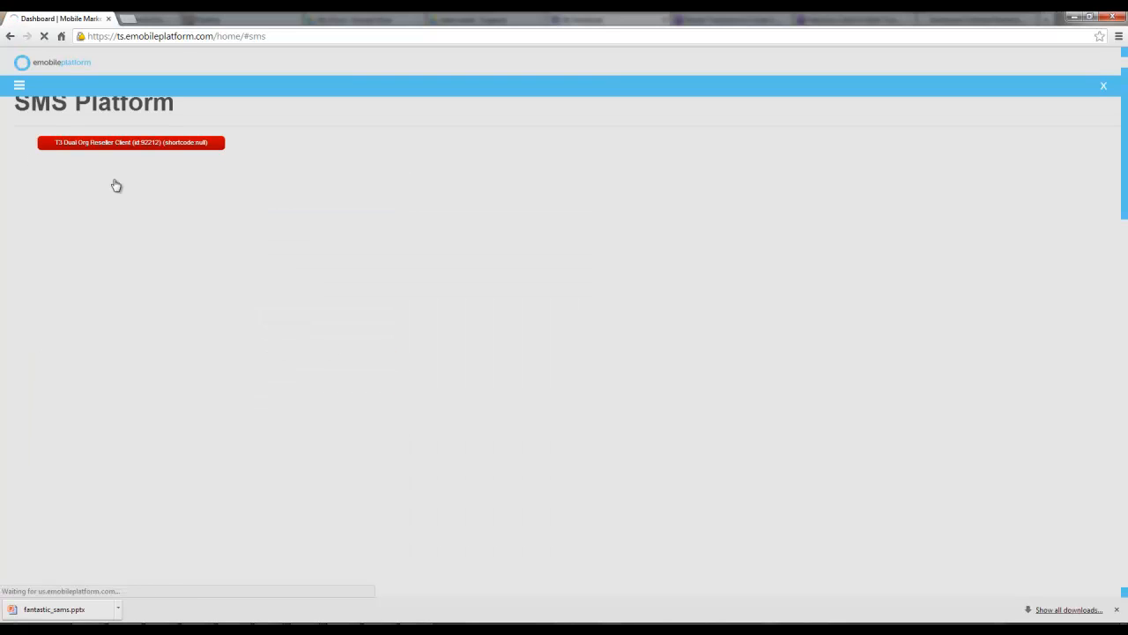
click(56, 184)
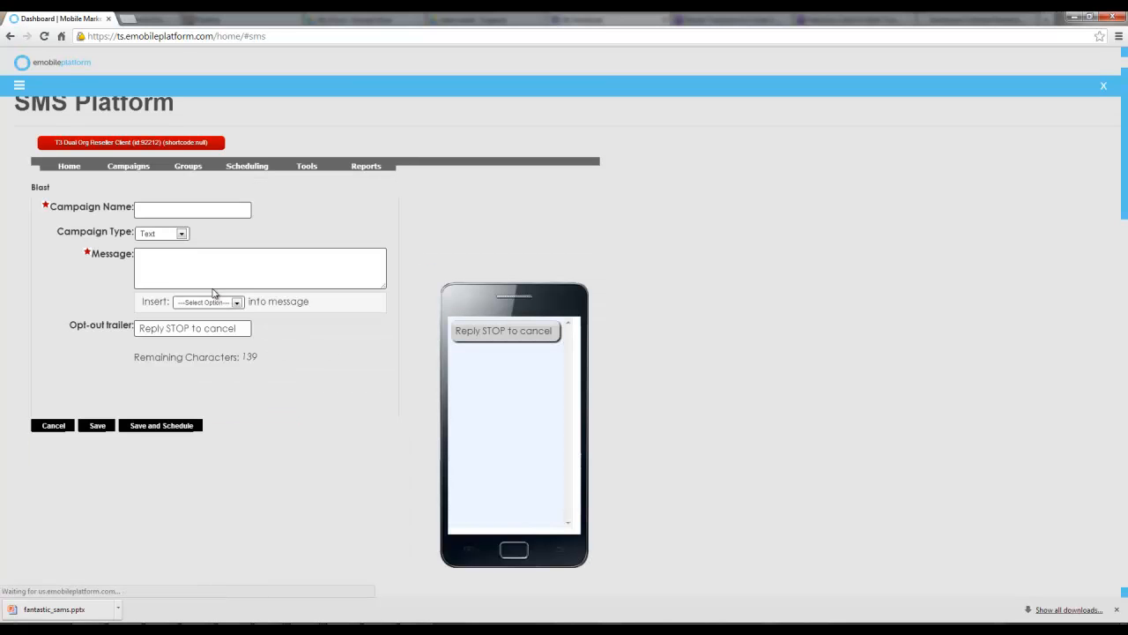
Enter fdsf as the blast's campaign name
click(178, 208)
text(fdsf)
key(Tab)
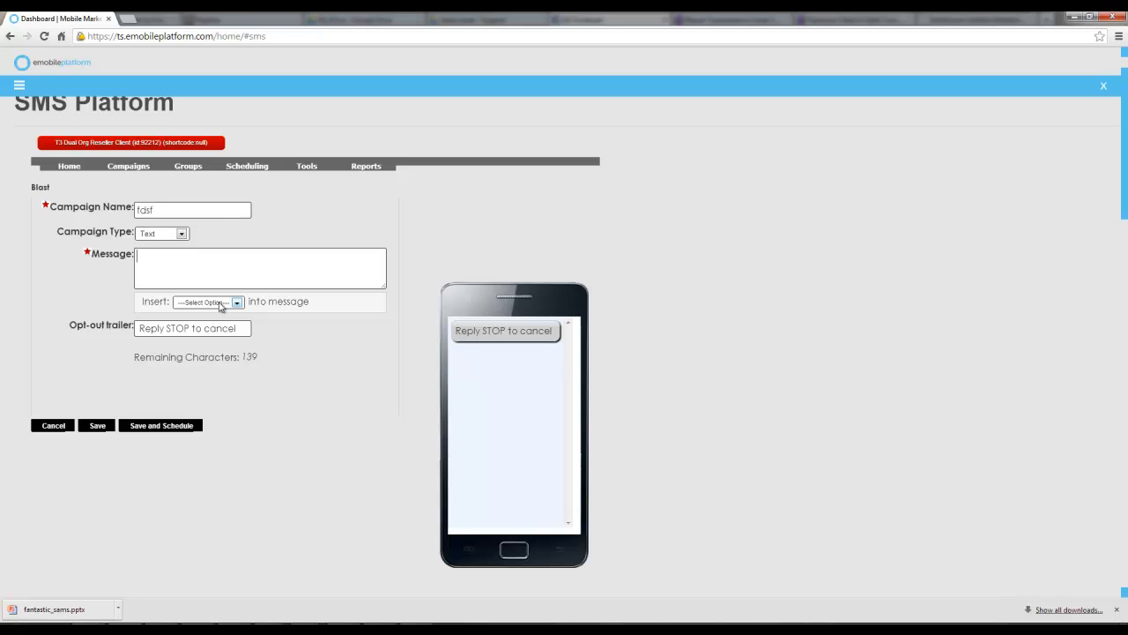
text(Compan)
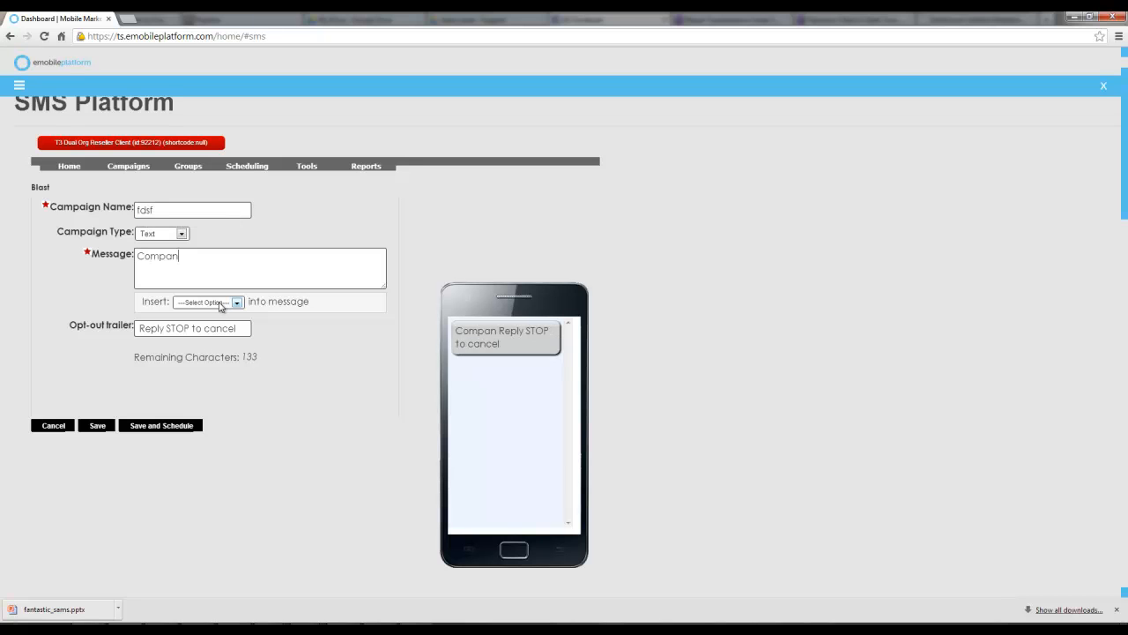
text(y Name)
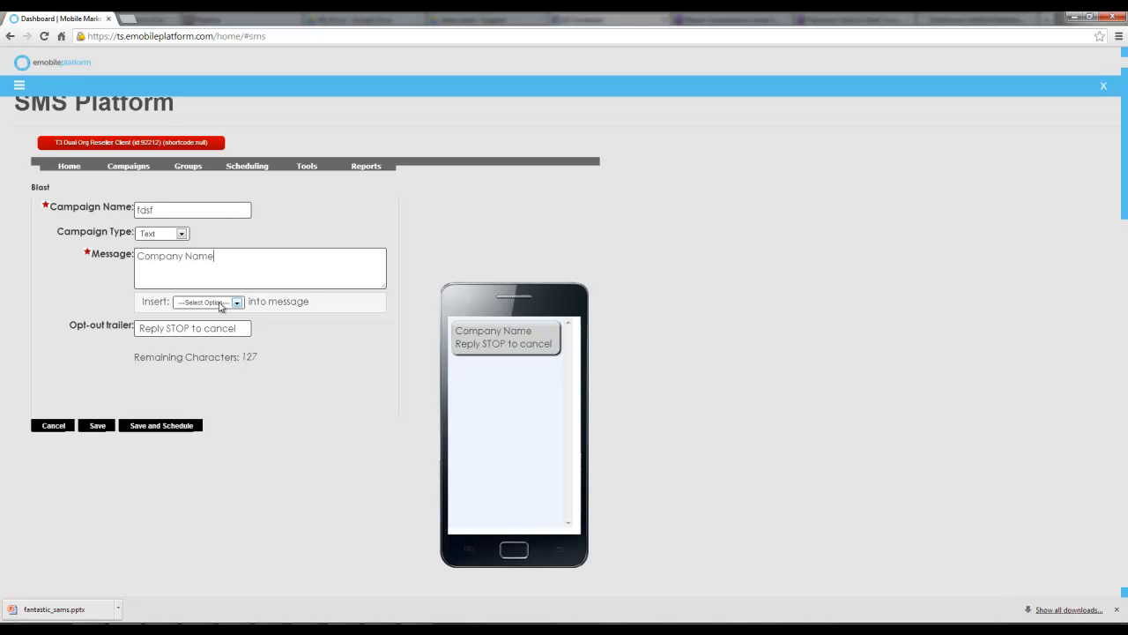
text(: offer, t)
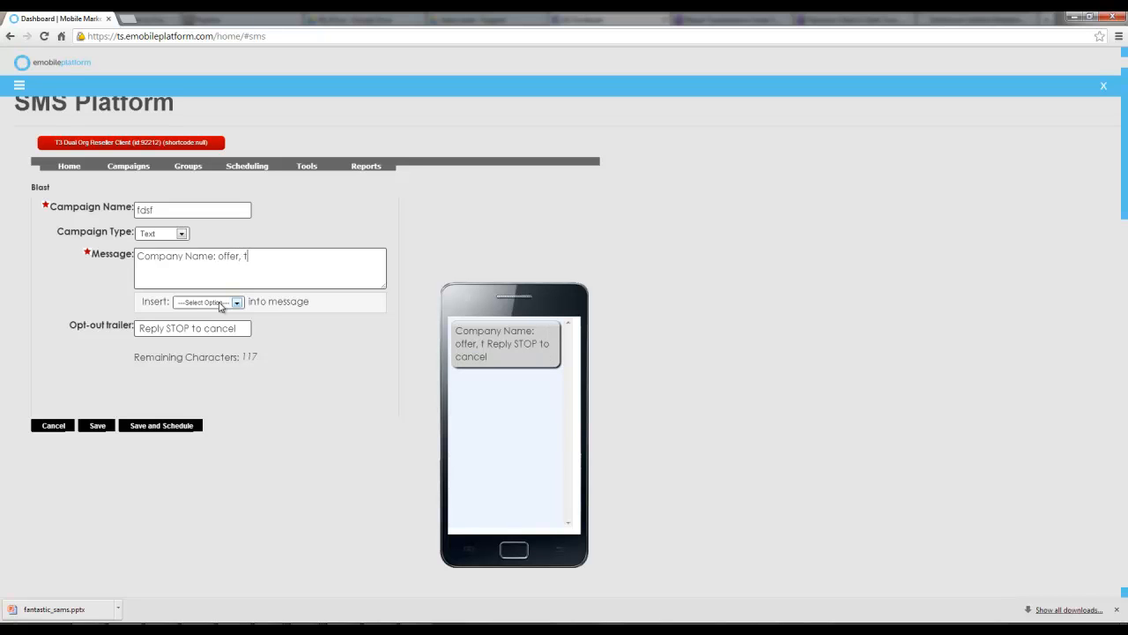
text(erms)
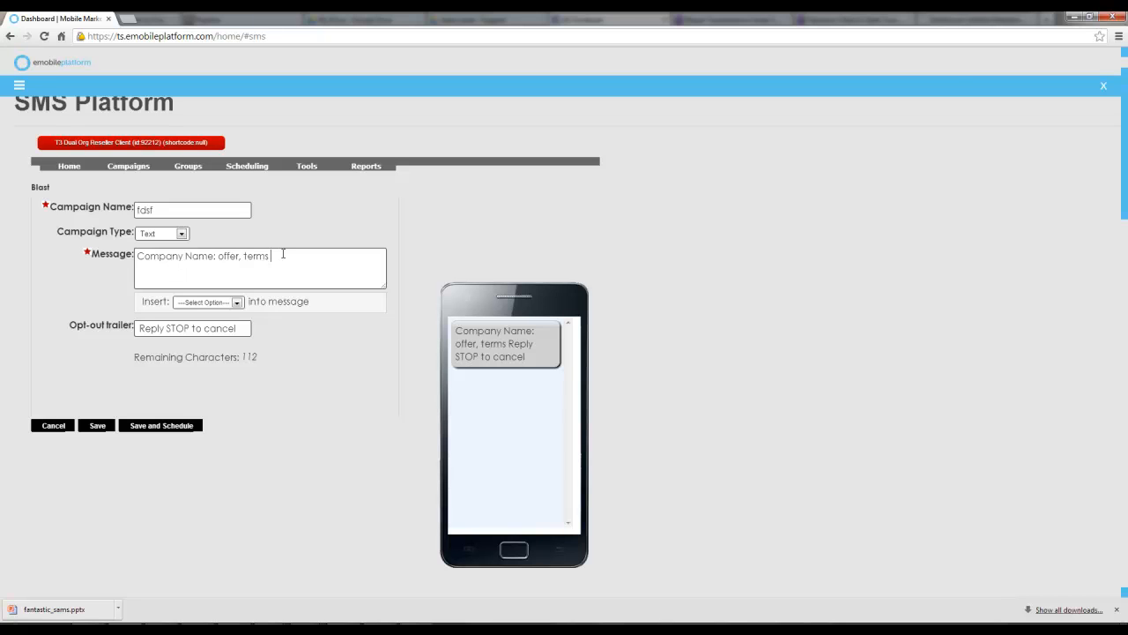
key(BackSpace)
key(BackSpace)
key(BackSpace)
key(BackSpace)
key(BackSpace)
key(BackSpace)
key(BackSpace)
text(, w)
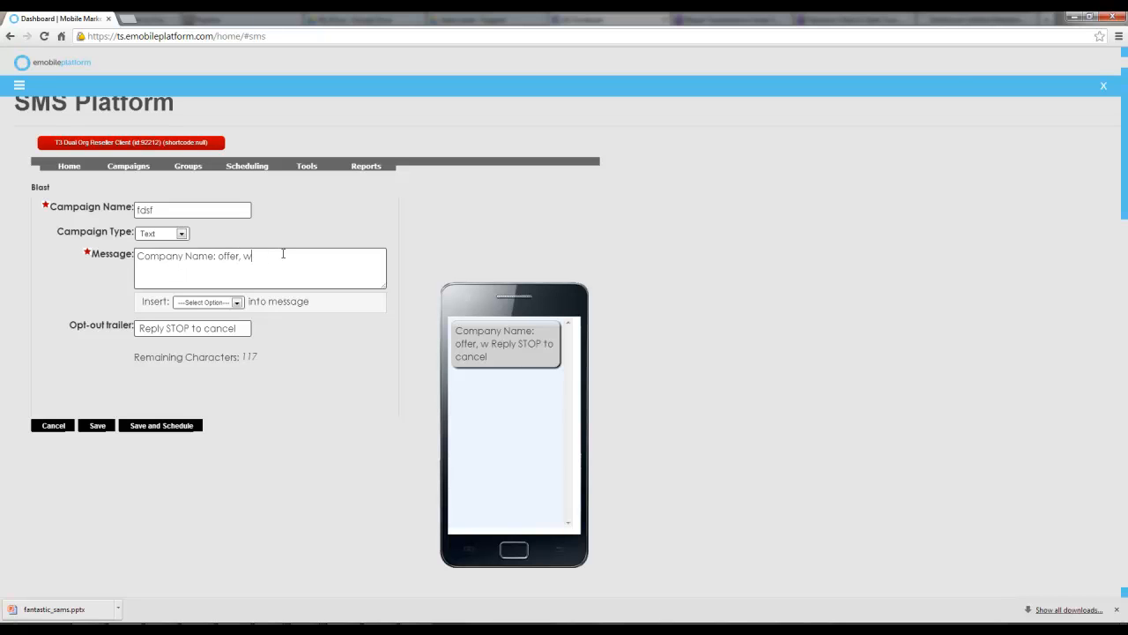
text(atch this video a)
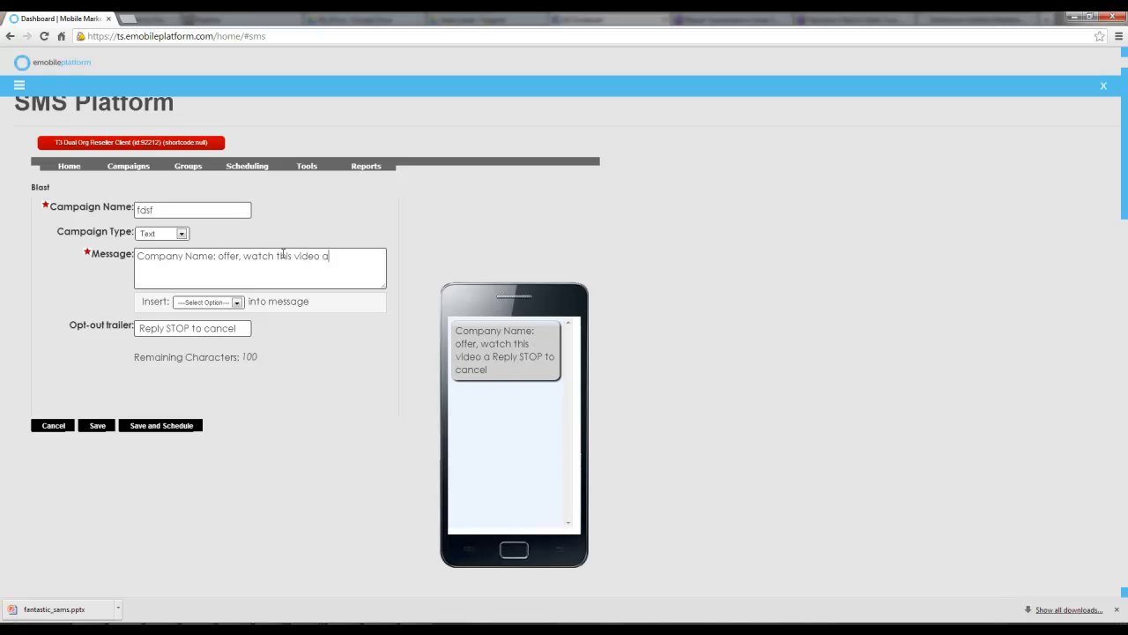
text(nd check out t)
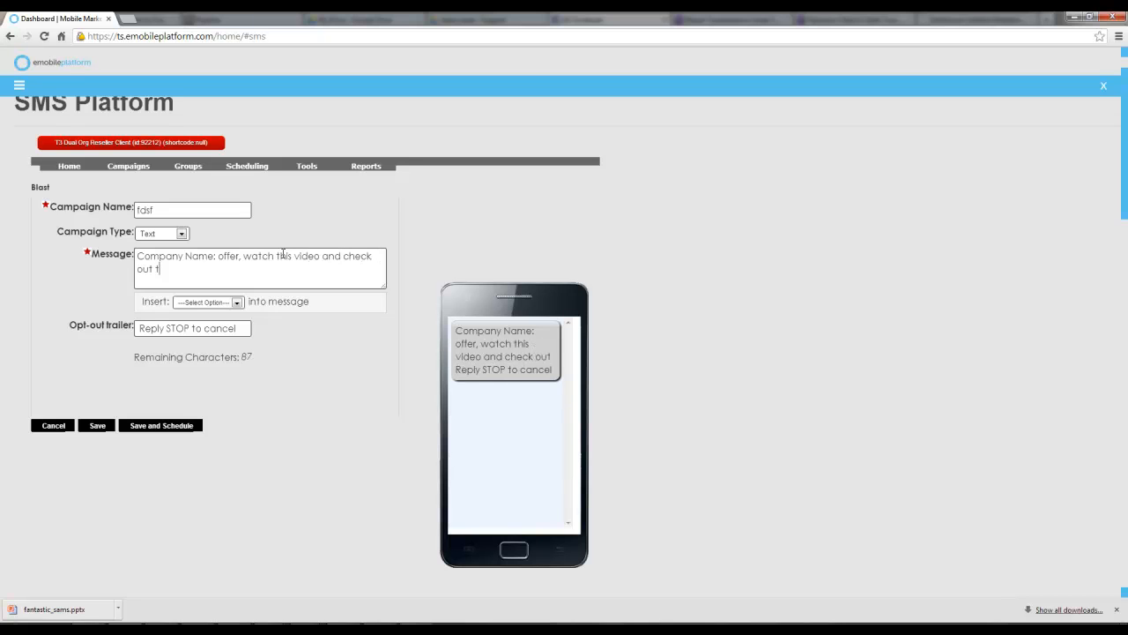
text(he pics, click her)
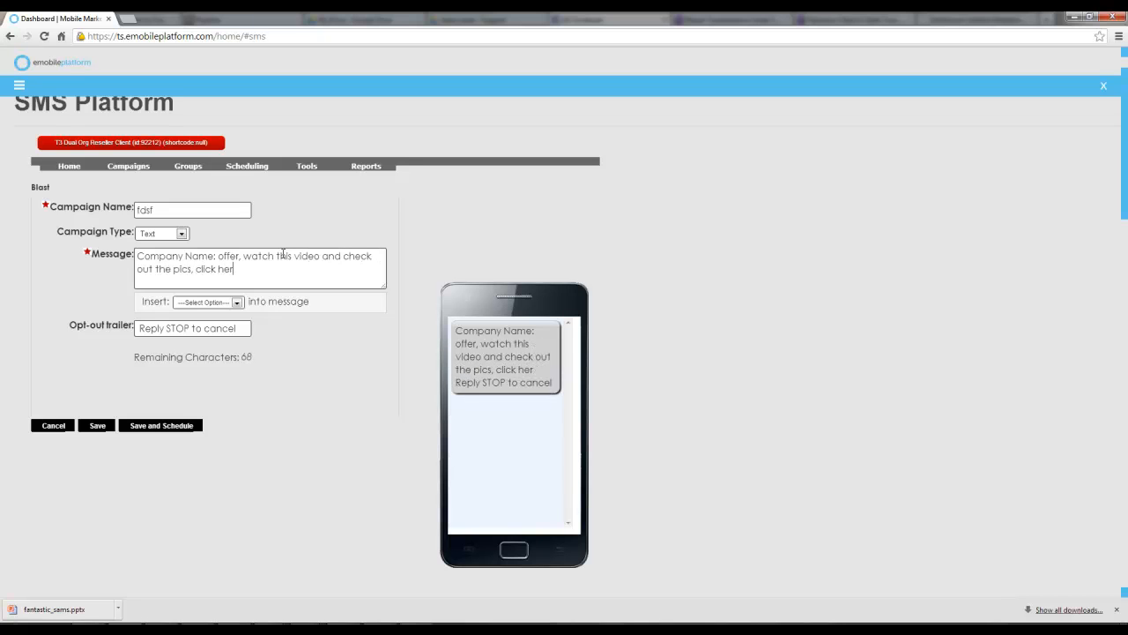
text(e http://bit.ly)
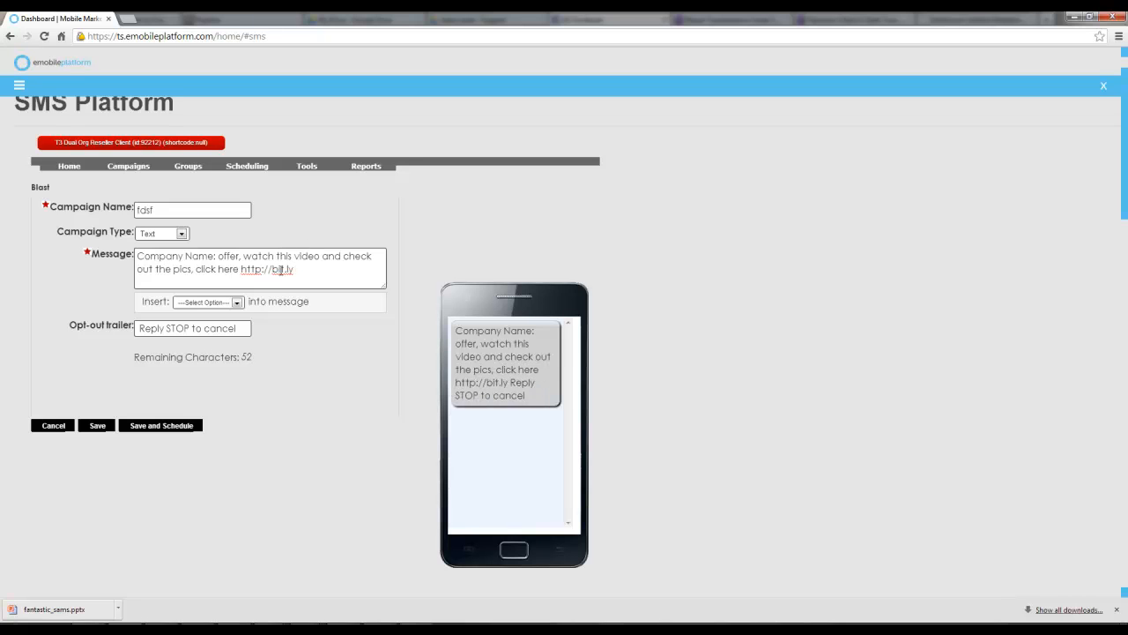
Change the opt-out trailer to "Reply STOP 2end"
drag(236, 328, 189, 328)
text(2end)
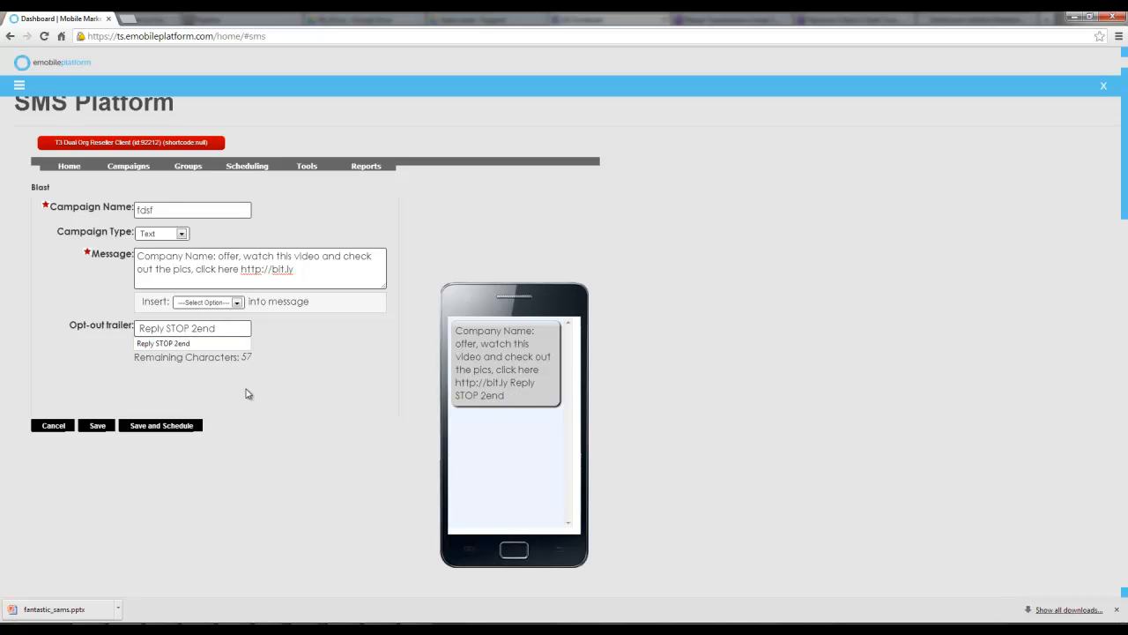
click(277, 341)
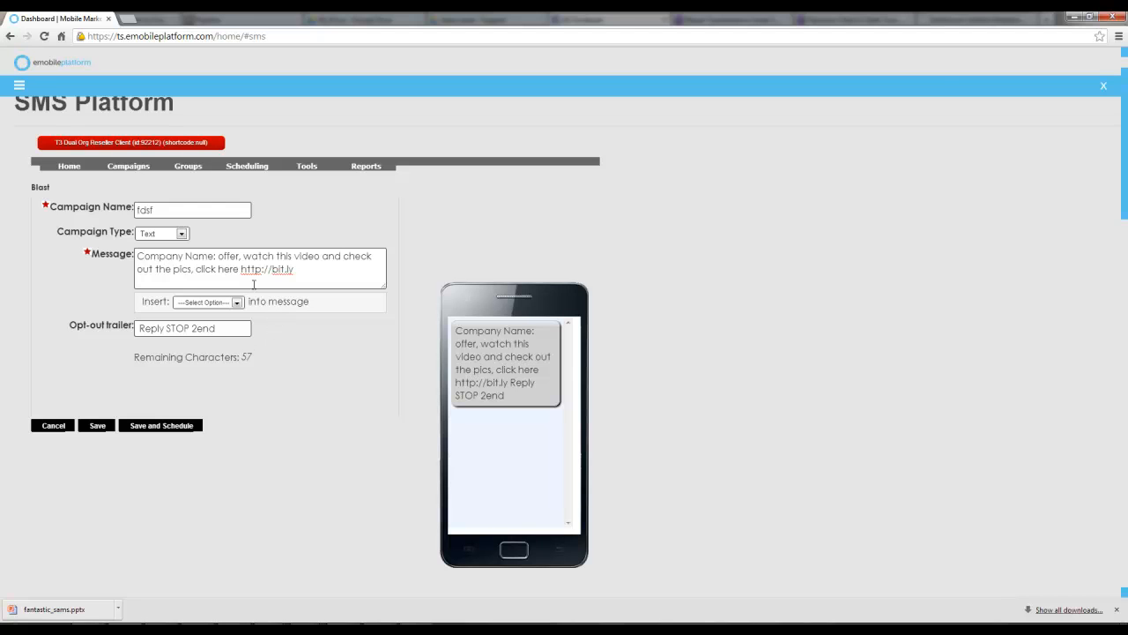
Save and schedule the blast to deliver on 02/21/2014 at 1:53 PM Mountain time
click(155, 428)
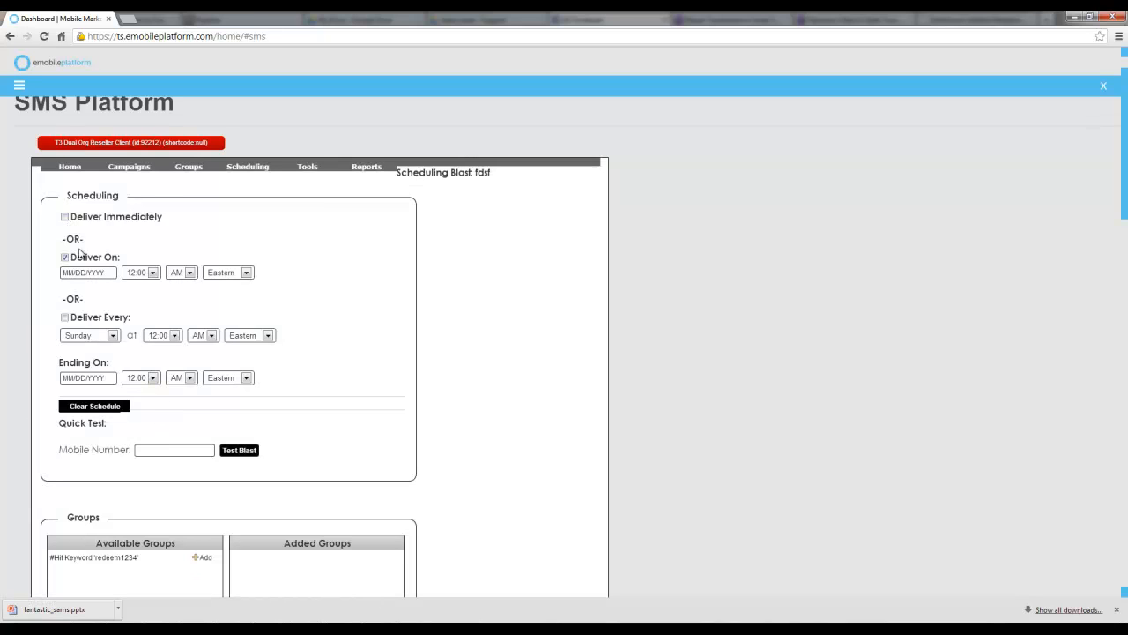
click(88, 274)
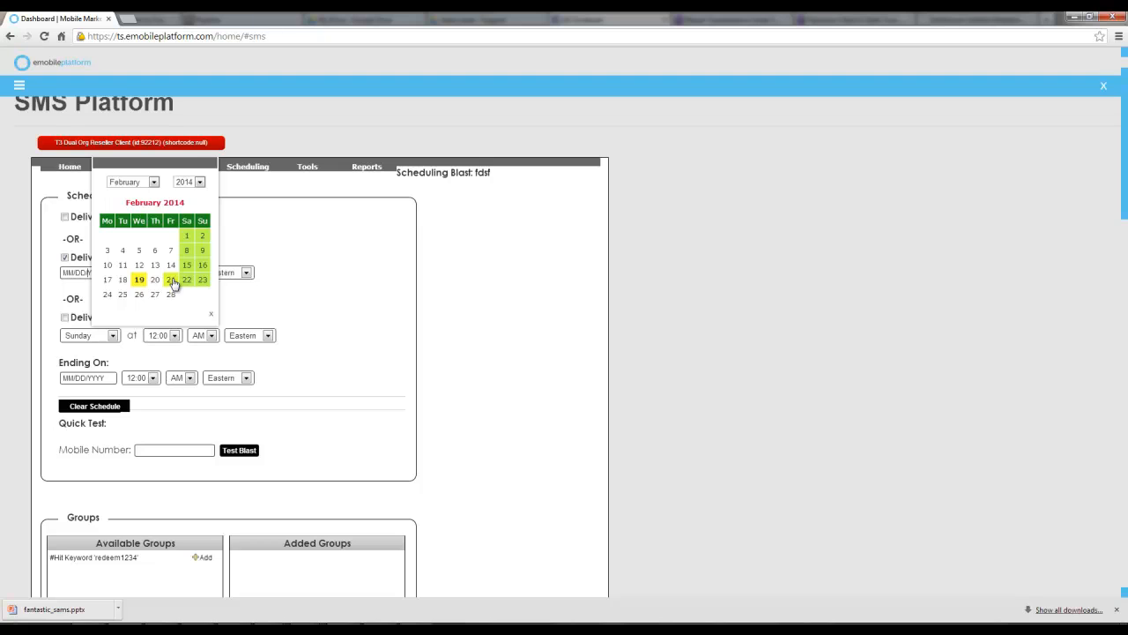
click(173, 280)
click(147, 277)
scroll(136, 415, down, 5)
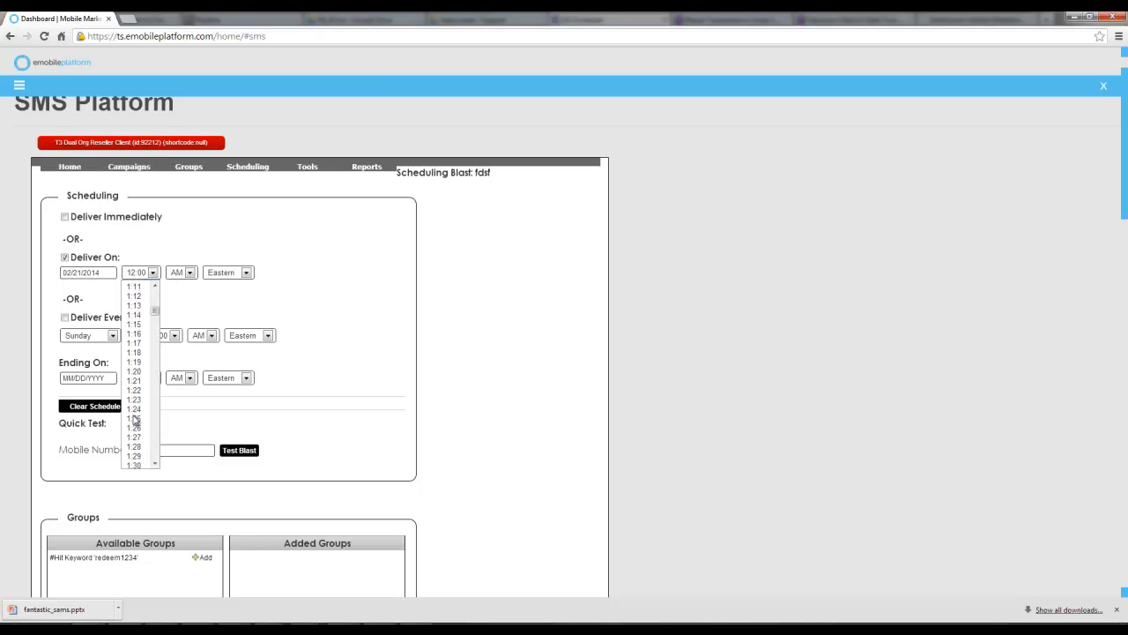
click(141, 411)
click(188, 272)
click(181, 296)
click(231, 273)
click(228, 304)
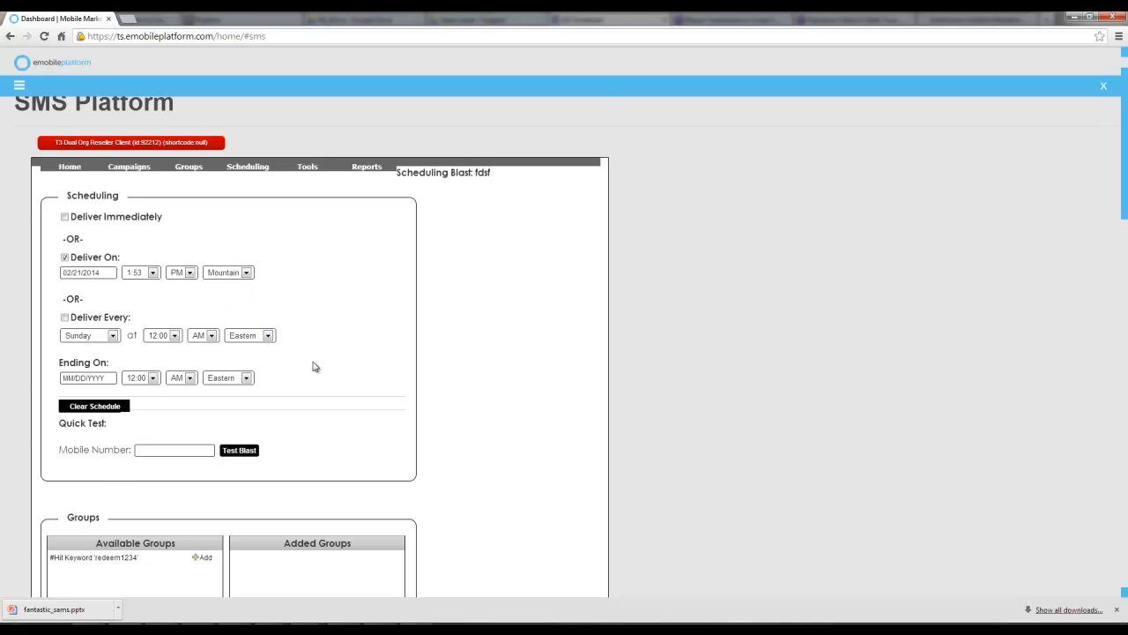
Add the #Hit Keyword 'redeem1234' group to the blast's recipients
scroll(313, 367, down, 2)
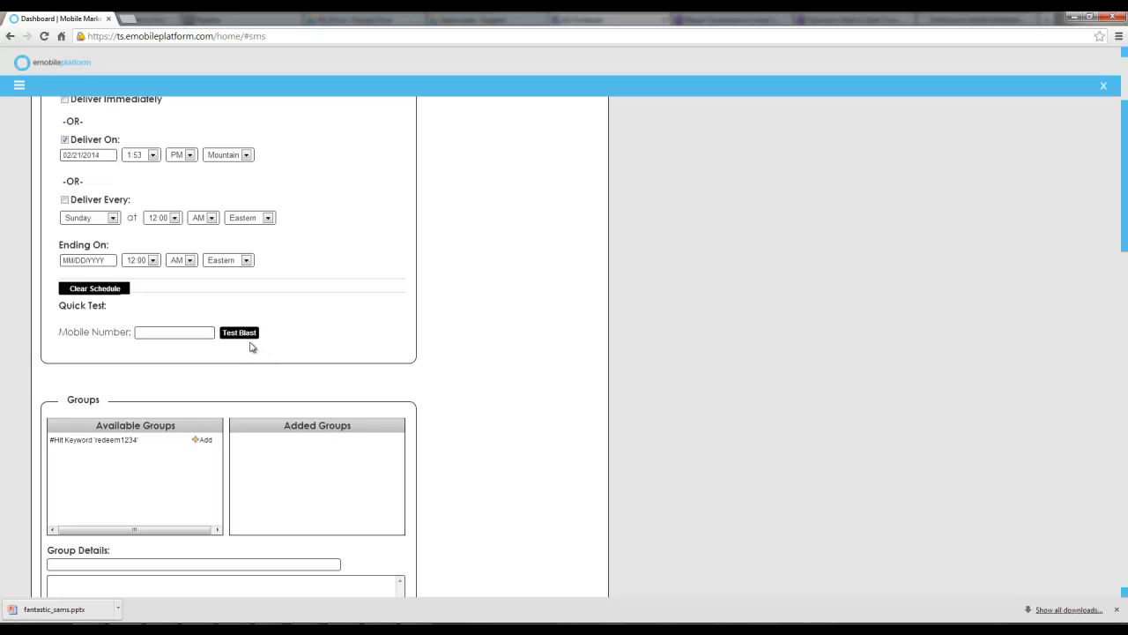
scroll(261, 347, down, 1)
scroll(261, 348, down, 2)
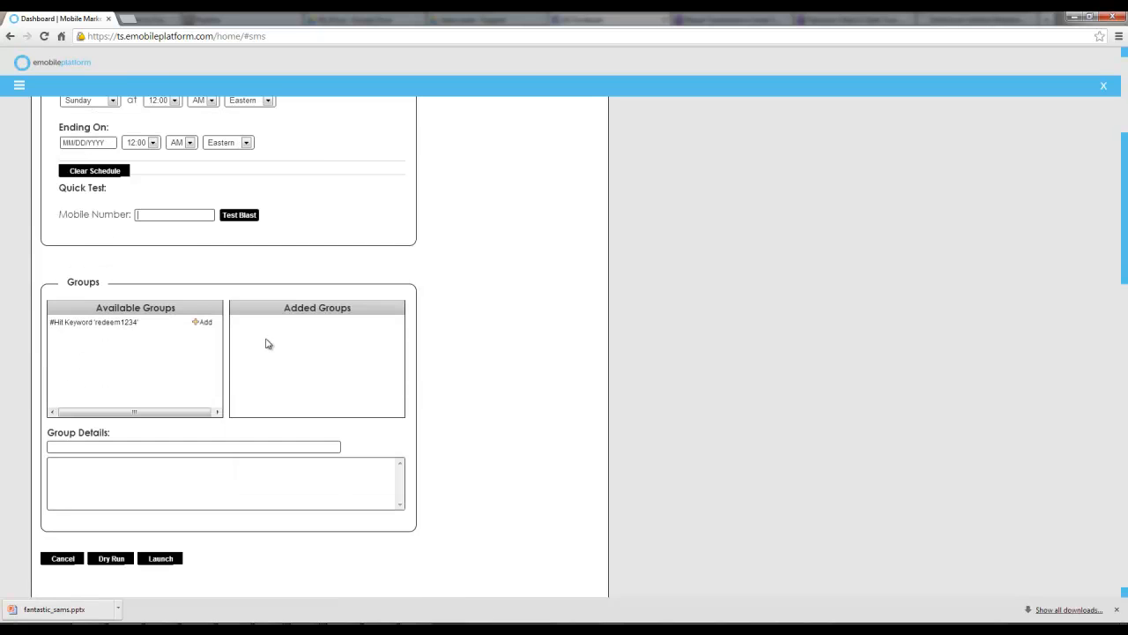
click(203, 323)
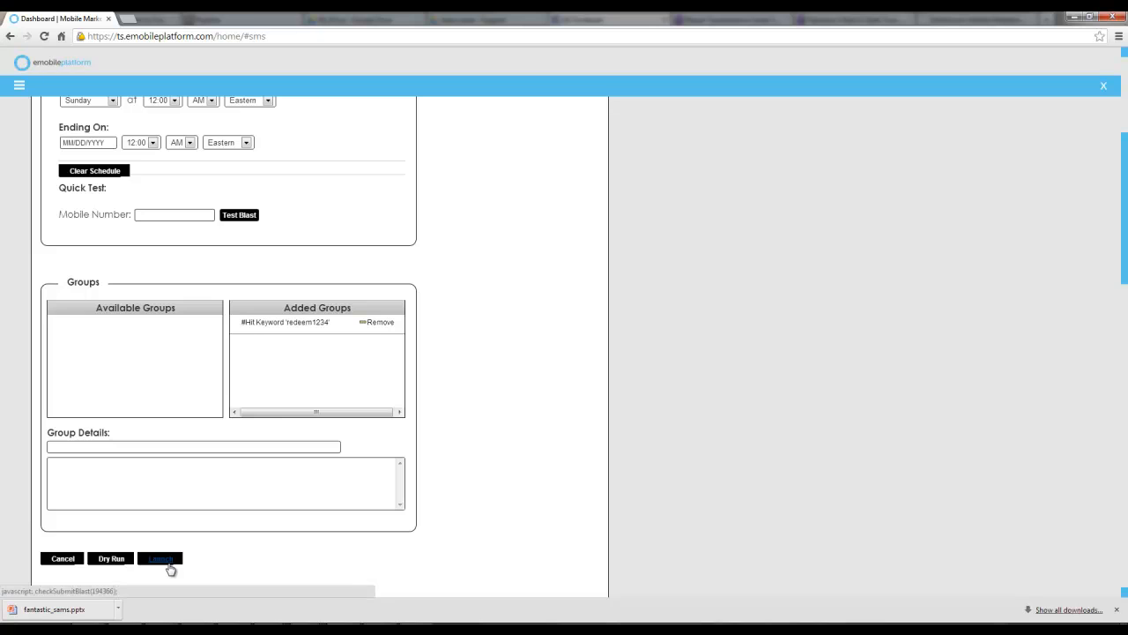
Start a new Keyword campaign named "store location 1" with the campaign keyword "location1"
scroll(300, 405, up, 3)
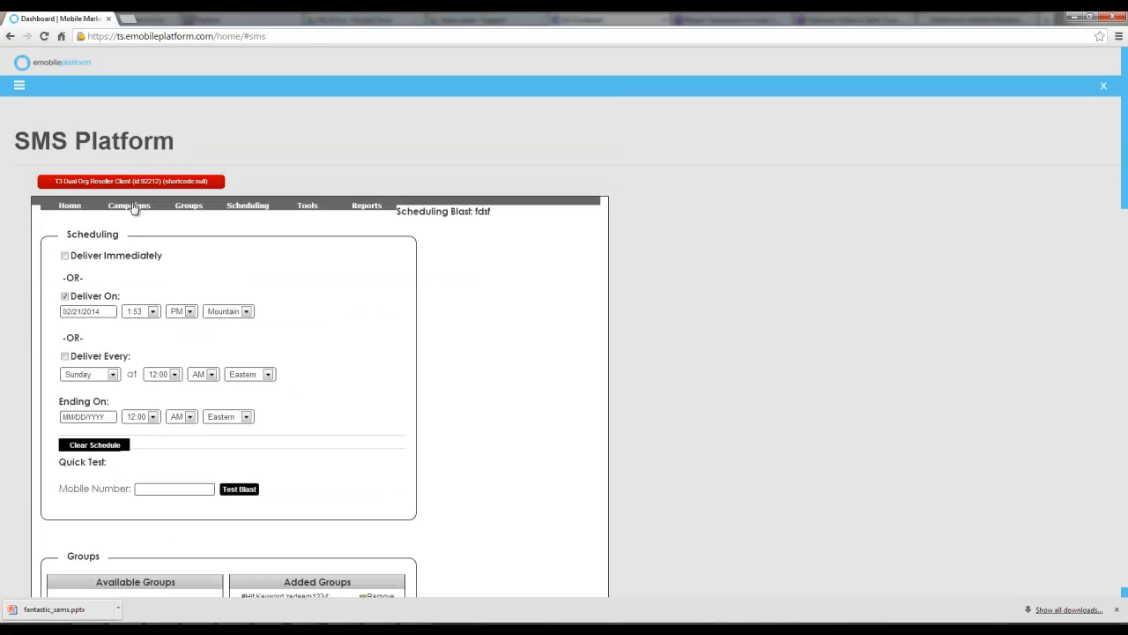
mouse_move(133, 208)
click(129, 252)
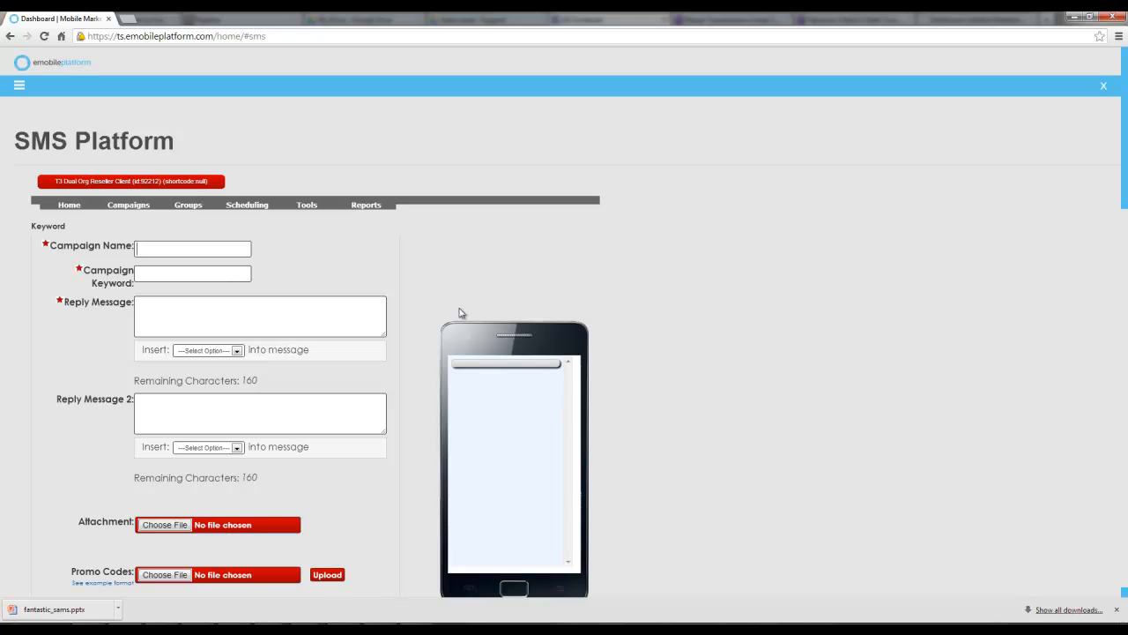
text(store location)
text( 1)
text(location)
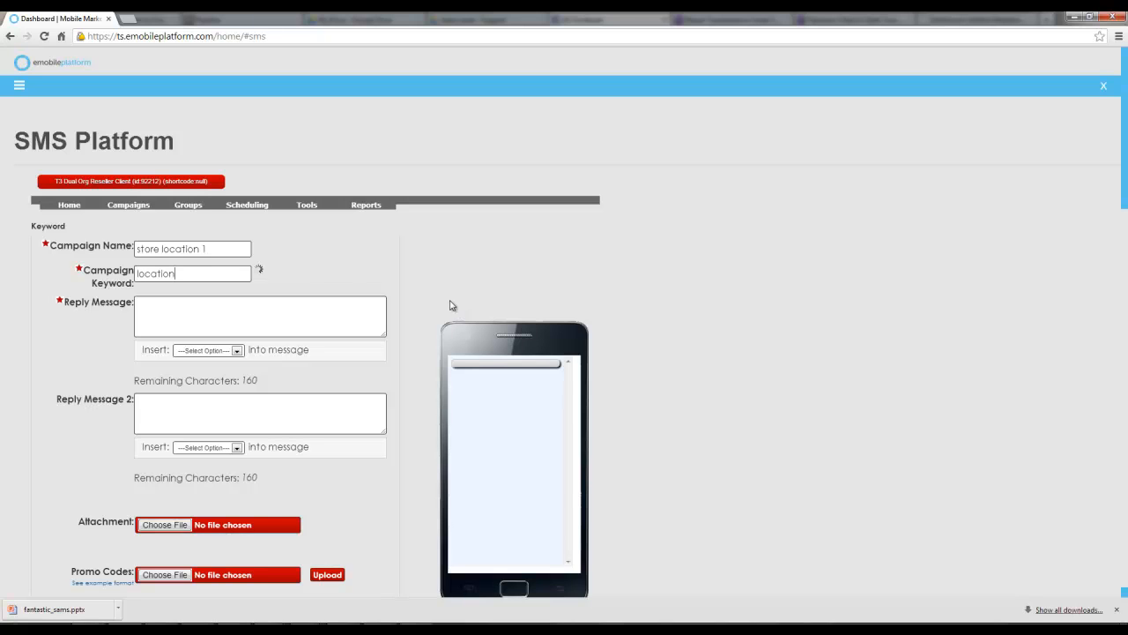
text(1)
Enter the reply message "Company Name; offer, or details"
click(218, 304)
text(Company Name; of)
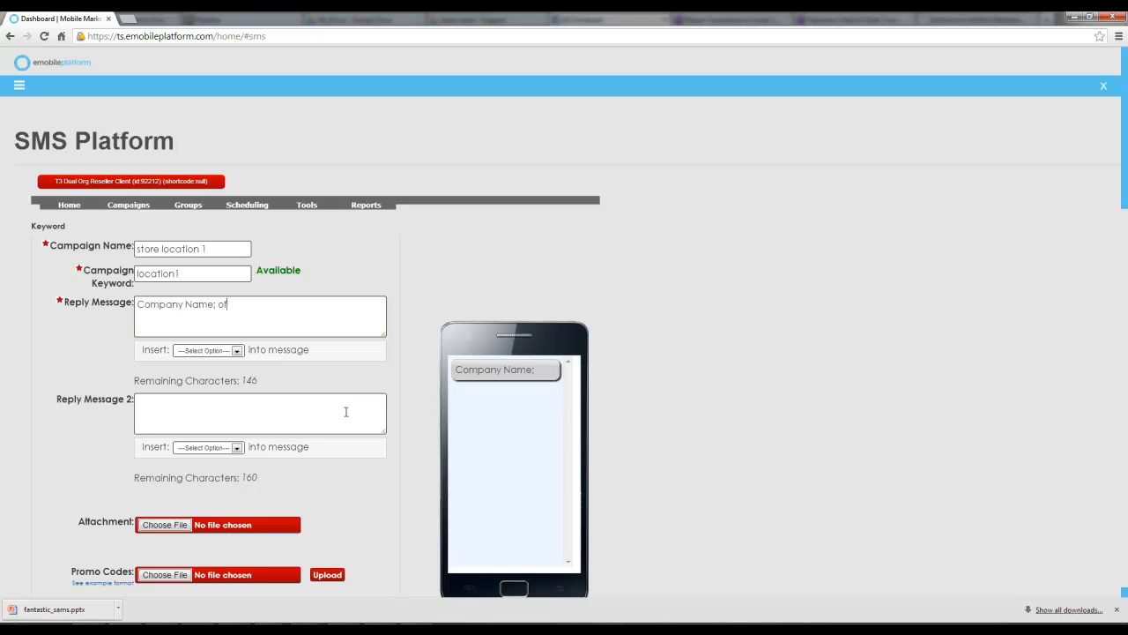
text(fer, or details)
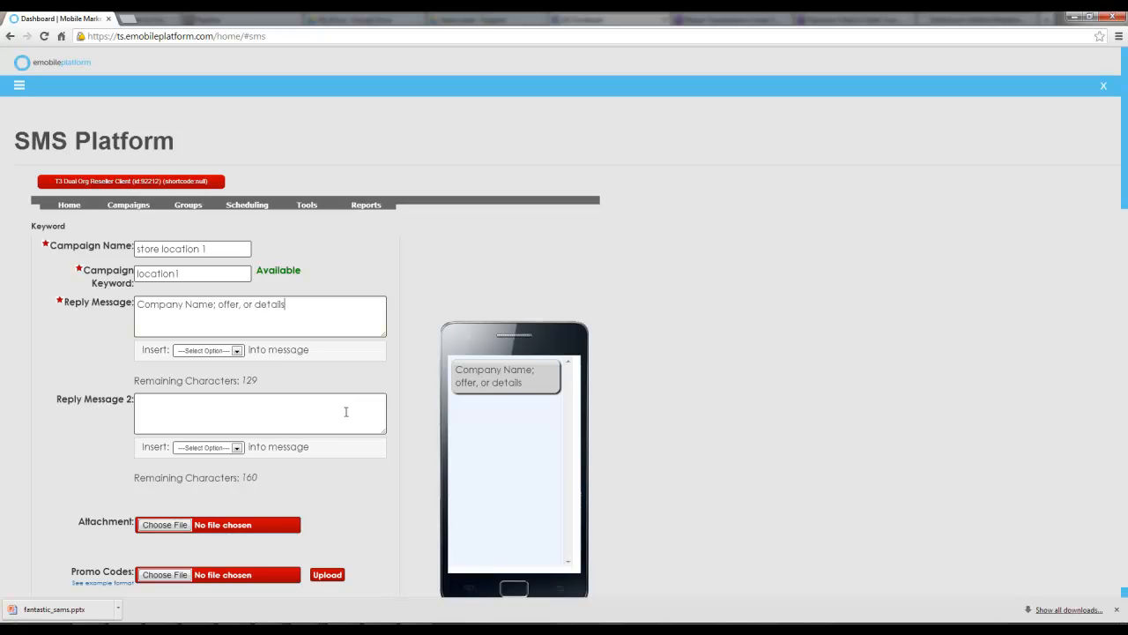
click(346, 412)
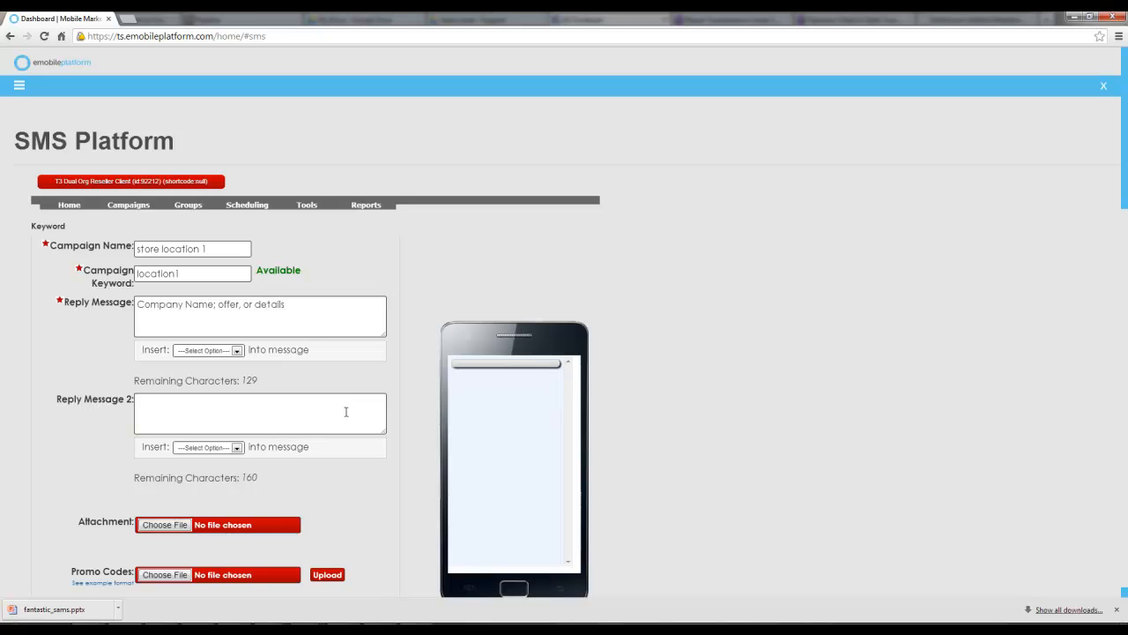
text(while you are)
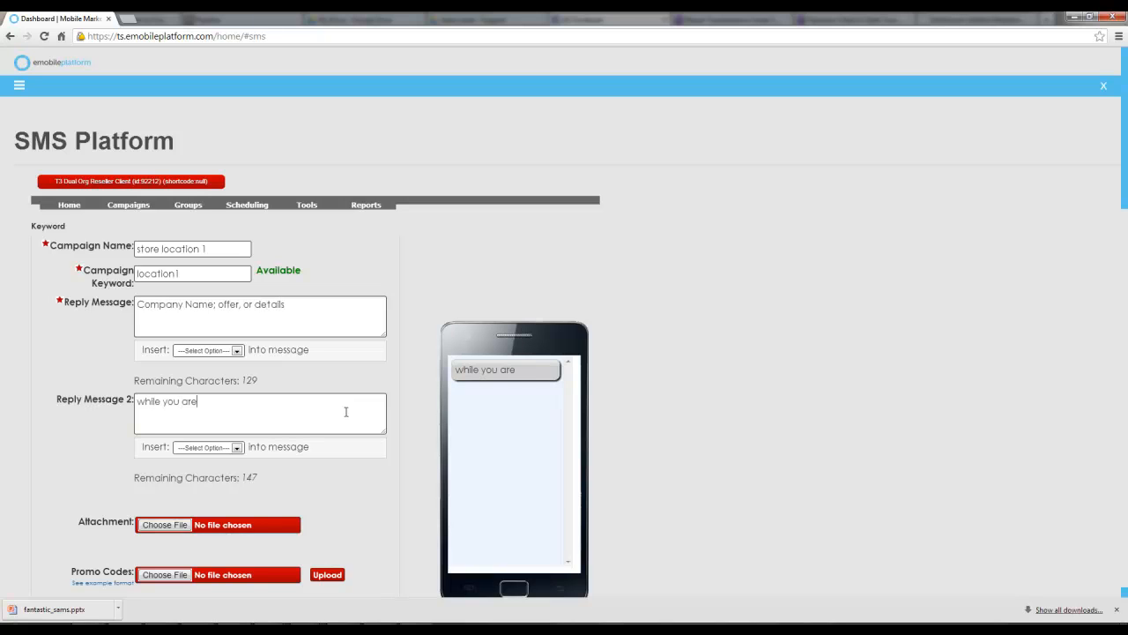
text( here, check in)
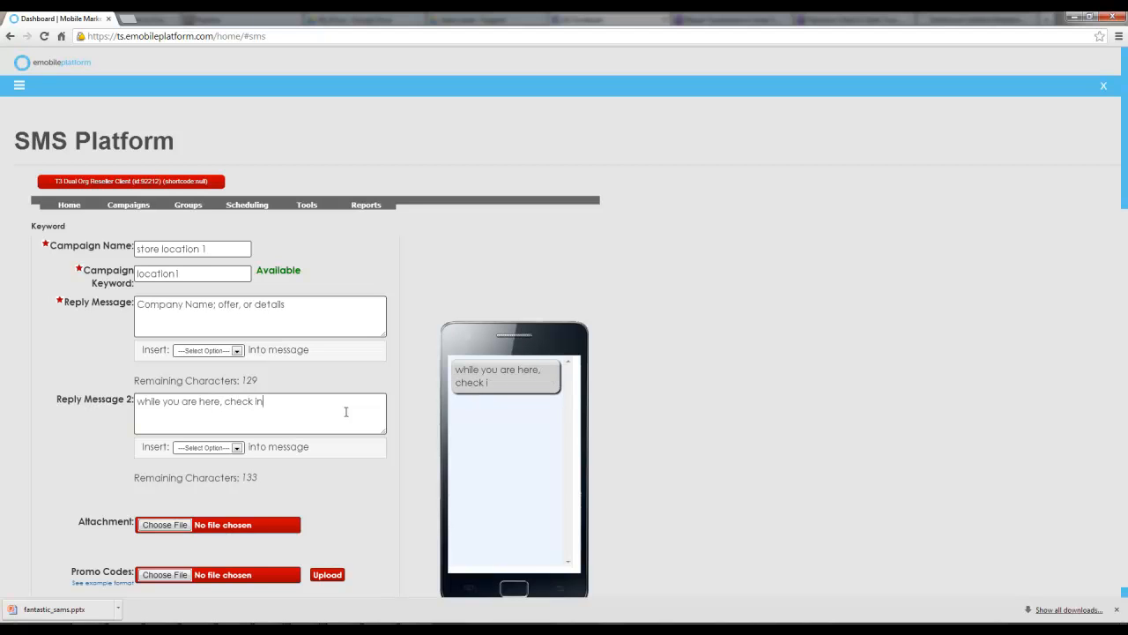
text( focebook ht)
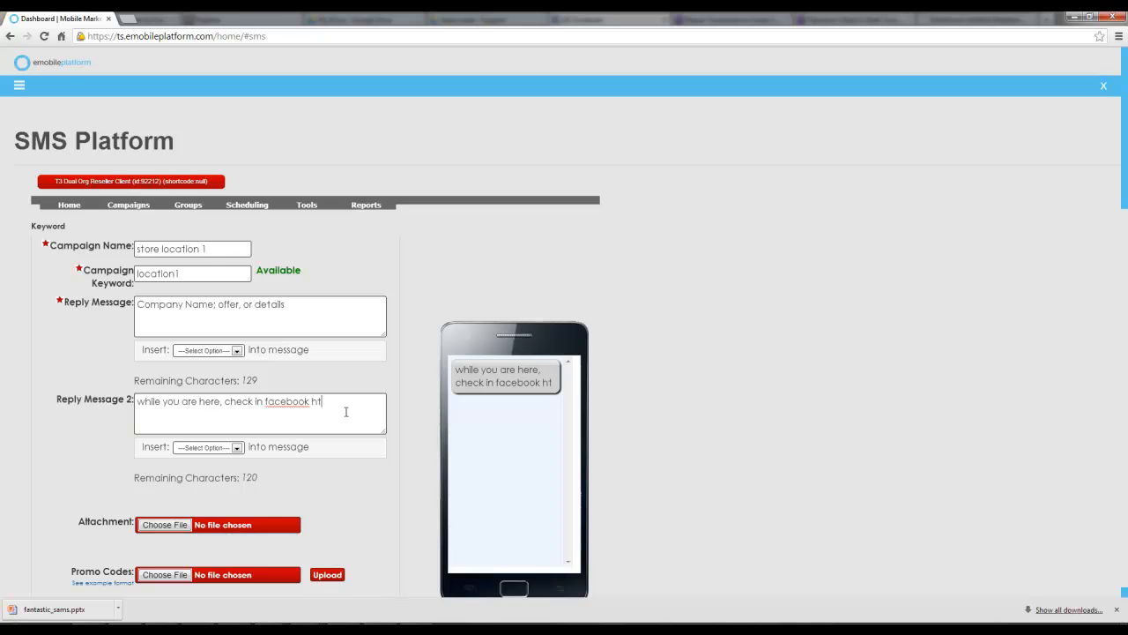
text(tp://bit.ly)
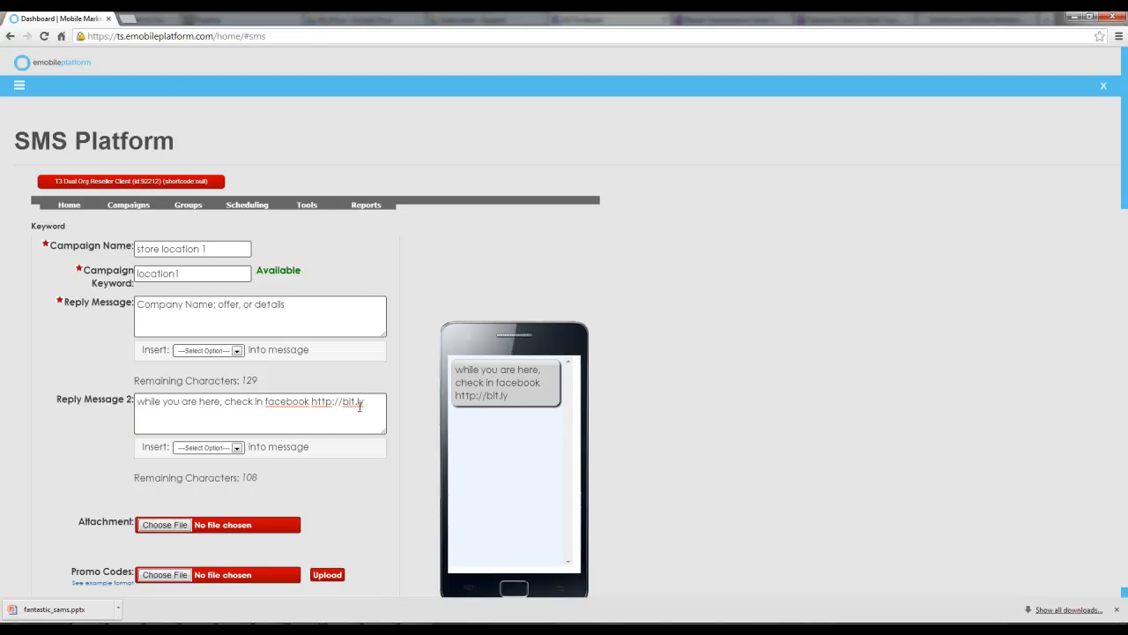
Expand the advanced features and enable the Do not allow repeat hits option
scroll(353, 409, down, 1)
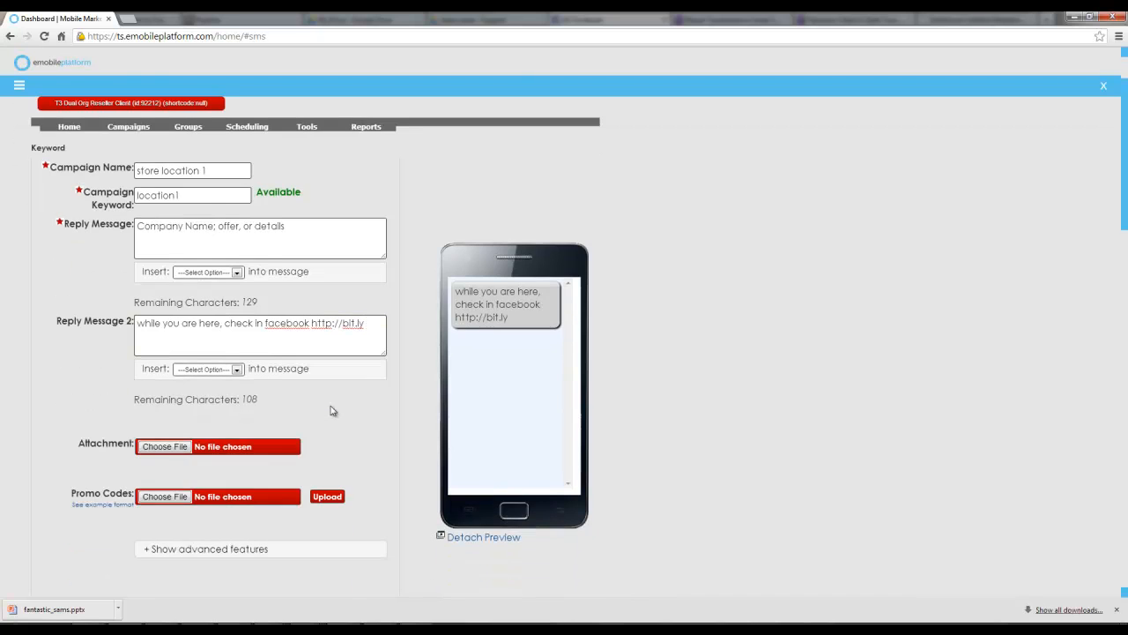
scroll(331, 411, down, 1)
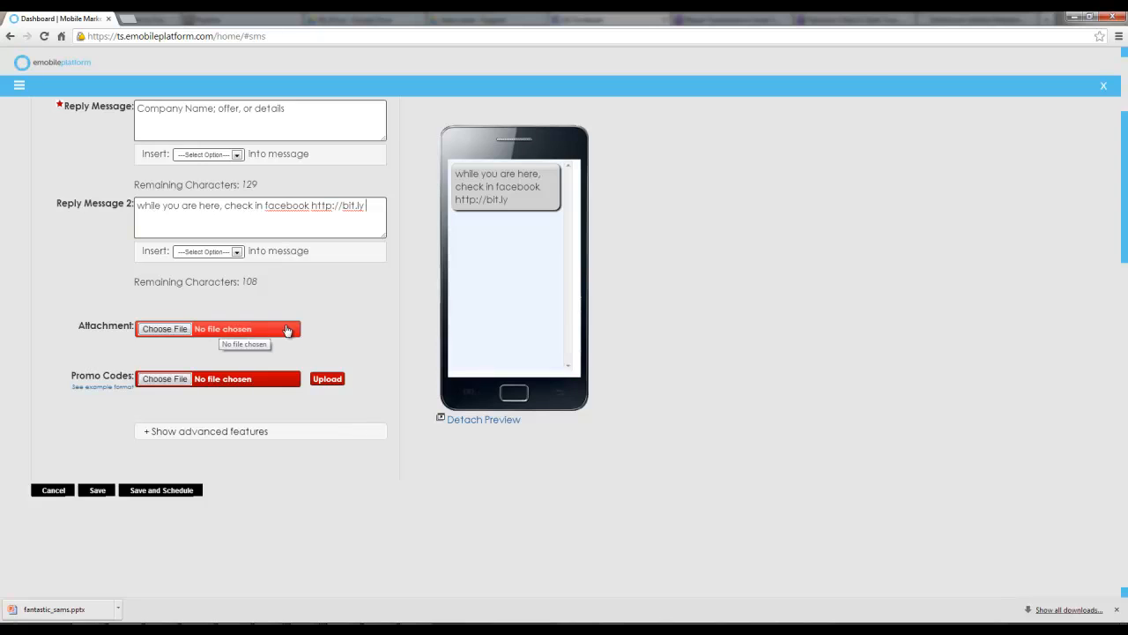
scroll(267, 333, up, 1)
click(295, 240)
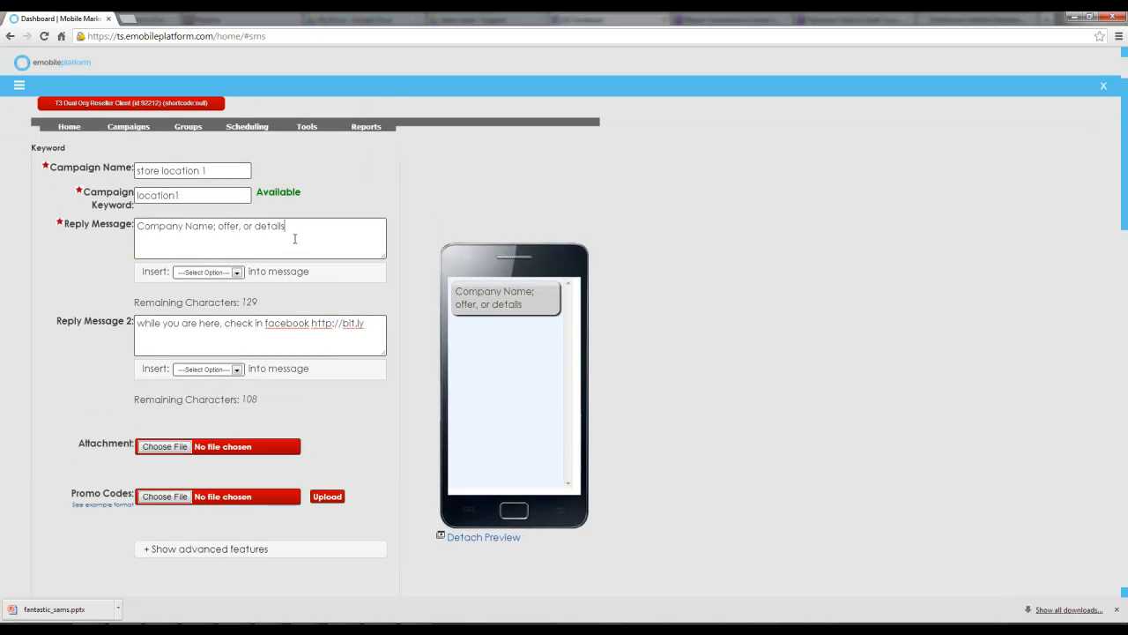
scroll(276, 369, down, 2)
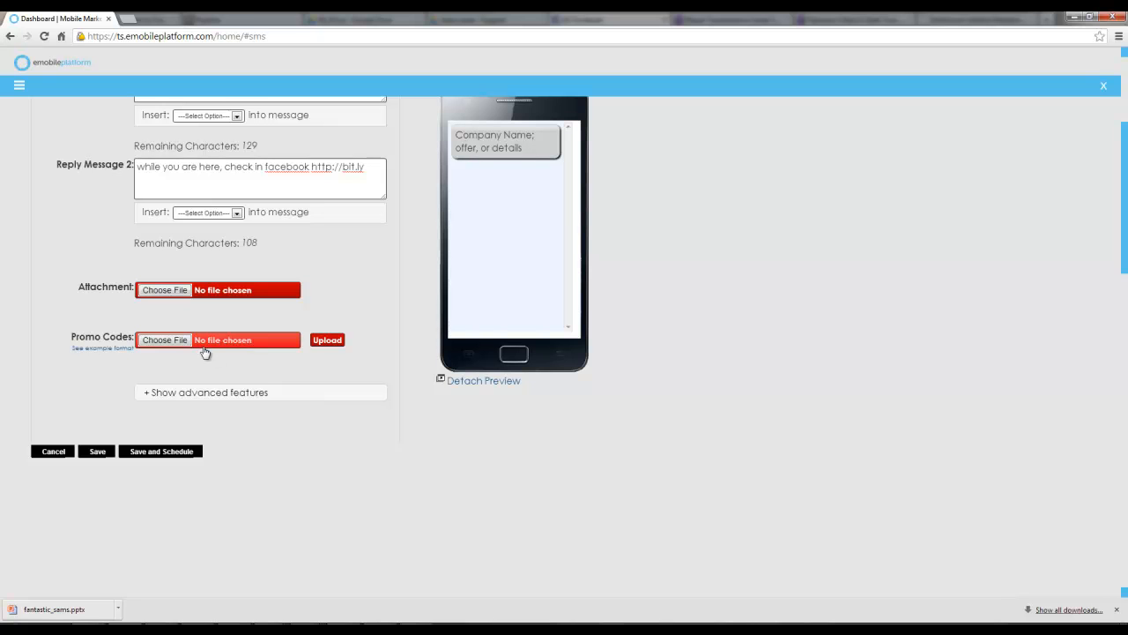
click(244, 395)
scroll(244, 397, down, 4)
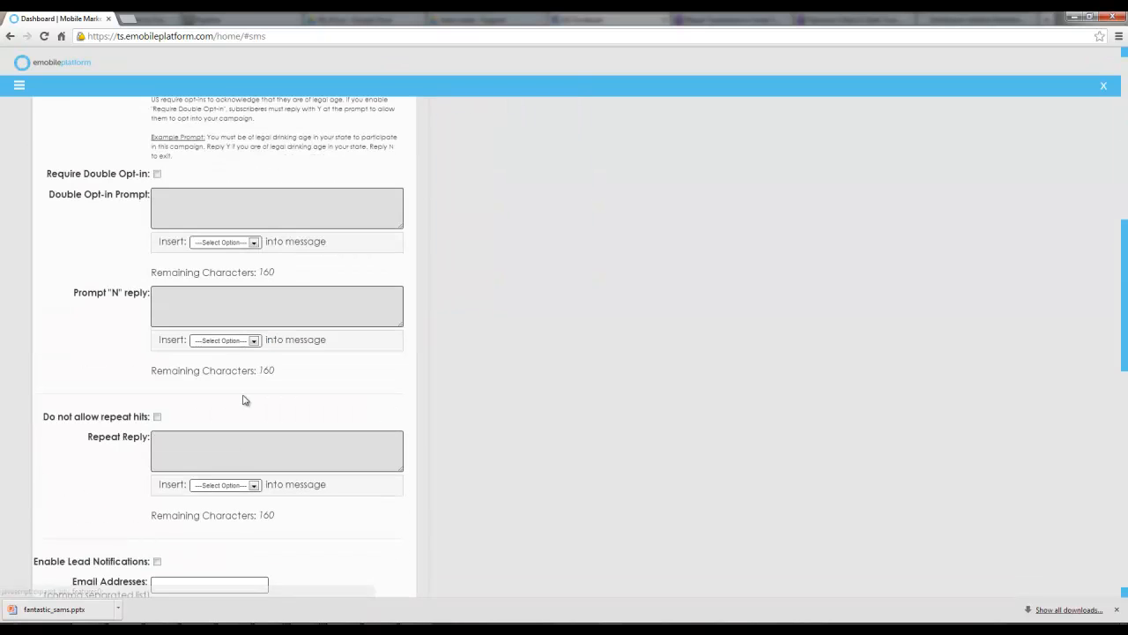
scroll(183, 186, down, 1)
scroll(182, 186, down, 1)
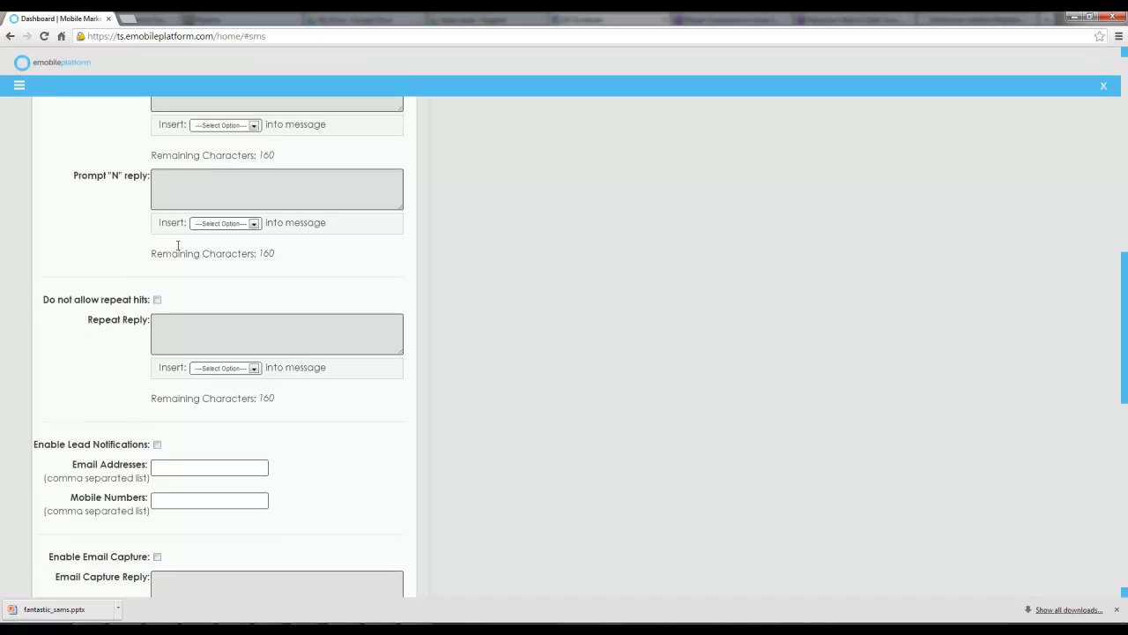
click(158, 301)
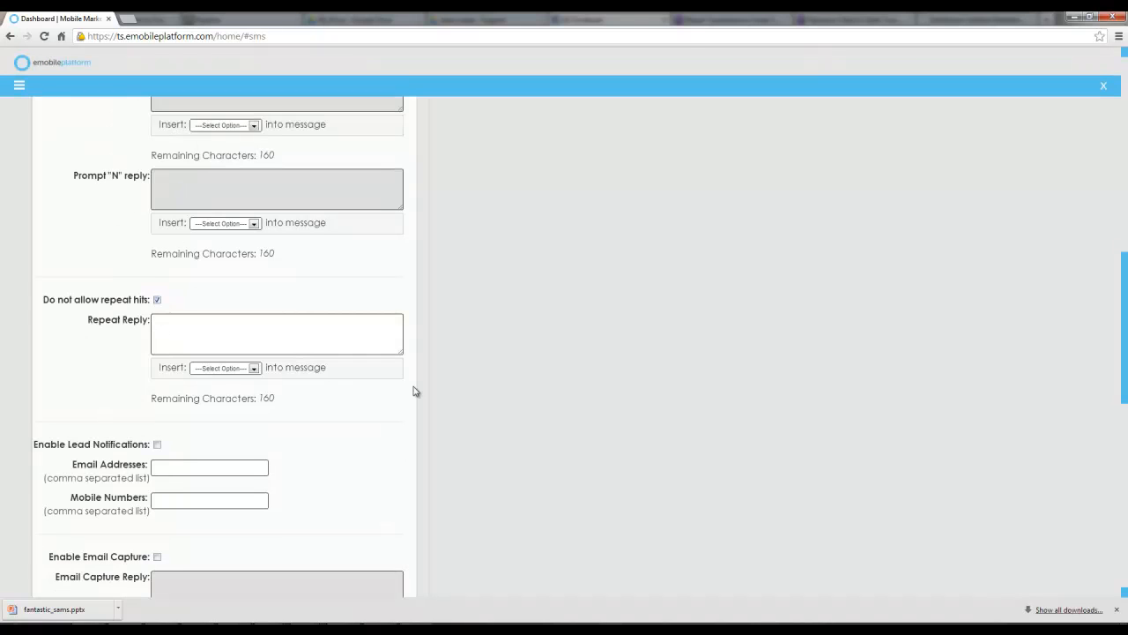
Enter the repeat reply "Hey punk. you already requested this coupon or whatever"
text(Hey punk.  you already requested this co)
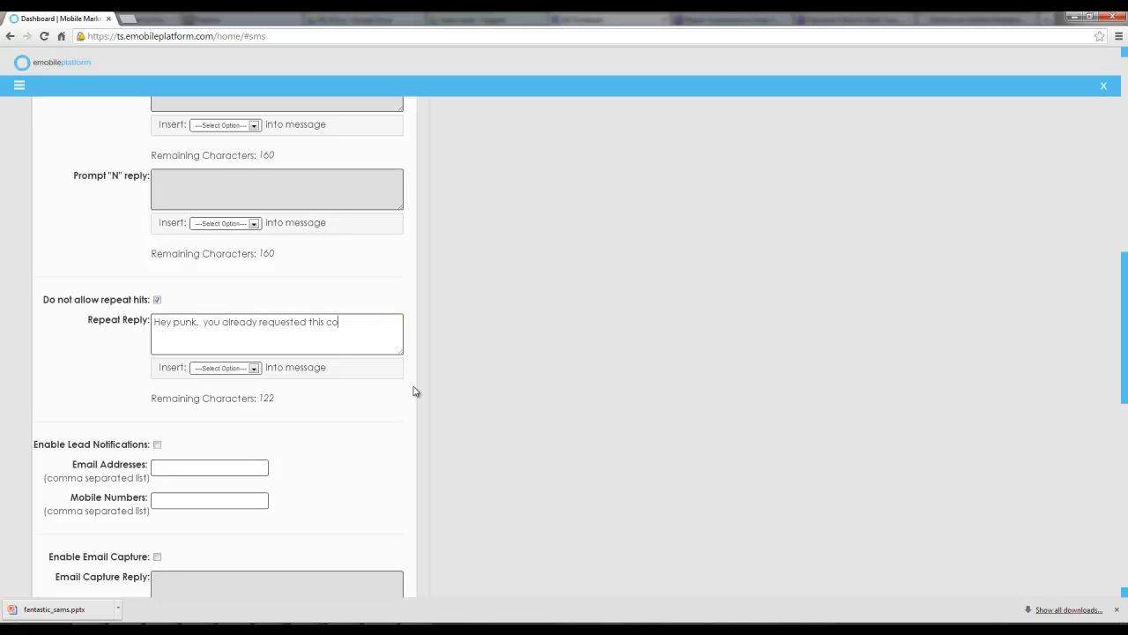
text(upon or whatever)
Enable lead notifications and look over the remaining lead, email capture and comment options
scroll(299, 346, down, 2)
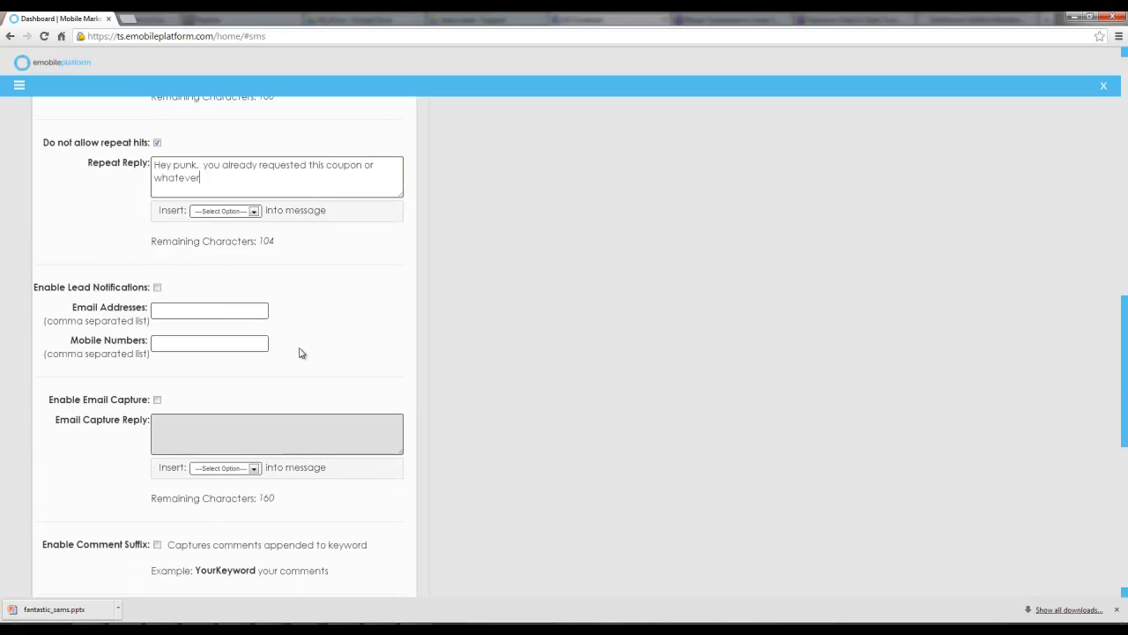
click(157, 287)
click(188, 312)
click(188, 337)
scroll(238, 374, down, 2)
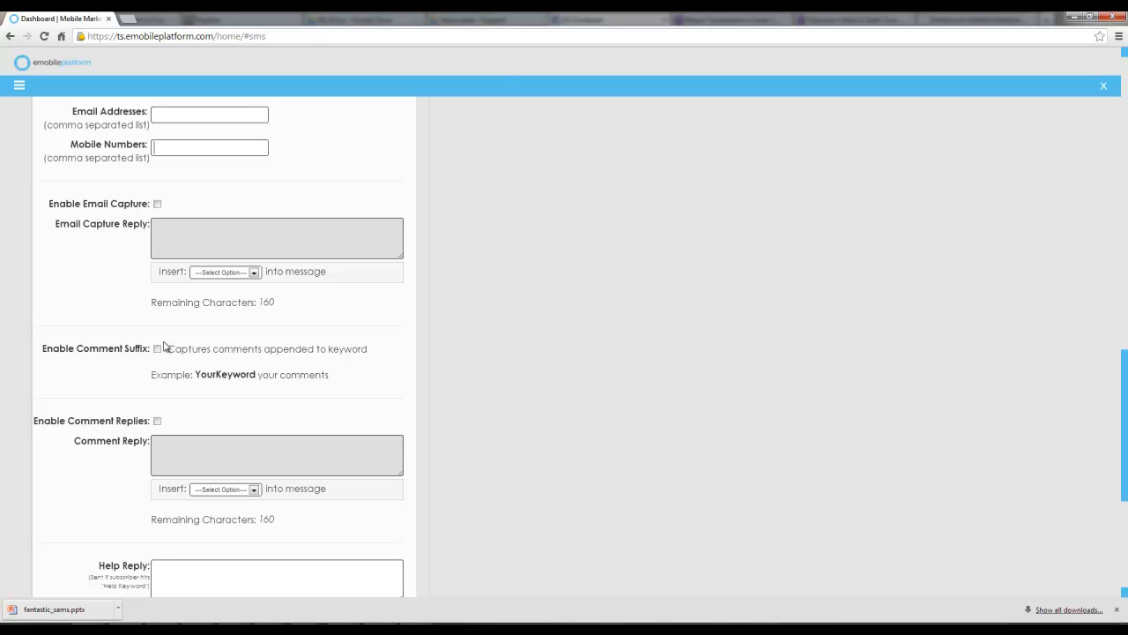
scroll(167, 347, down, 2)
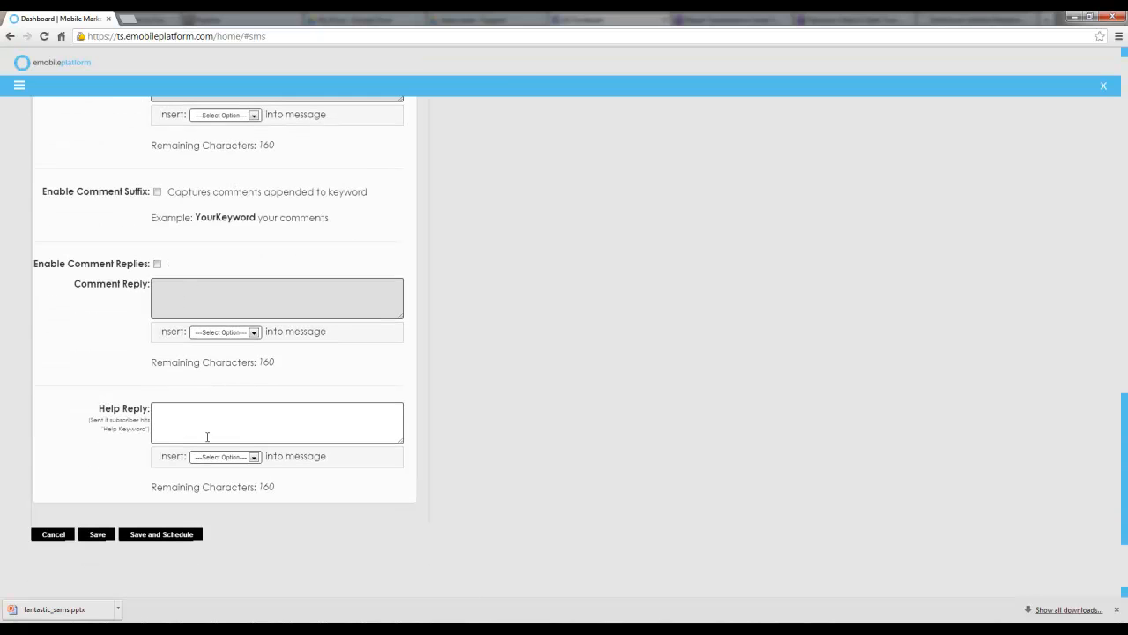
Replace the offer text in the reply message with "reply this text with your email address!"
scroll(221, 430, up, 11)
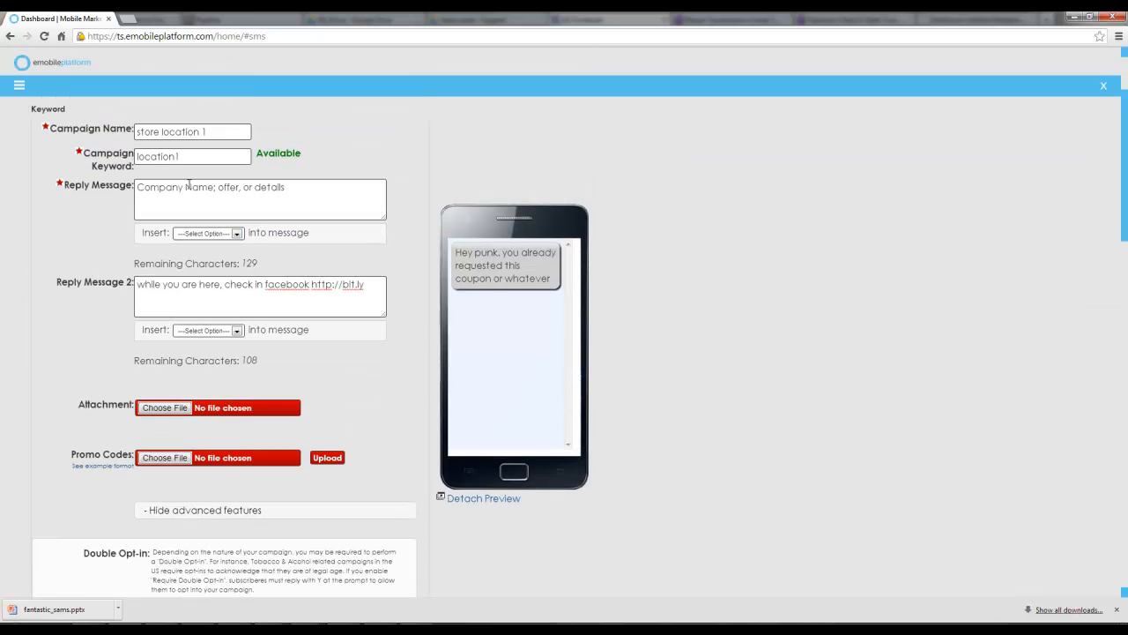
drag(304, 191, 226, 198)
text(reply)
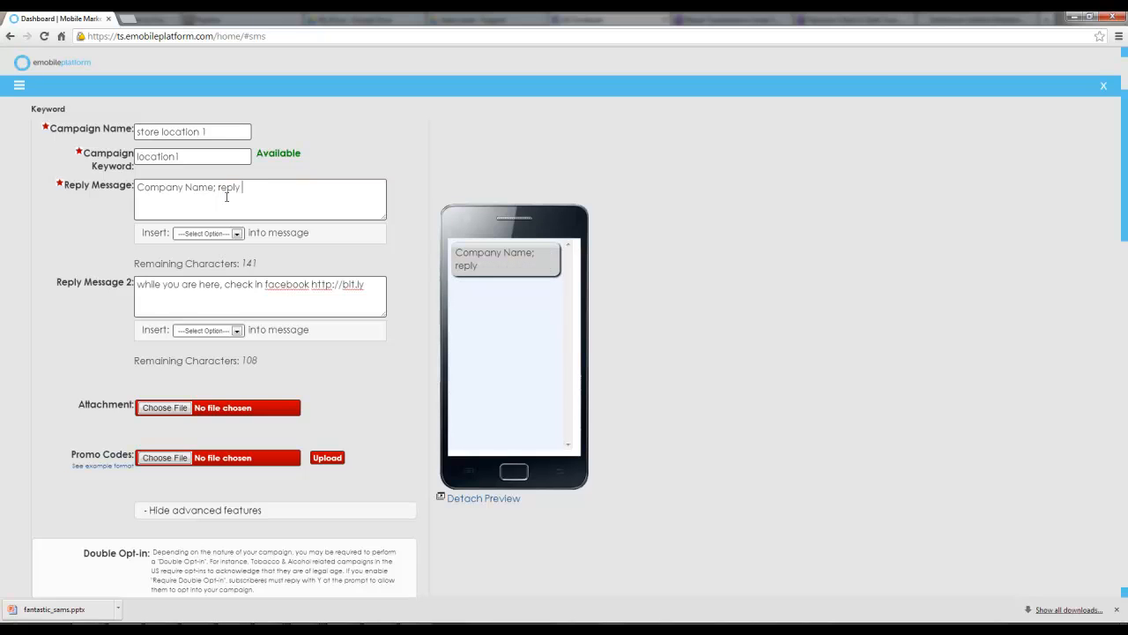
text( this text with your email address!)
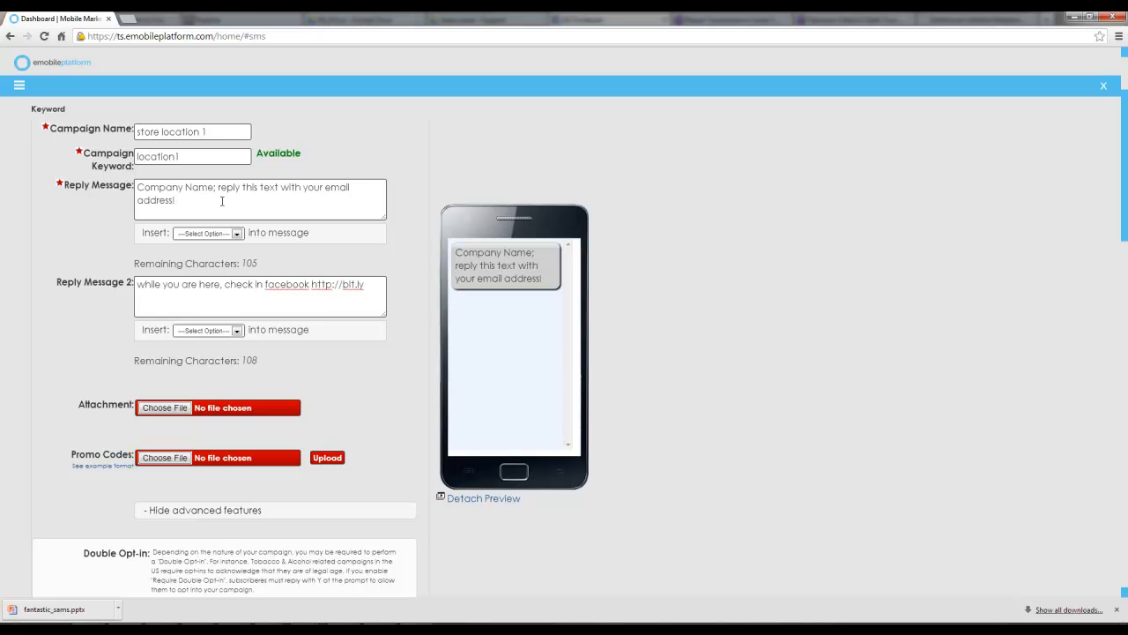
Enable email capture and enter the email capture reply "Thank you for your email."
scroll(221, 201, down, 9)
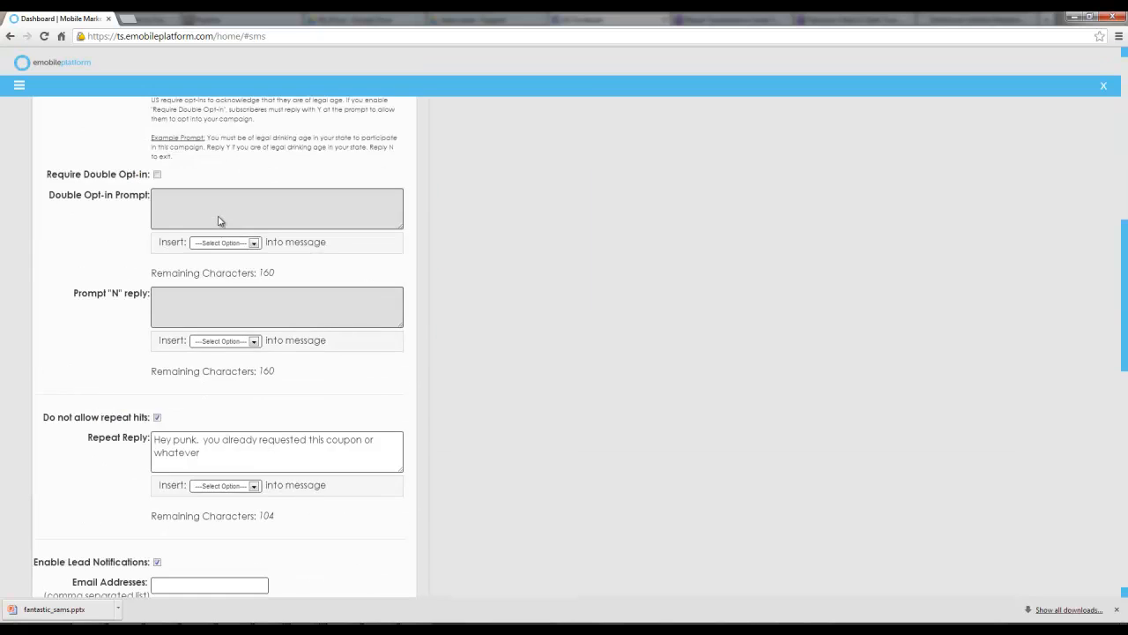
scroll(217, 231, down, 1)
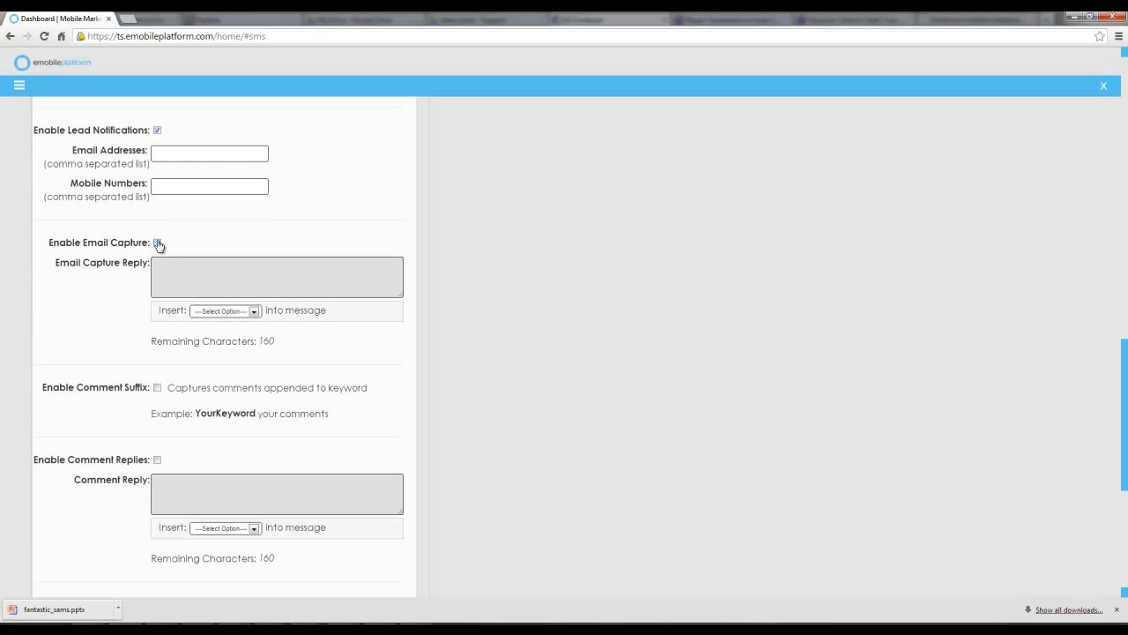
click(157, 242)
click(176, 264)
text(Thank y)
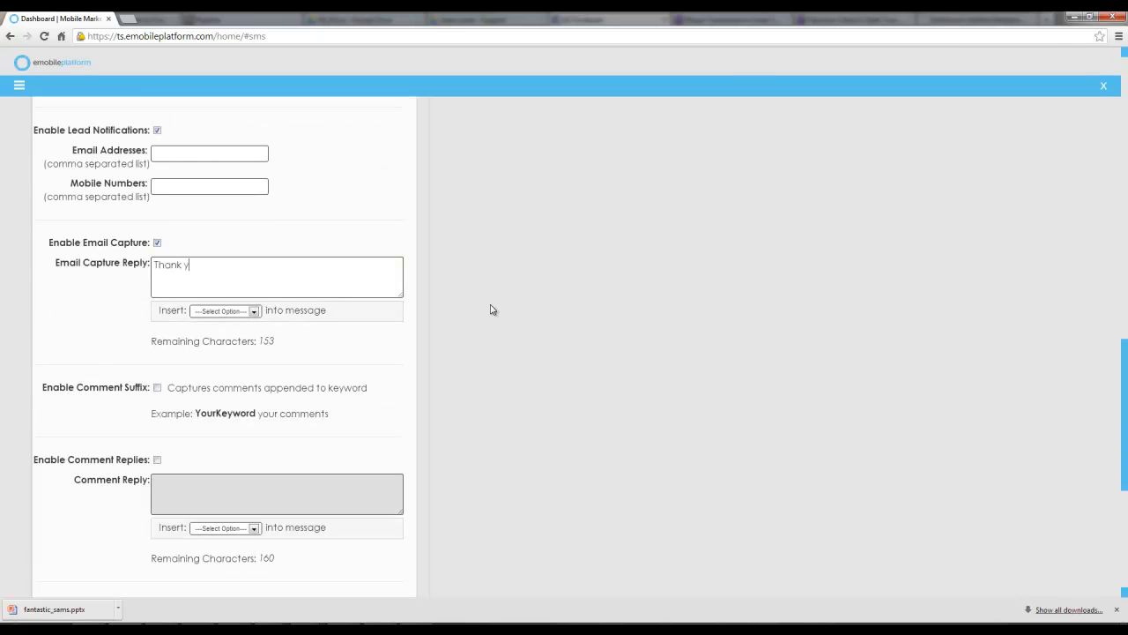
text(ou for your email.)
Review the completed keyword campaign form and its message preview
scroll(491, 309, down, 3)
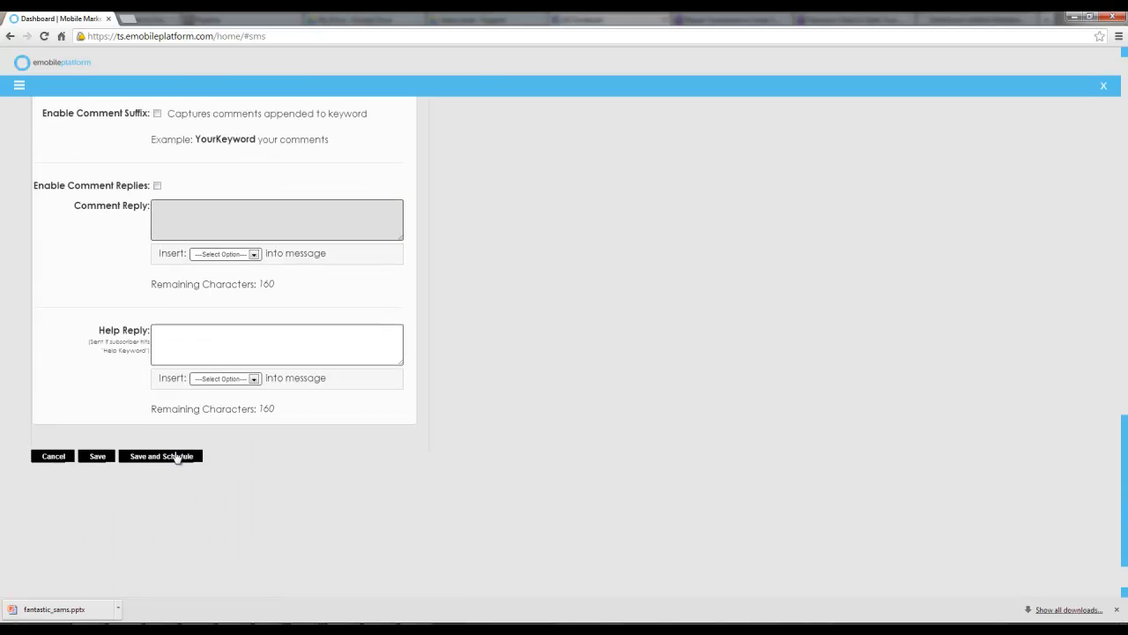
scroll(396, 432, up, 15)
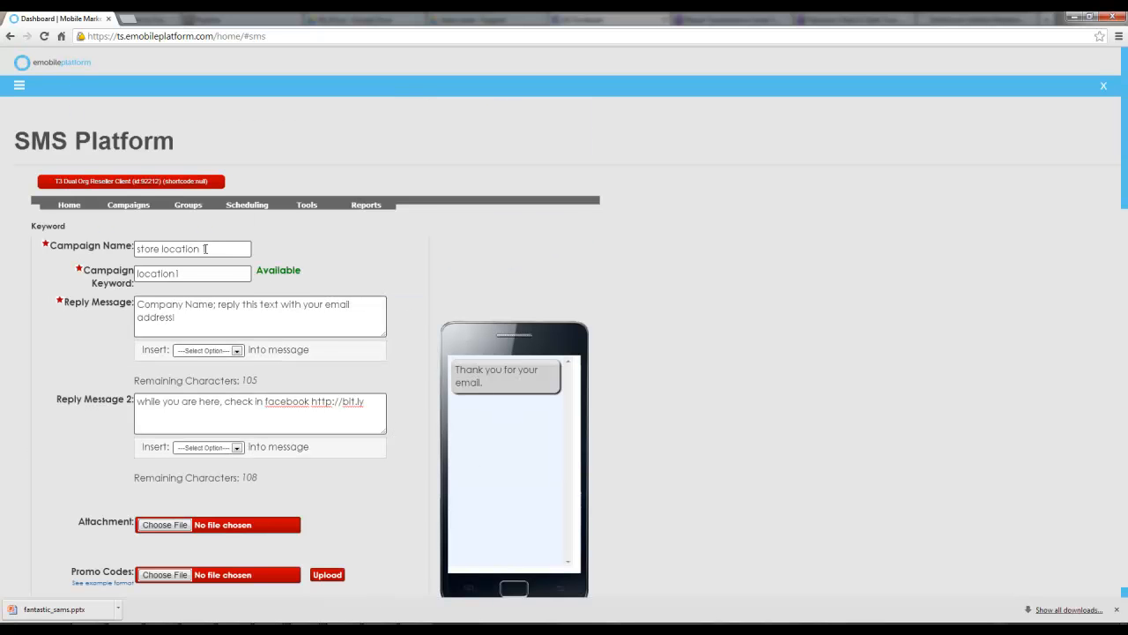
click(205, 248)
click(192, 279)
click(188, 303)
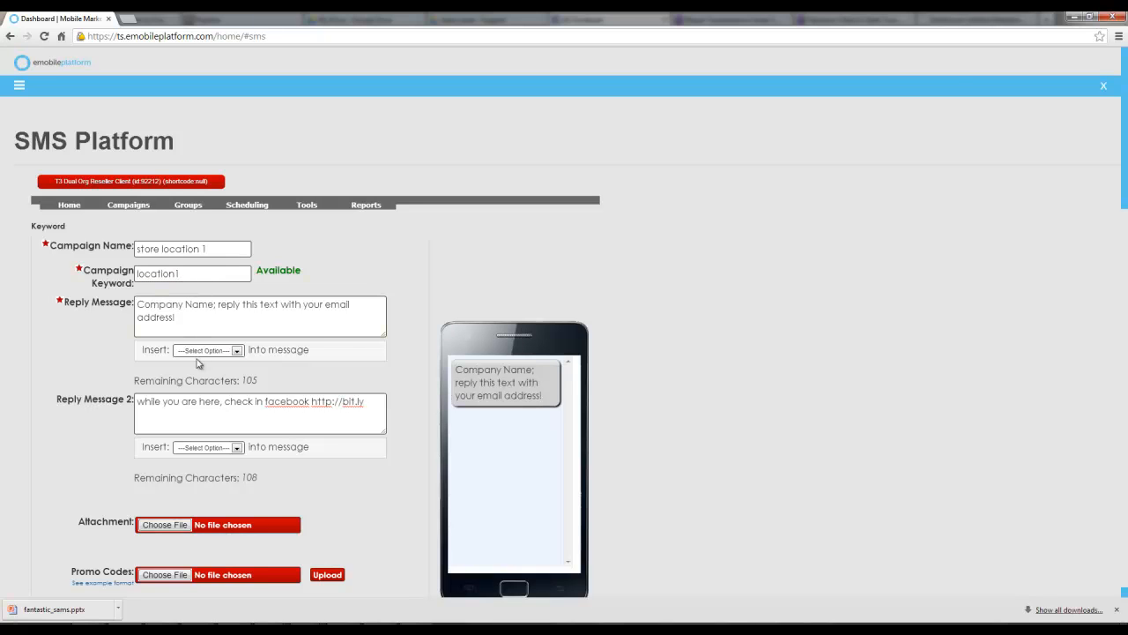
Start creating a new Text2Win campaign and set its campaign type to Every nth opt-in wins
mouse_move(141, 201)
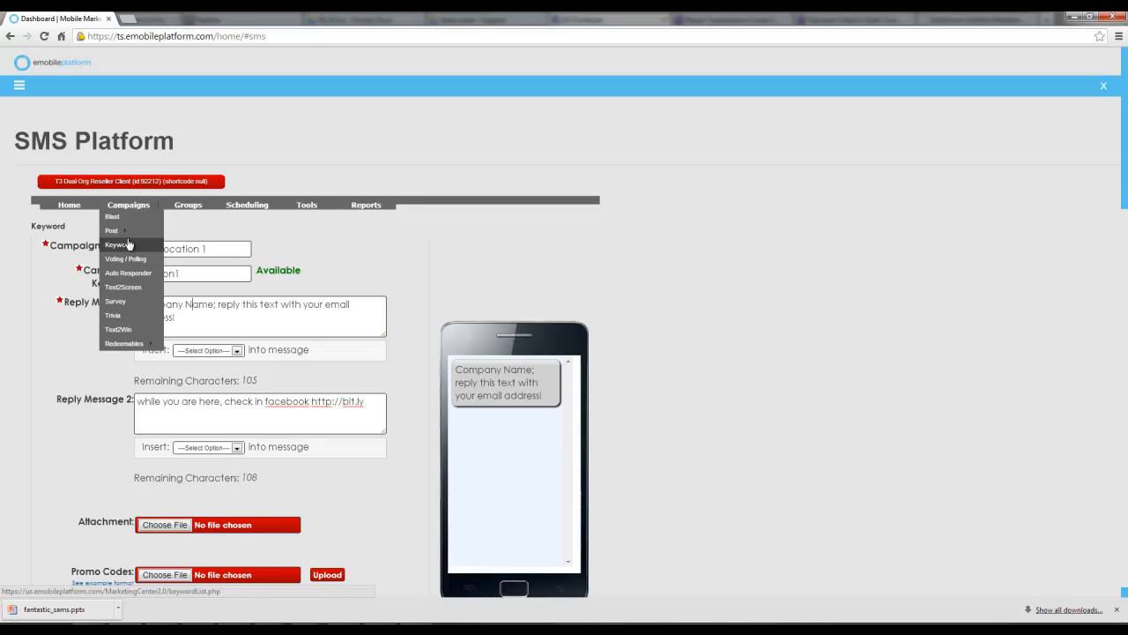
click(122, 329)
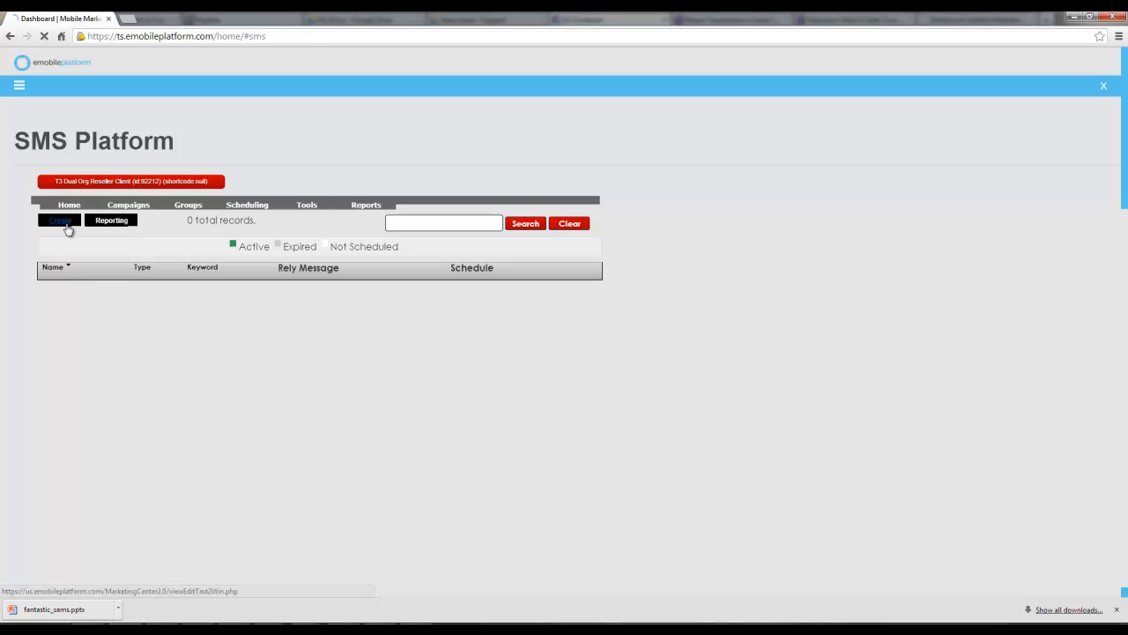
click(62, 221)
click(185, 270)
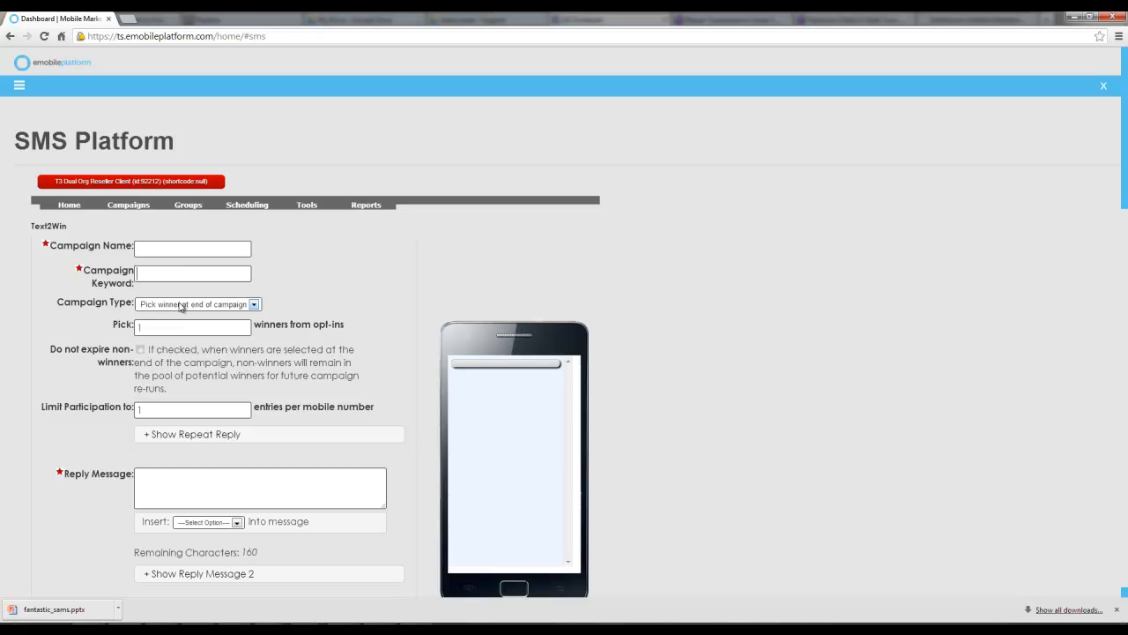
click(181, 306)
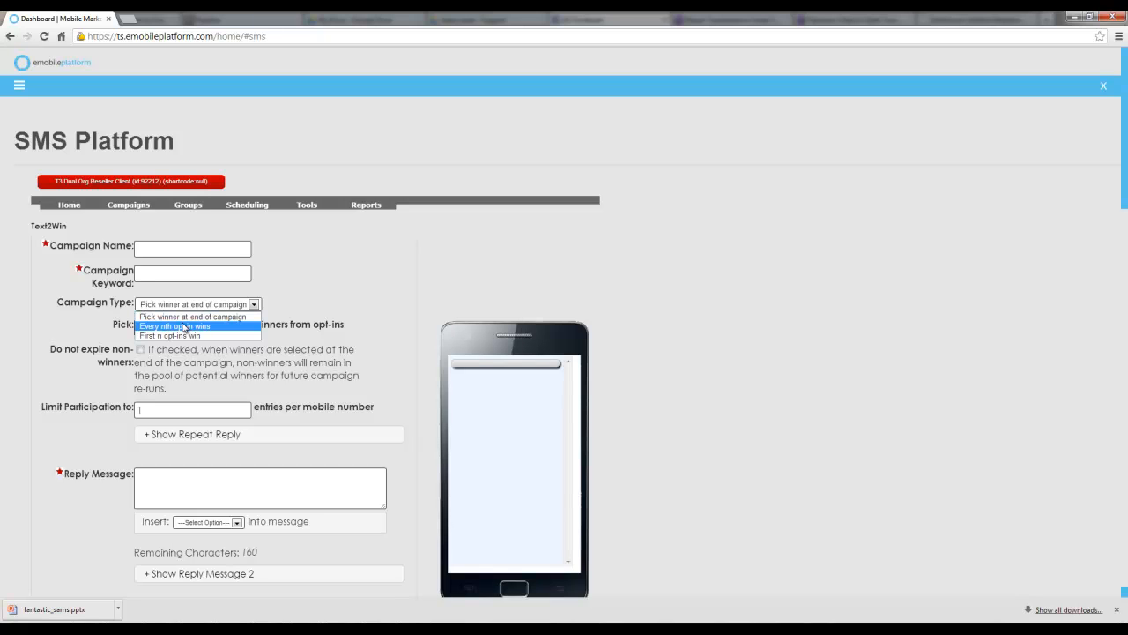
click(184, 327)
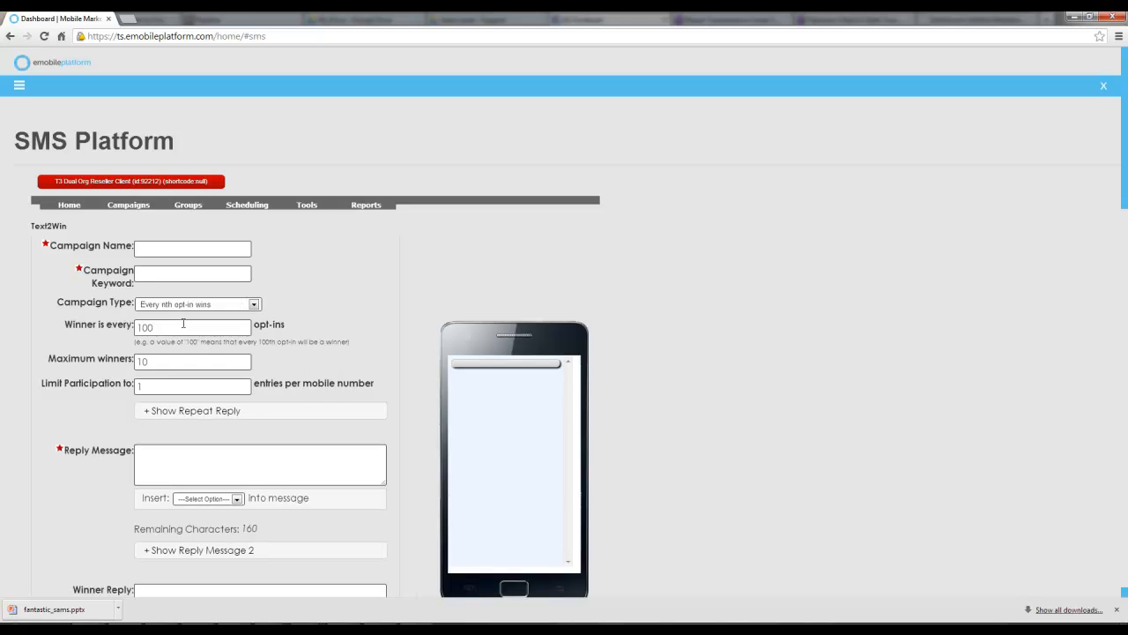
Set the winner to every 50 opt-ins and the maximum winners to 250
drag(175, 333, 123, 326)
text(50)
drag(161, 360, 66, 356)
text(250)
click(154, 385)
Review the Text2Win reply message, winner reply and non-winner reply fields
scroll(155, 384, down, 1)
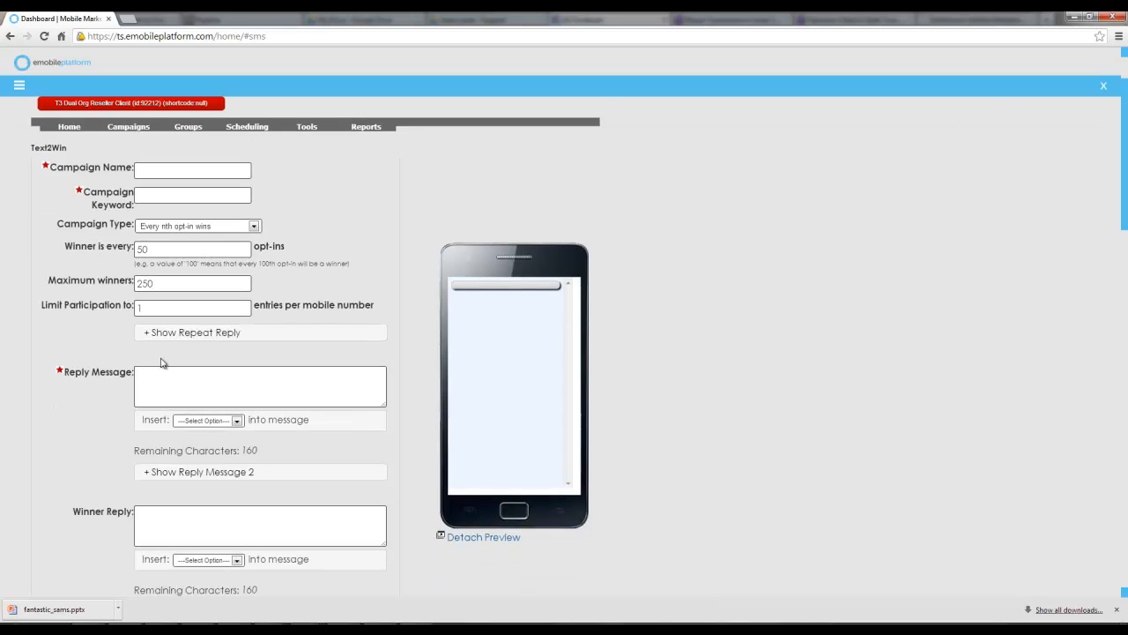
scroll(161, 355, down, 1)
click(167, 312)
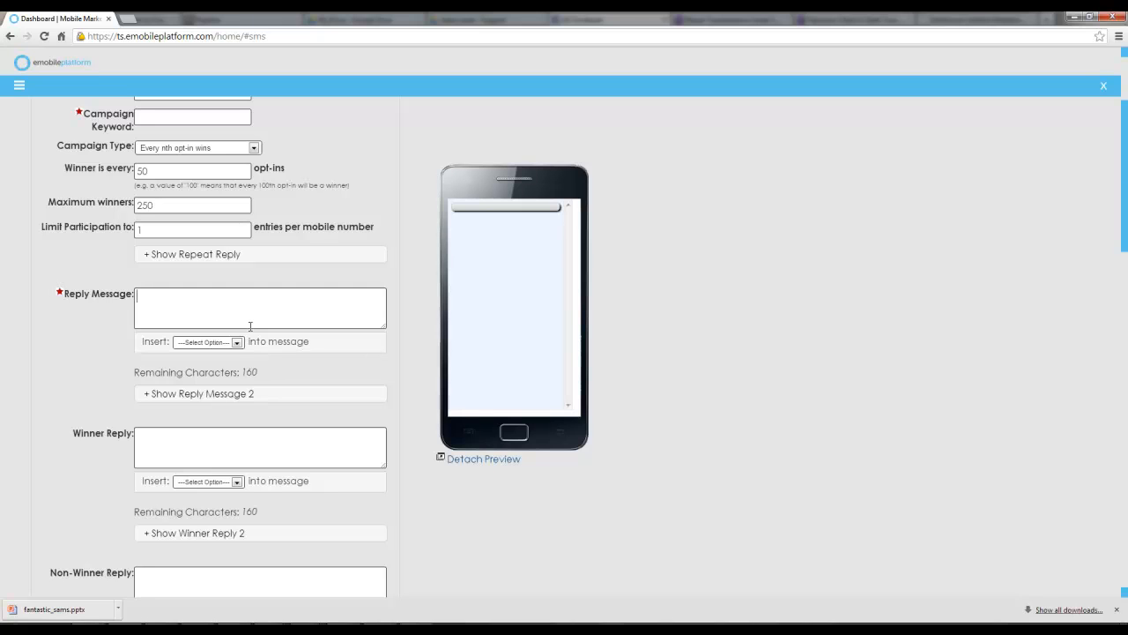
click(210, 440)
scroll(210, 440, down, 1)
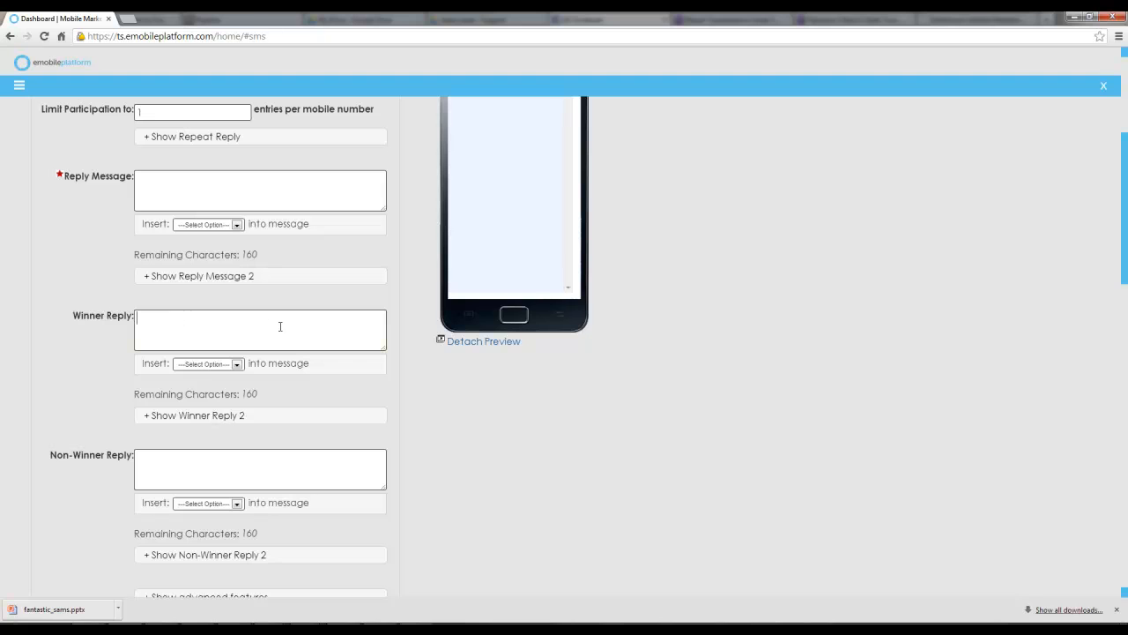
click(169, 473)
scroll(284, 464, down, 1)
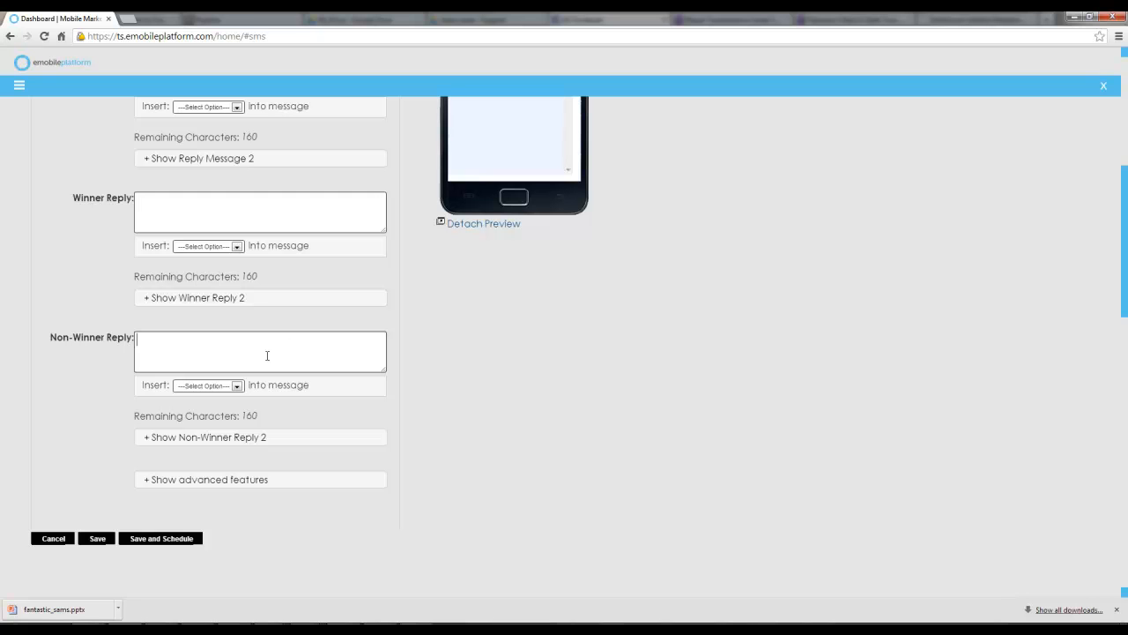
scroll(350, 419, down, 1)
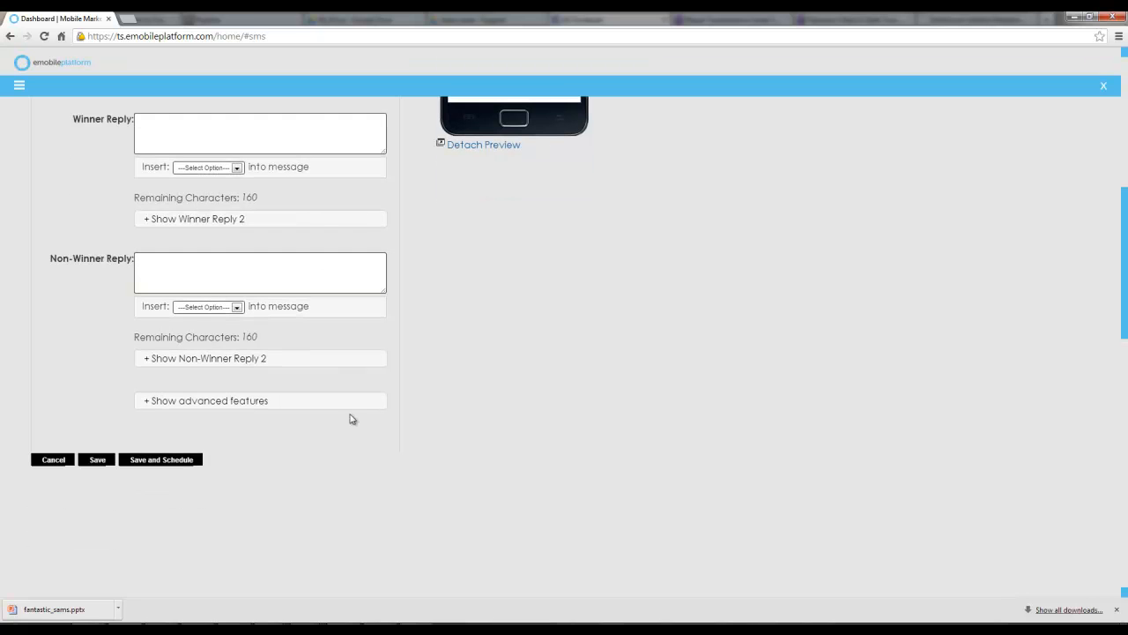
Open the Keyword Coupon campaign named redemption from the redeemables campaigns
scroll(237, 523, up, 5)
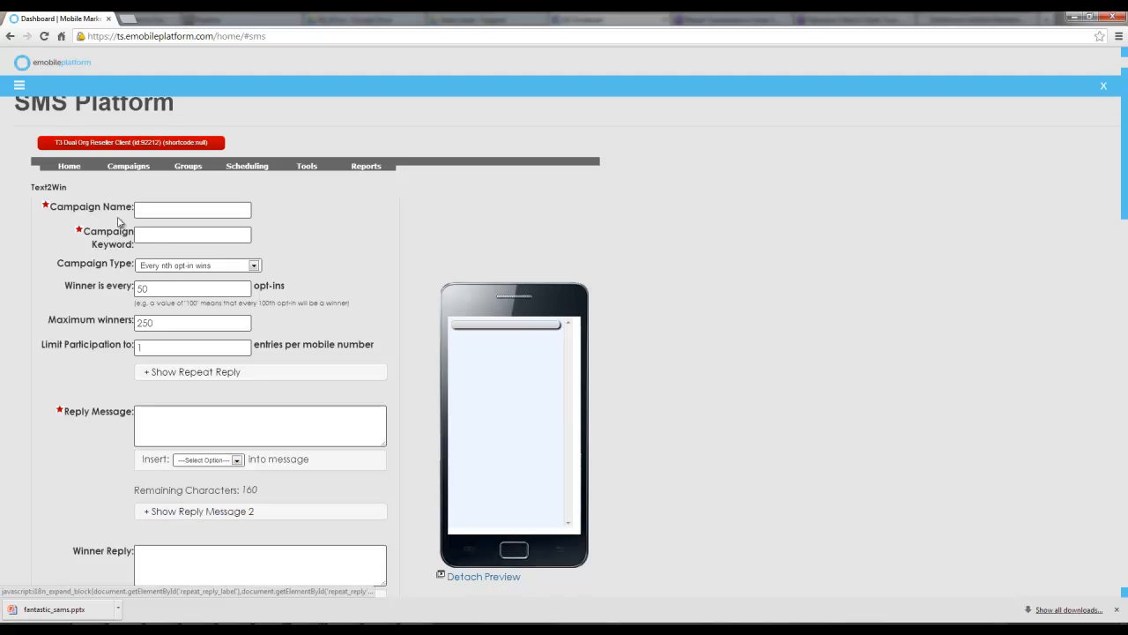
mouse_move(128, 166)
mouse_move(132, 304)
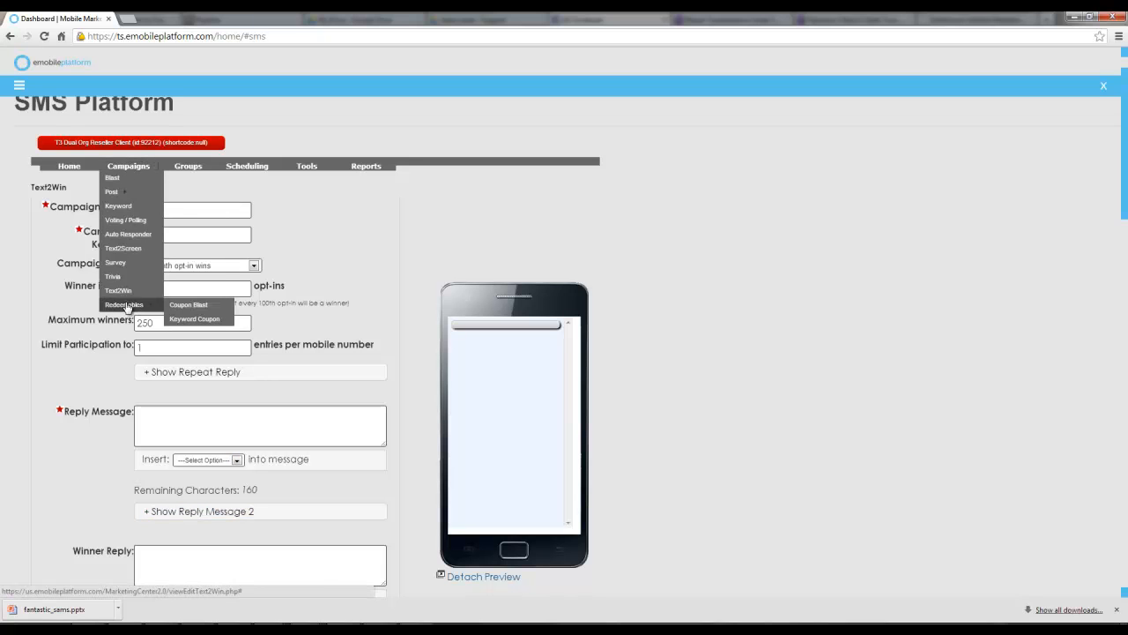
click(175, 320)
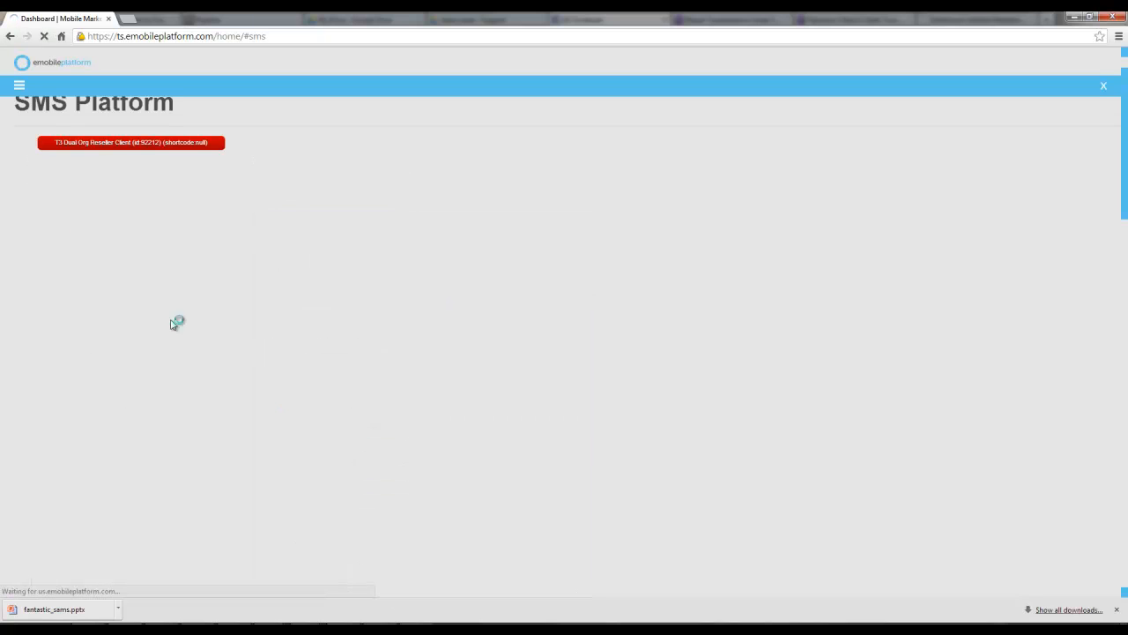
click(548, 248)
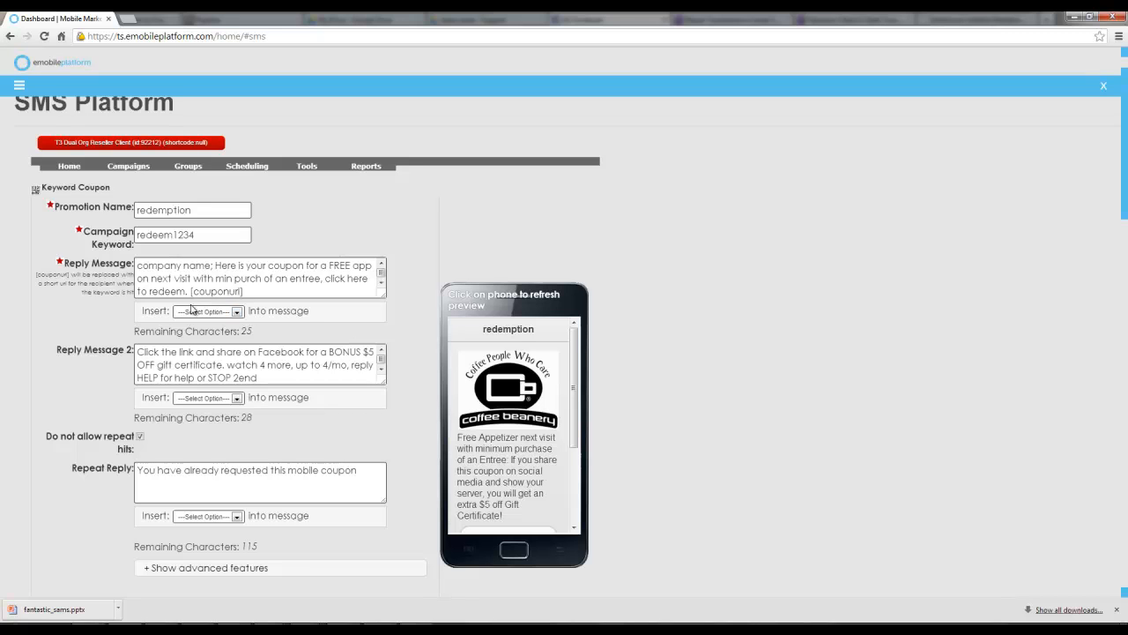
Examine the coupon URL placeholder in the reply message and scroll through the coupon's phone preview
drag(243, 291, 191, 291)
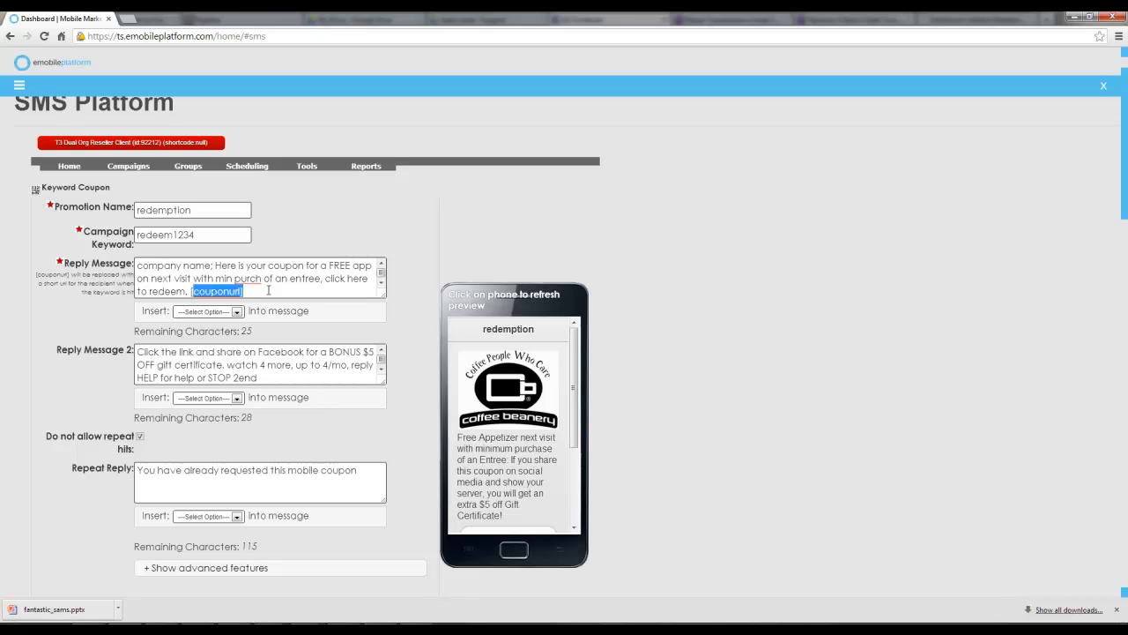
drag(572, 380, 573, 449)
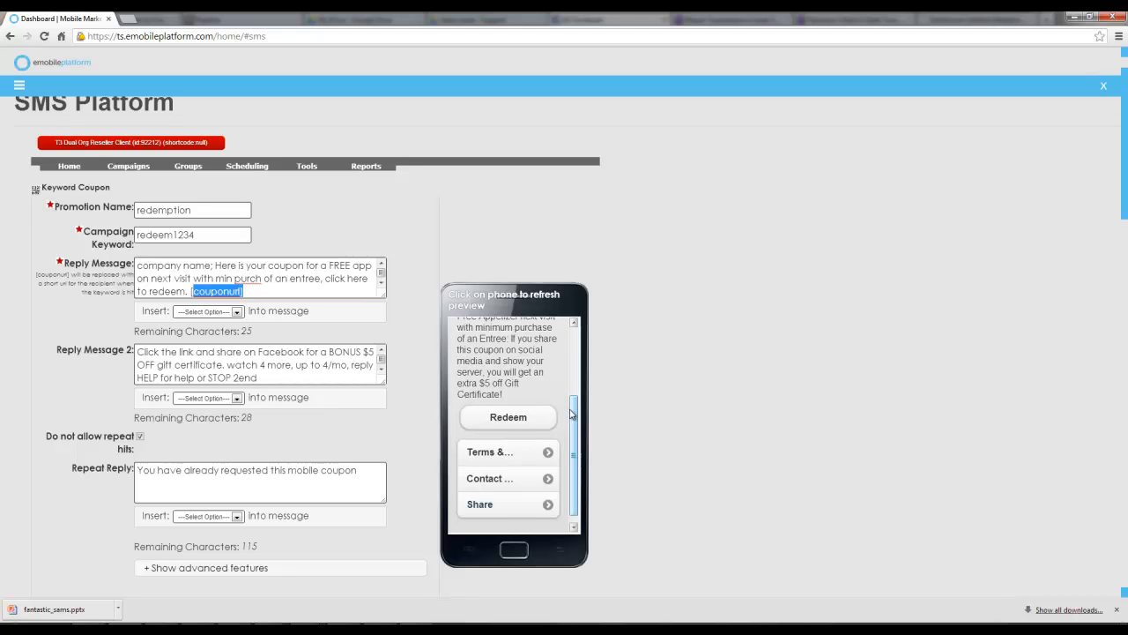
scroll(573, 417, down, 1)
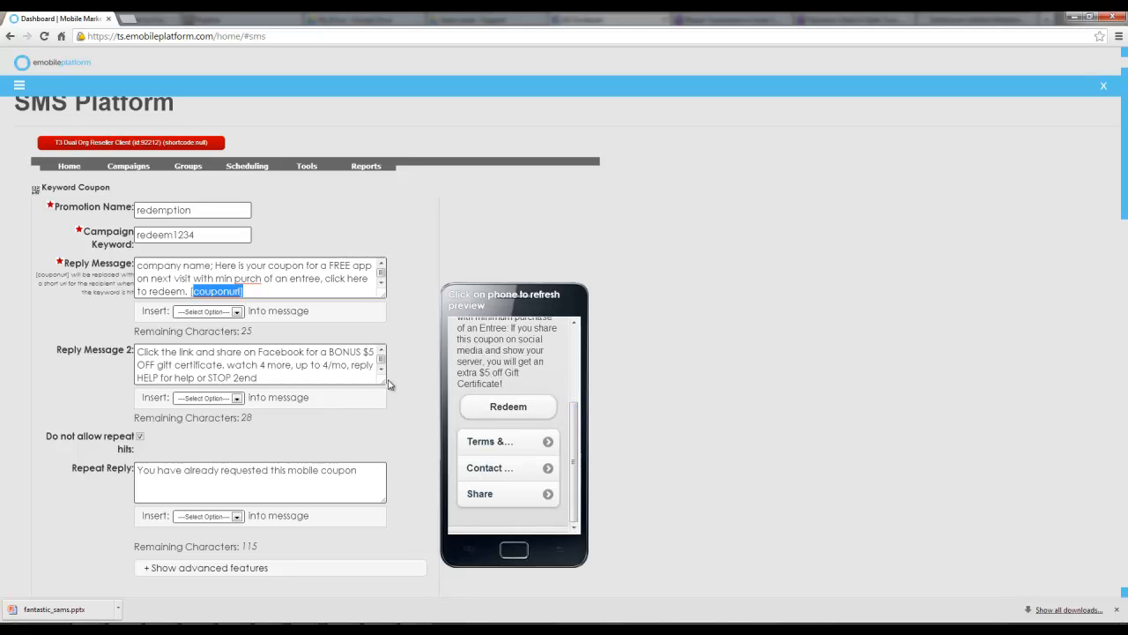
click(331, 427)
scroll(332, 427, down, 1)
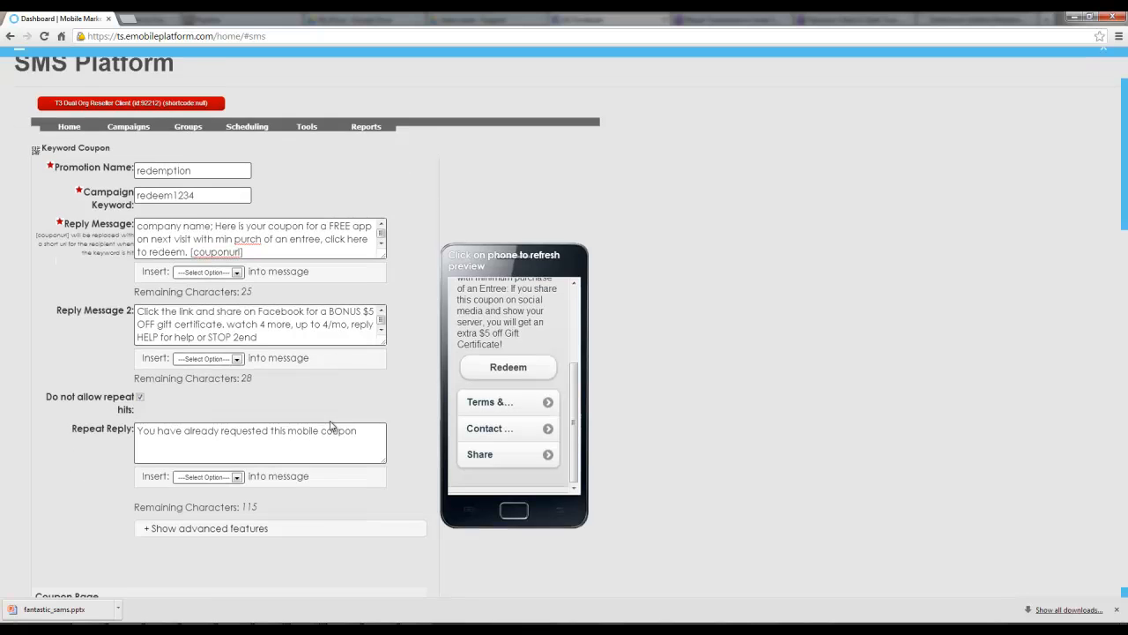
scroll(332, 427, down, 2)
scroll(329, 423, up, 2)
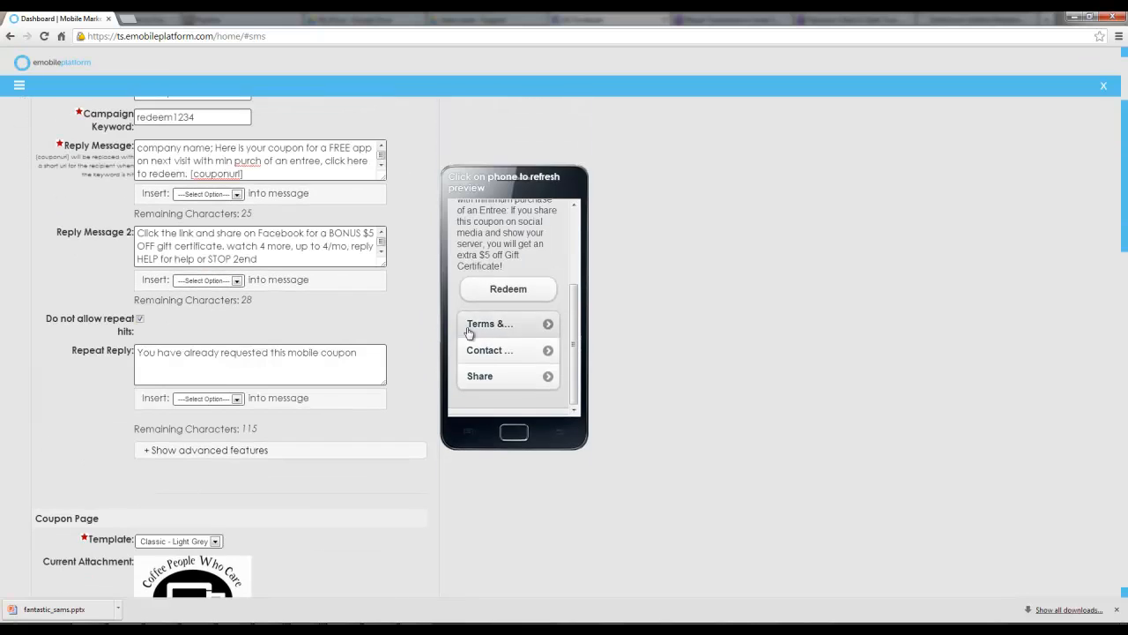
scroll(560, 309, up, 2)
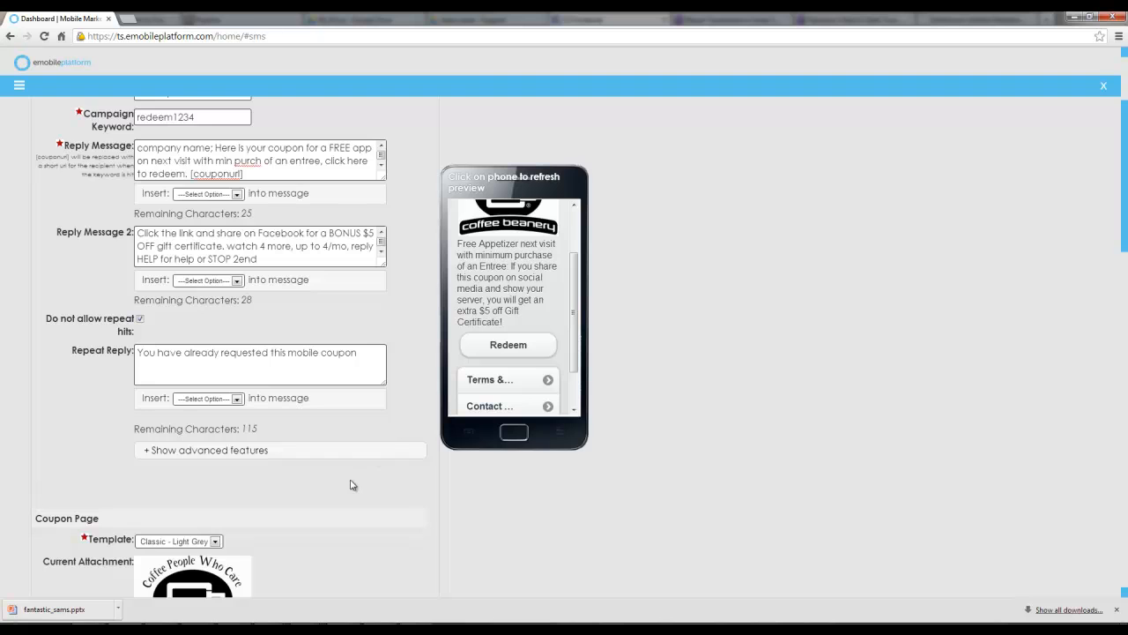
scroll(350, 484, down, 2)
Set the coupon page template to Classic - Black
click(214, 384)
click(199, 407)
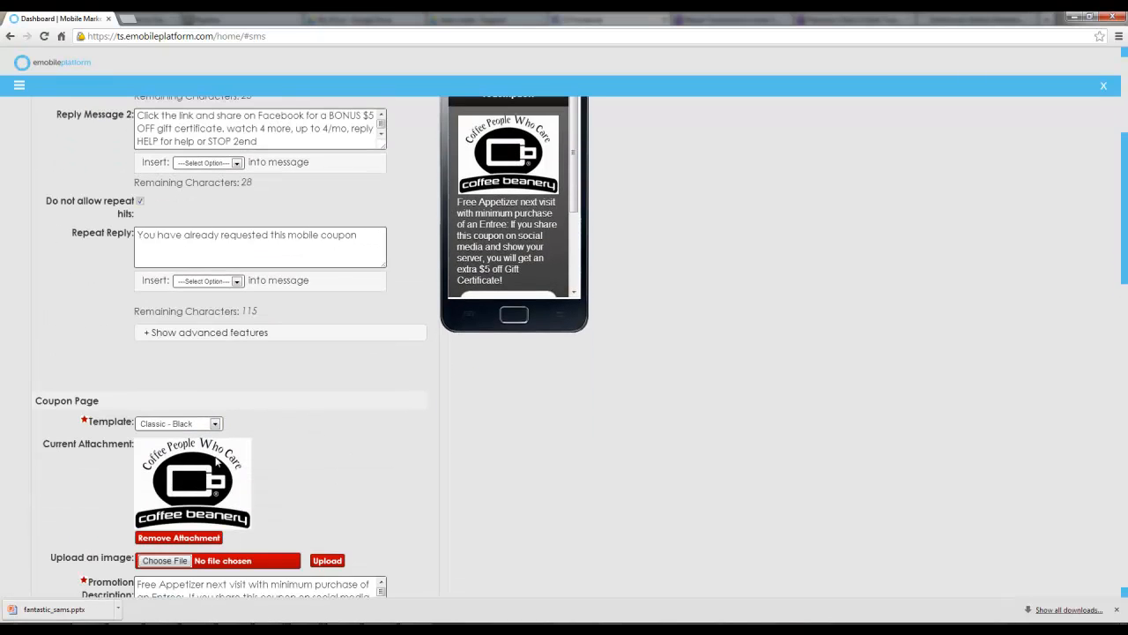
scroll(231, 485, down, 2)
scroll(289, 469, down, 2)
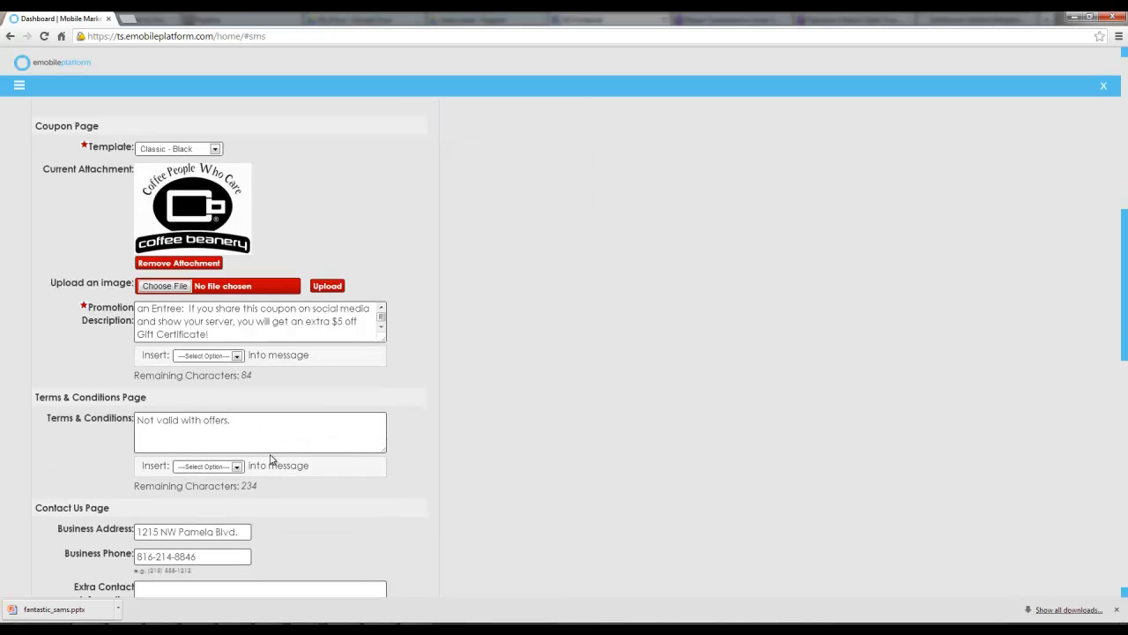
Scroll through the coupon form and browse the phone preview's Contact Us and Share pages
scroll(273, 458, down, 2)
scroll(278, 454, down, 3)
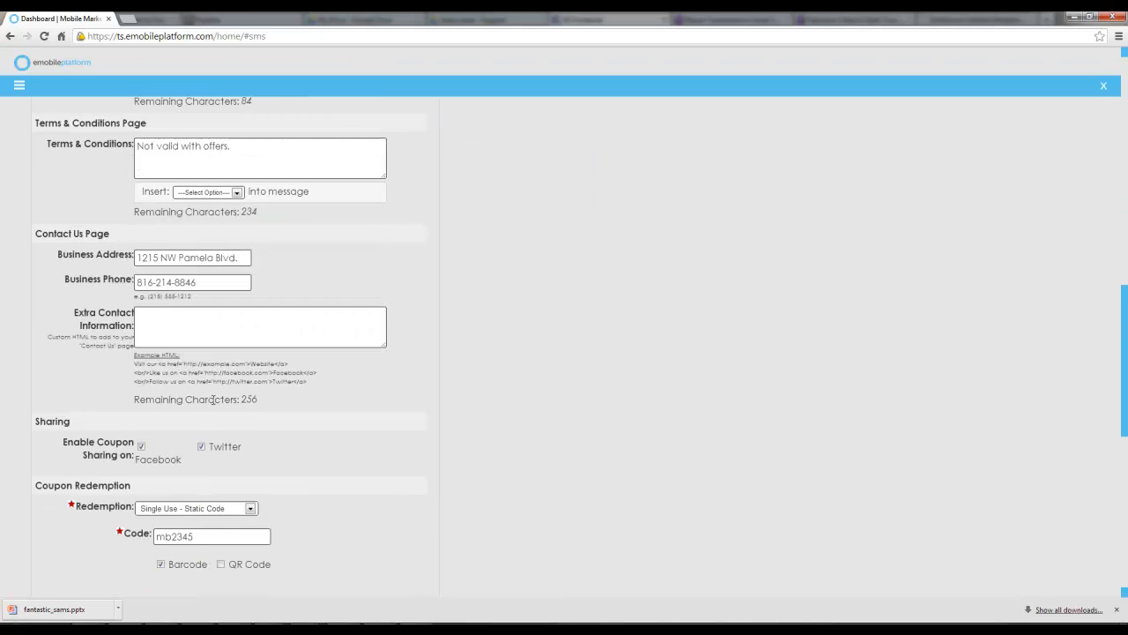
scroll(326, 452, up, 8)
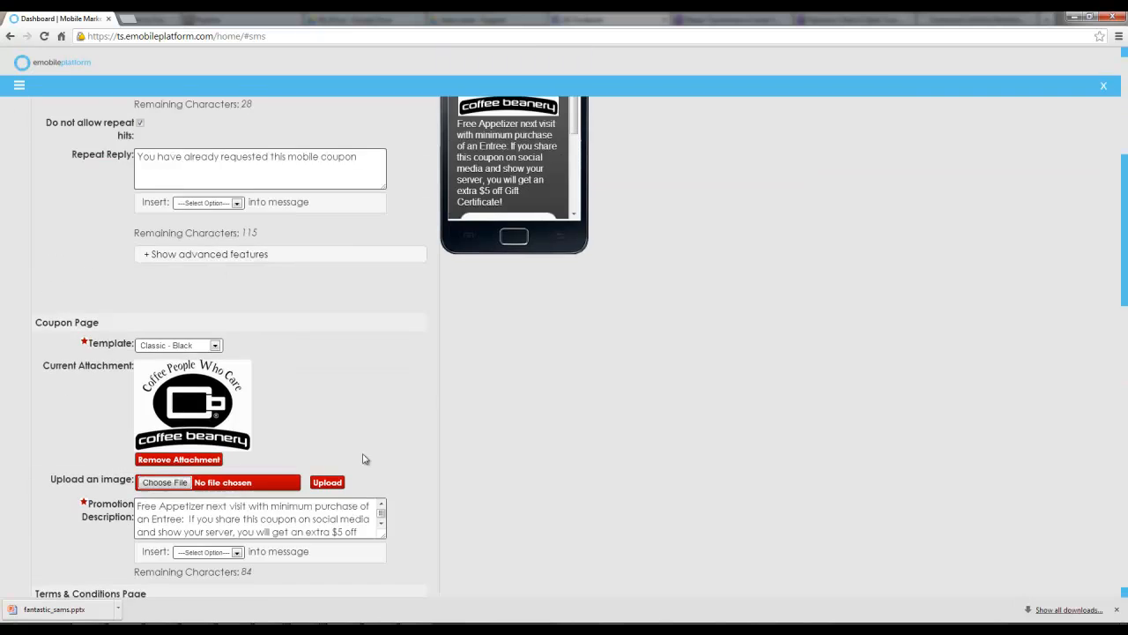
scroll(572, 328, down, 2)
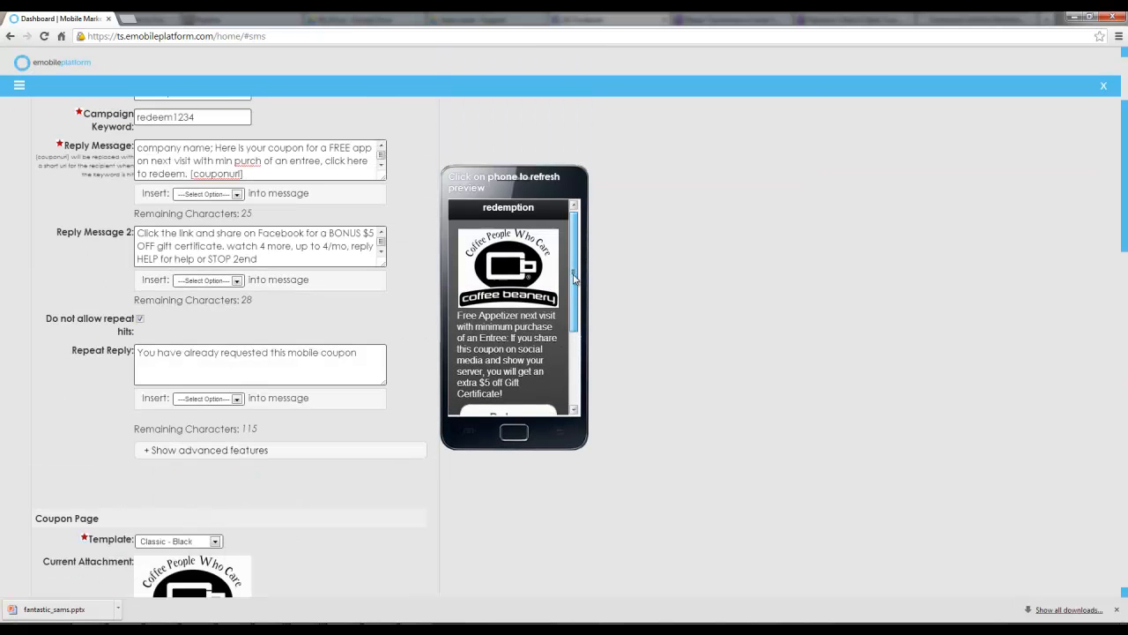
scroll(571, 328, down, 3)
click(502, 355)
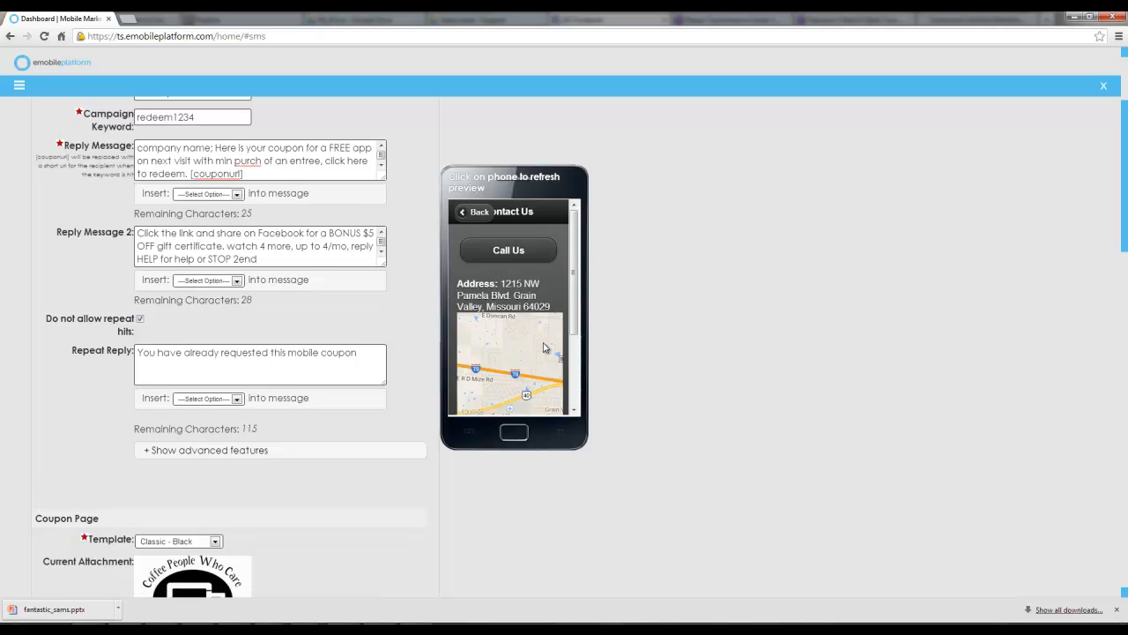
click(482, 223)
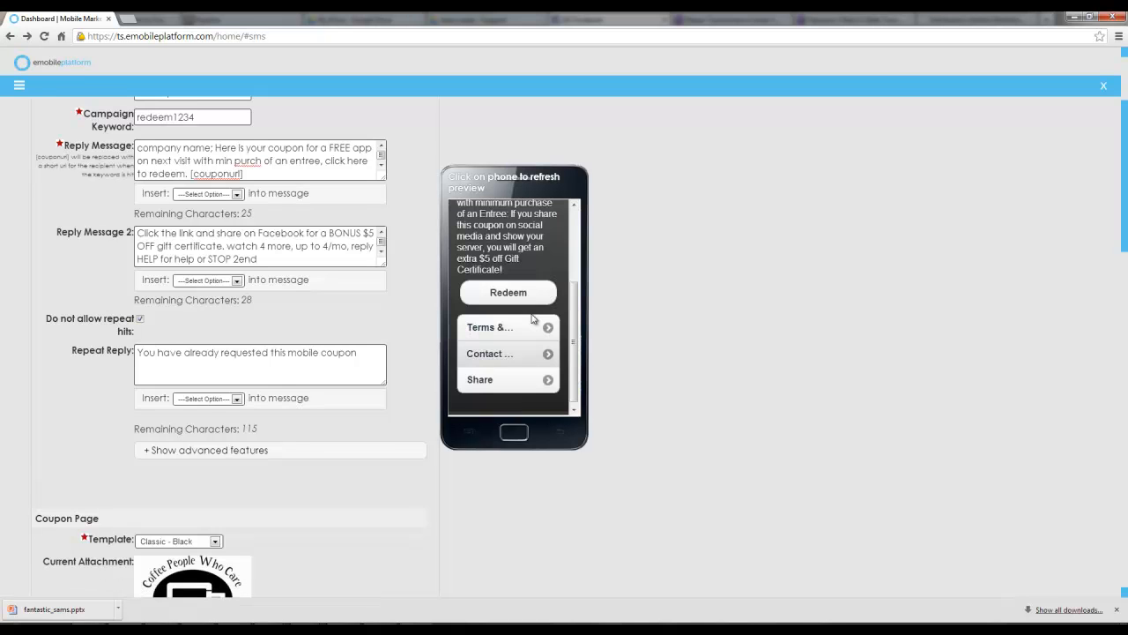
scroll(577, 304, up, 3)
scroll(574, 306, down, 3)
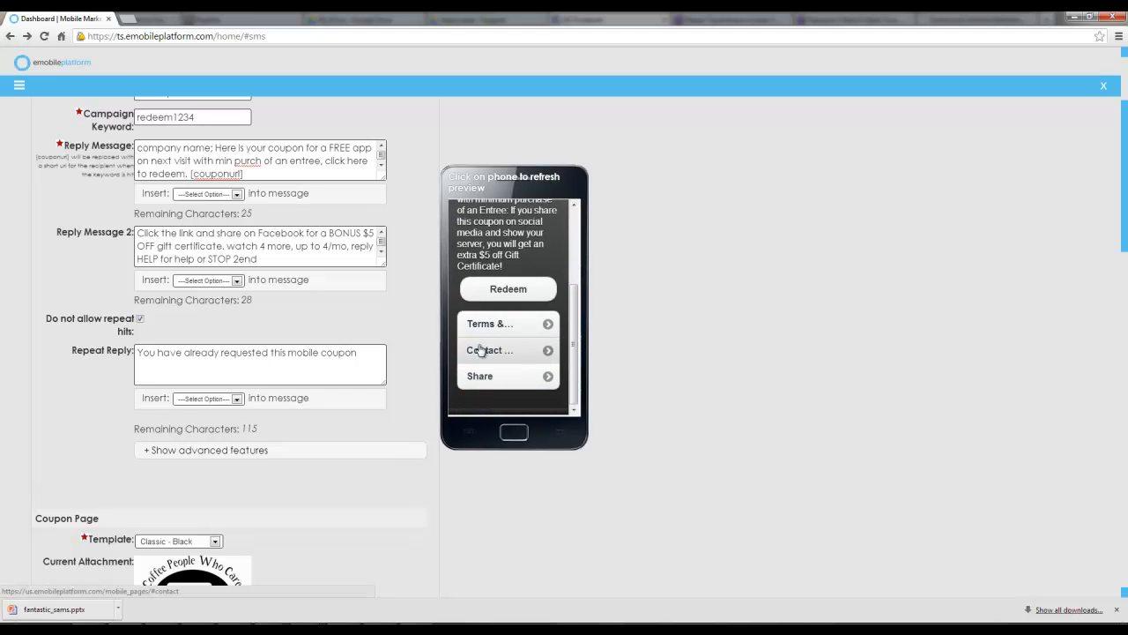
click(480, 377)
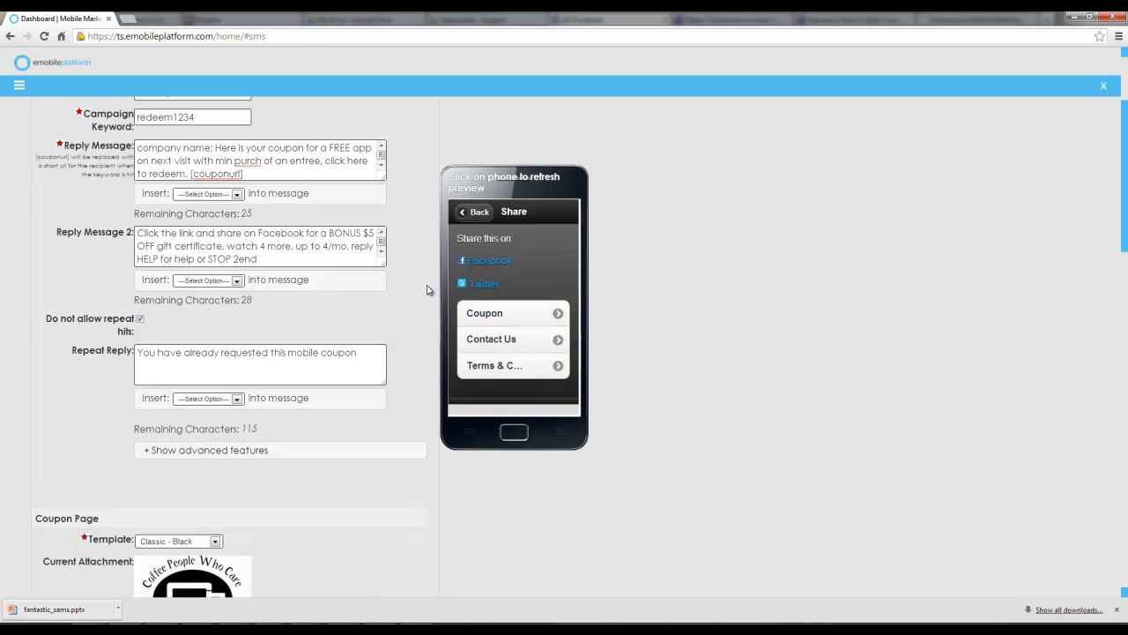
Open a new Auto Responder campaign from the campaigns list
scroll(410, 369, up, 2)
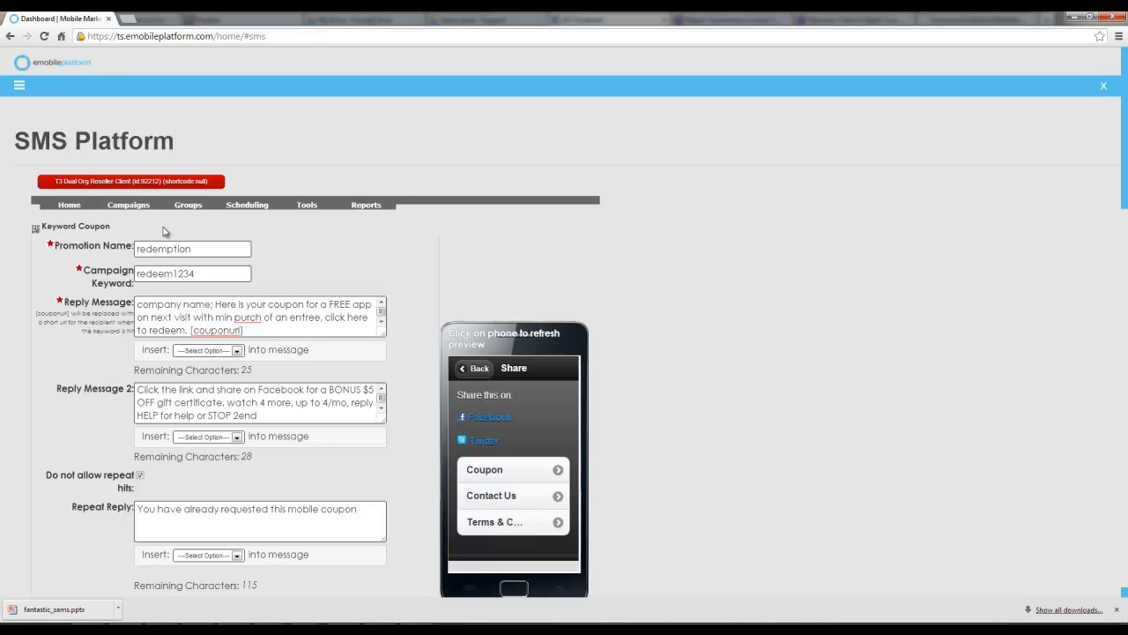
mouse_move(132, 210)
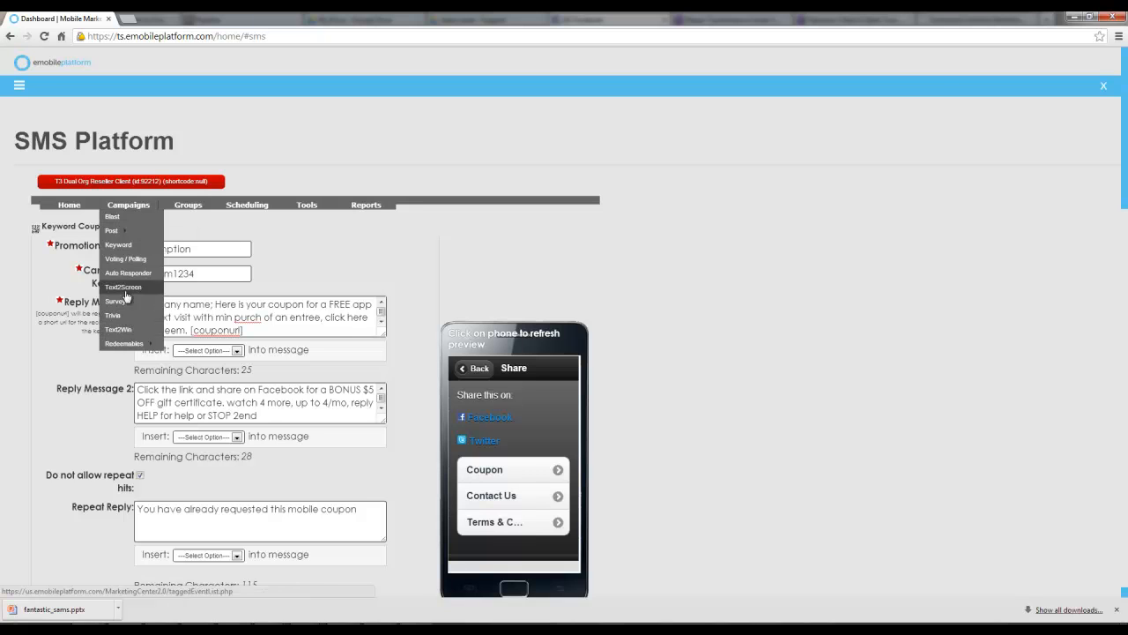
mouse_move(125, 234)
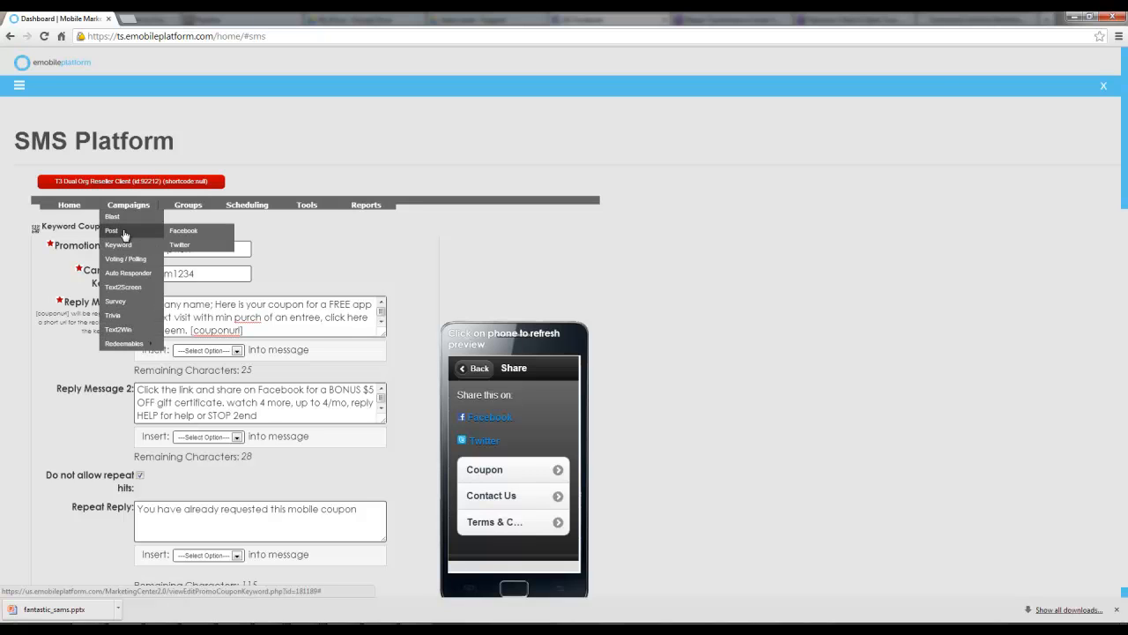
click(124, 281)
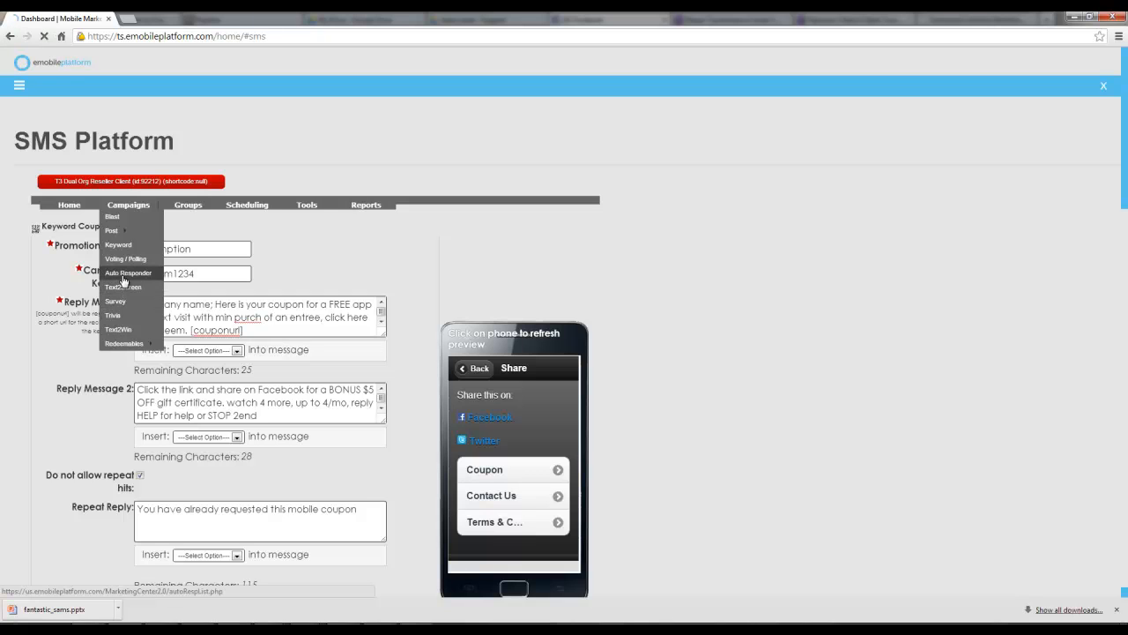
click(61, 221)
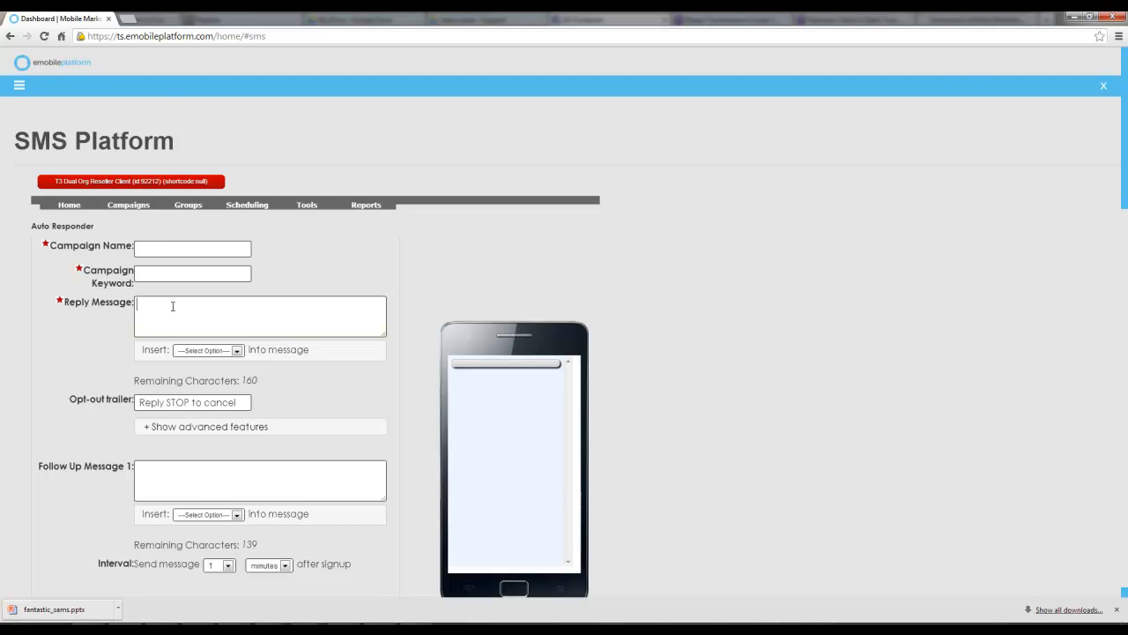
Set Follow Up Message 1's interval to send 3 days after signup
scroll(173, 306, down, 3)
click(173, 348)
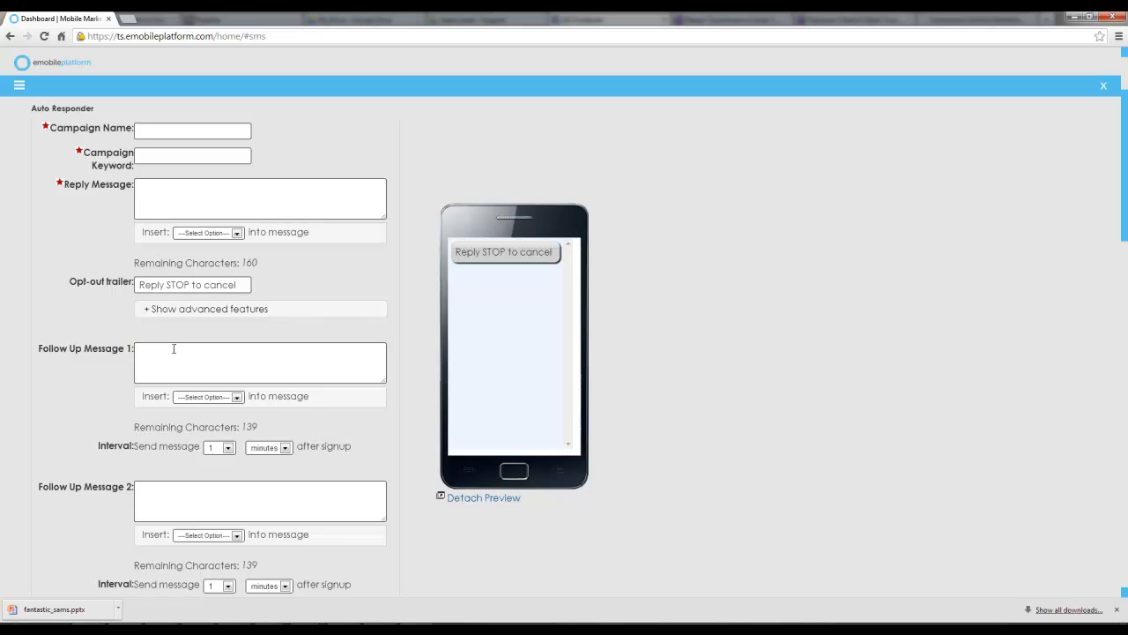
click(268, 448)
click(264, 479)
click(229, 447)
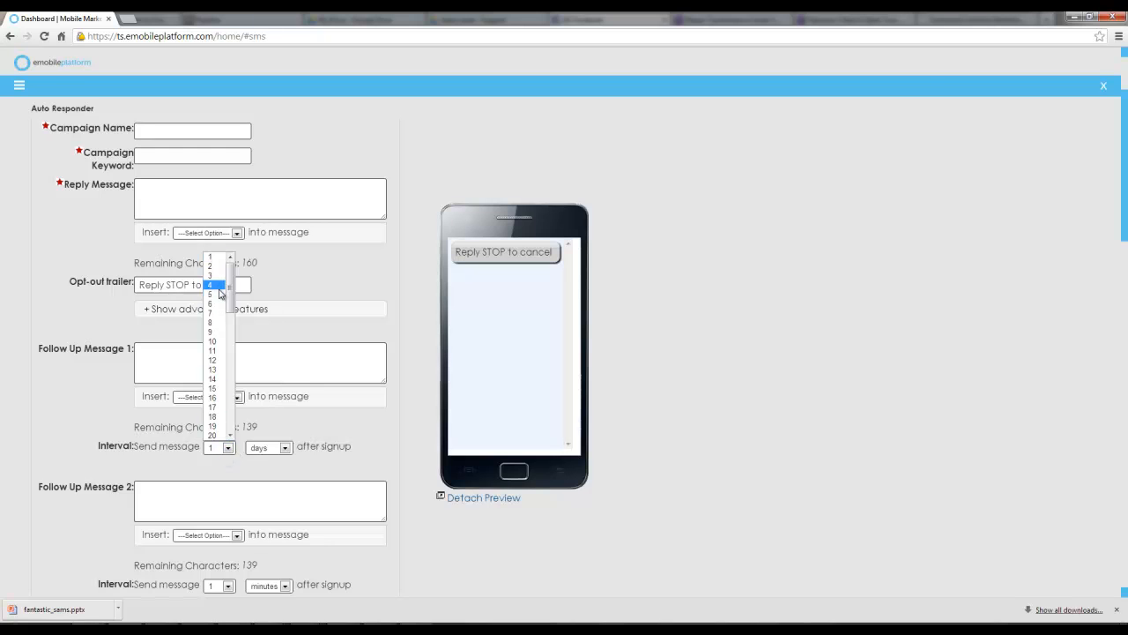
click(216, 275)
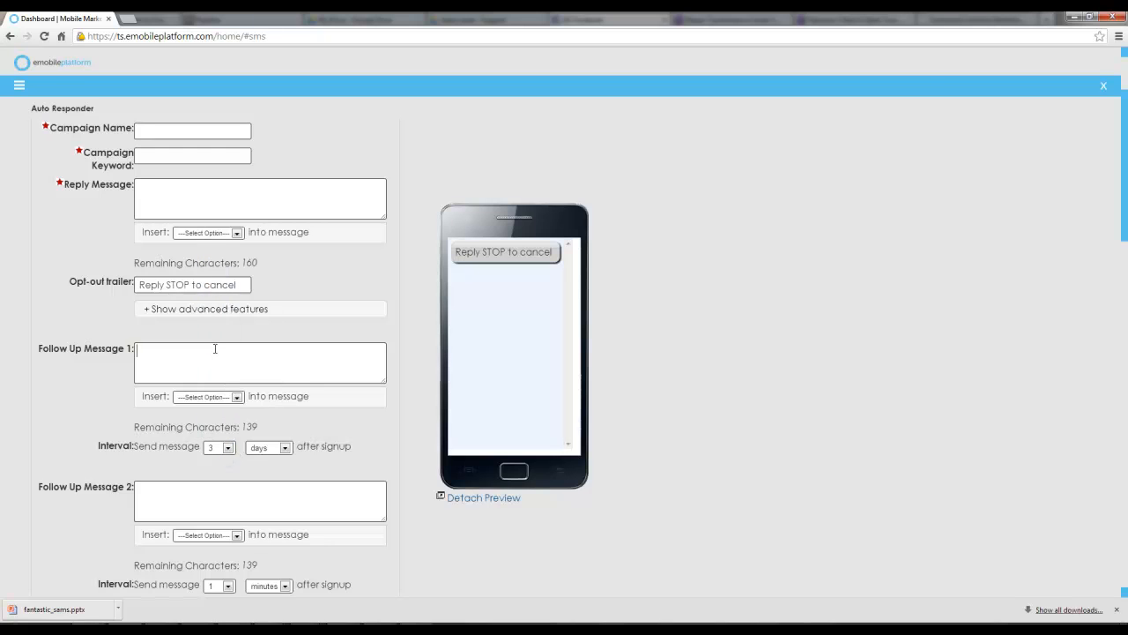
Set Follow Up Message 2's interval to send 60 days after signup
scroll(280, 356, down, 1)
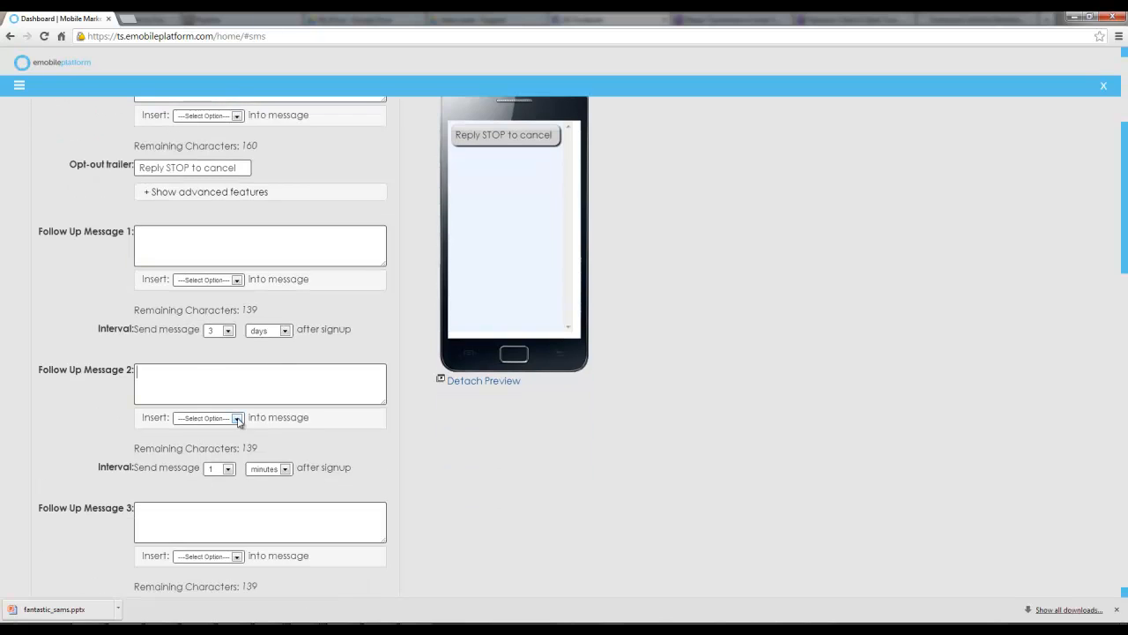
click(225, 474)
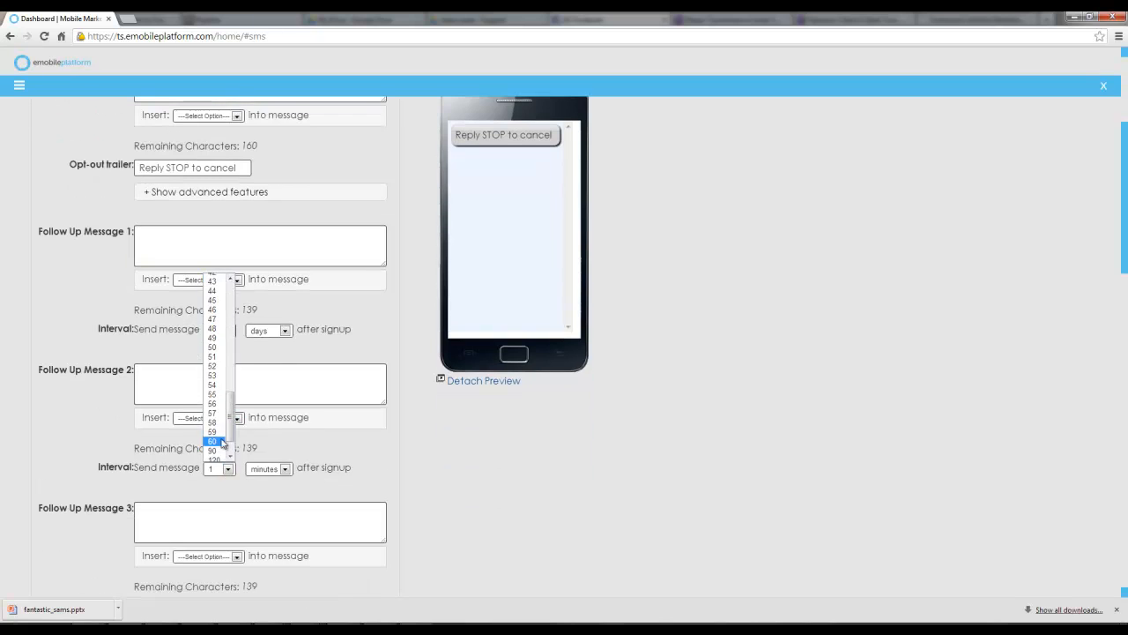
click(227, 452)
click(267, 472)
click(262, 501)
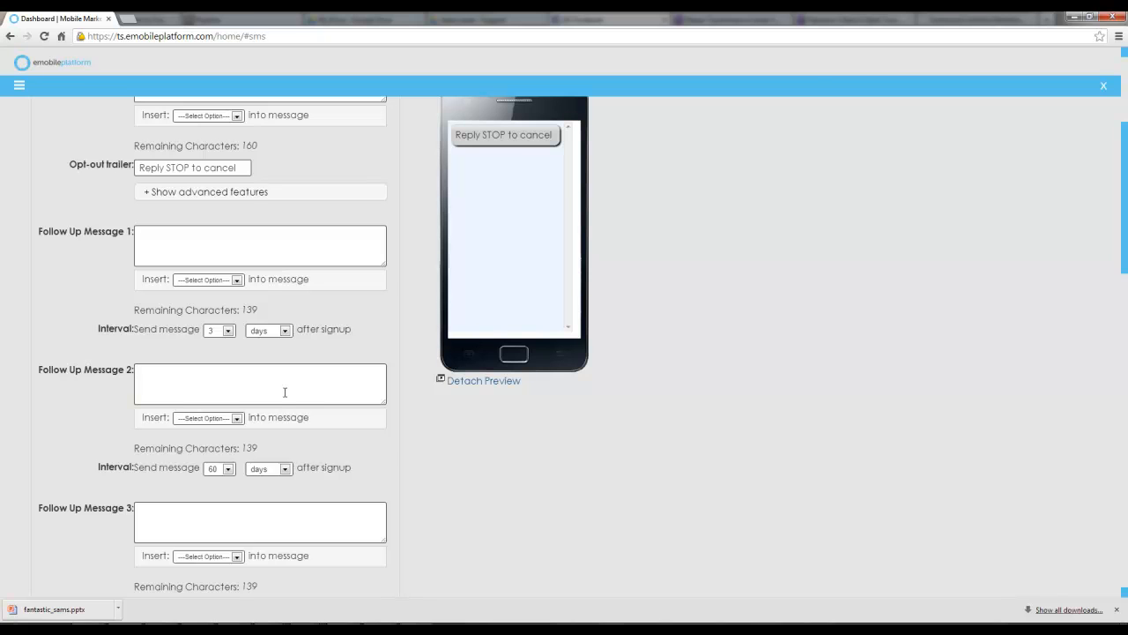
Look through the Scheduling, Tools and Reports menus
scroll(299, 379, up, 2)
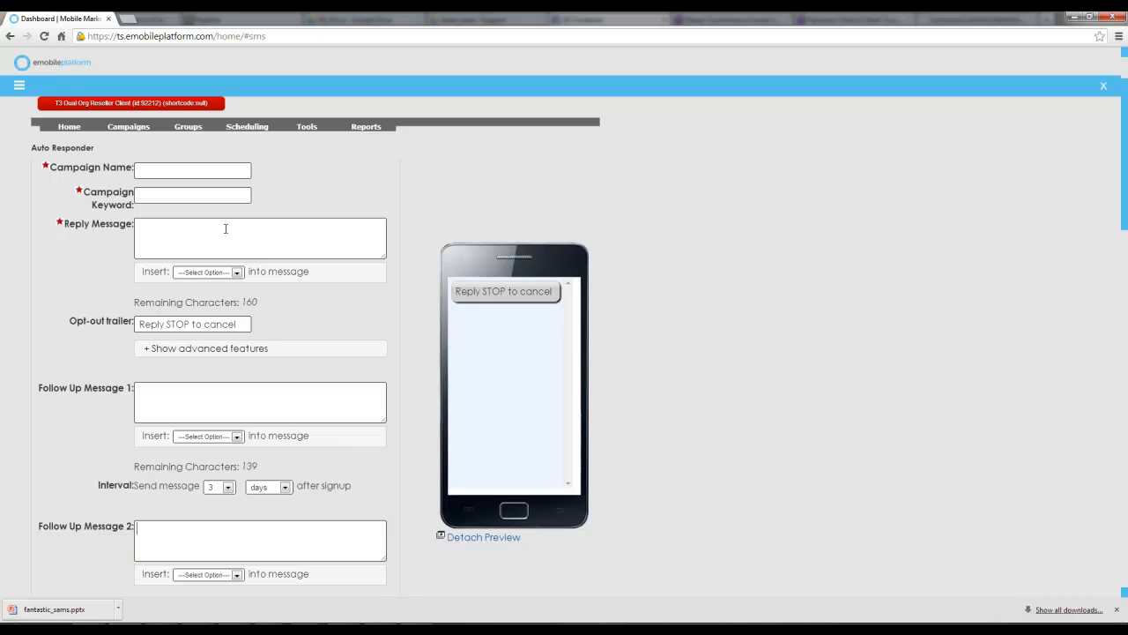
click(189, 408)
scroll(200, 390, up, 2)
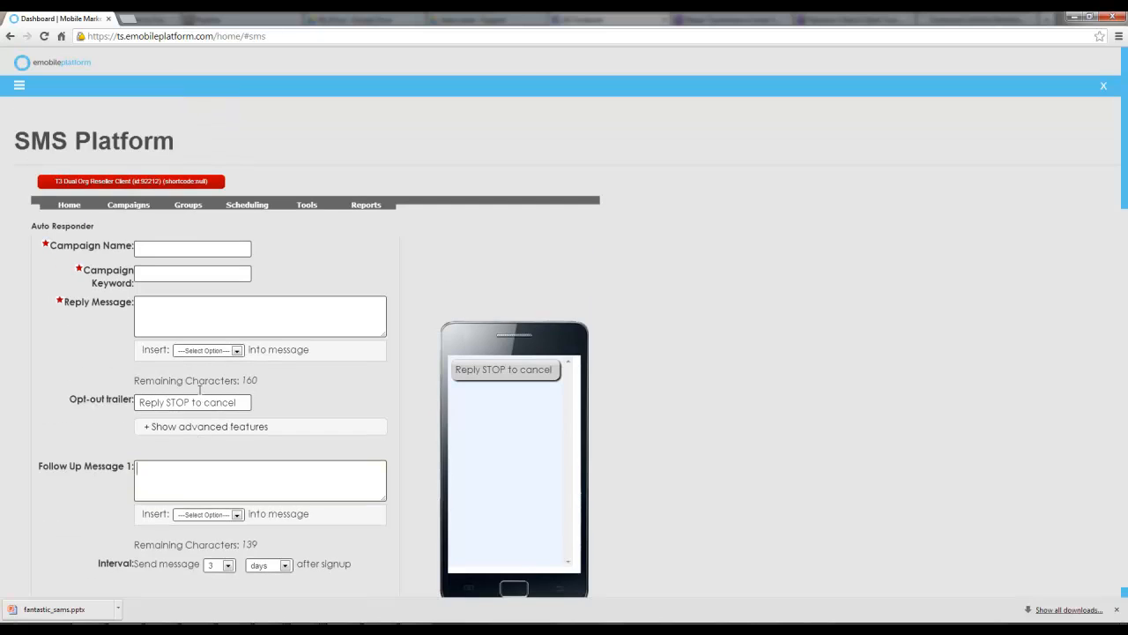
mouse_move(195, 208)
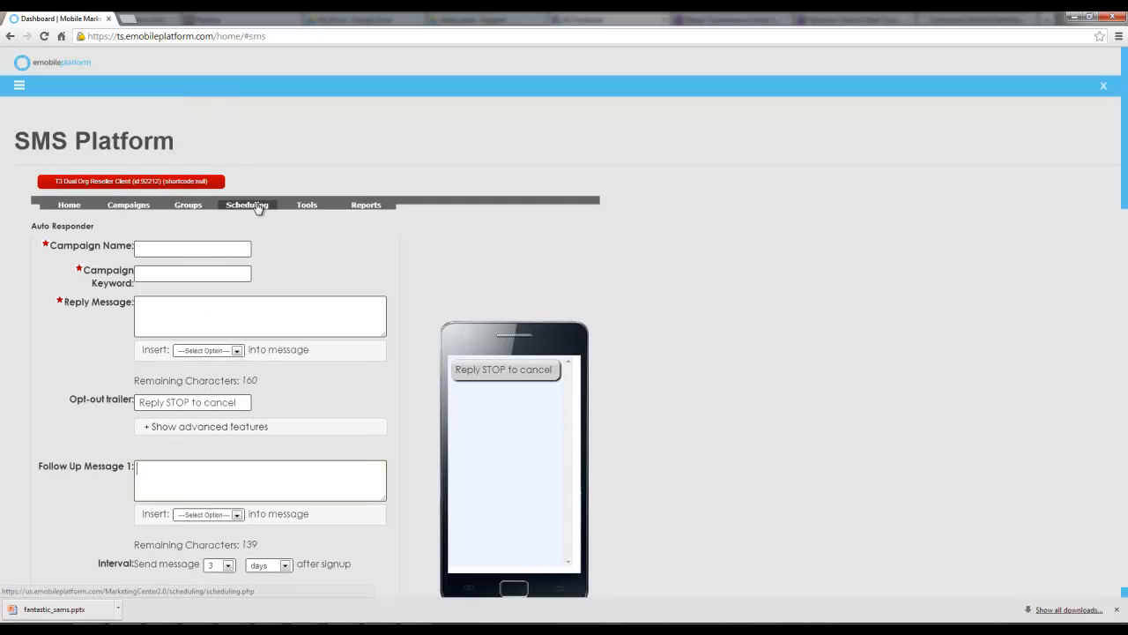
mouse_move(309, 210)
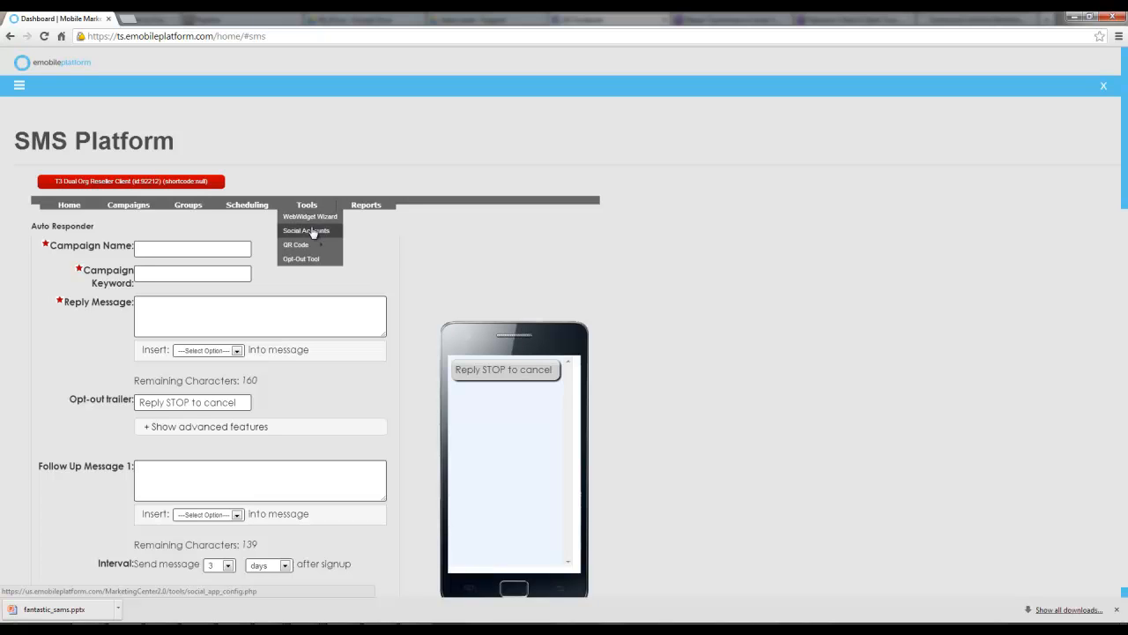
mouse_move(313, 248)
mouse_move(361, 209)
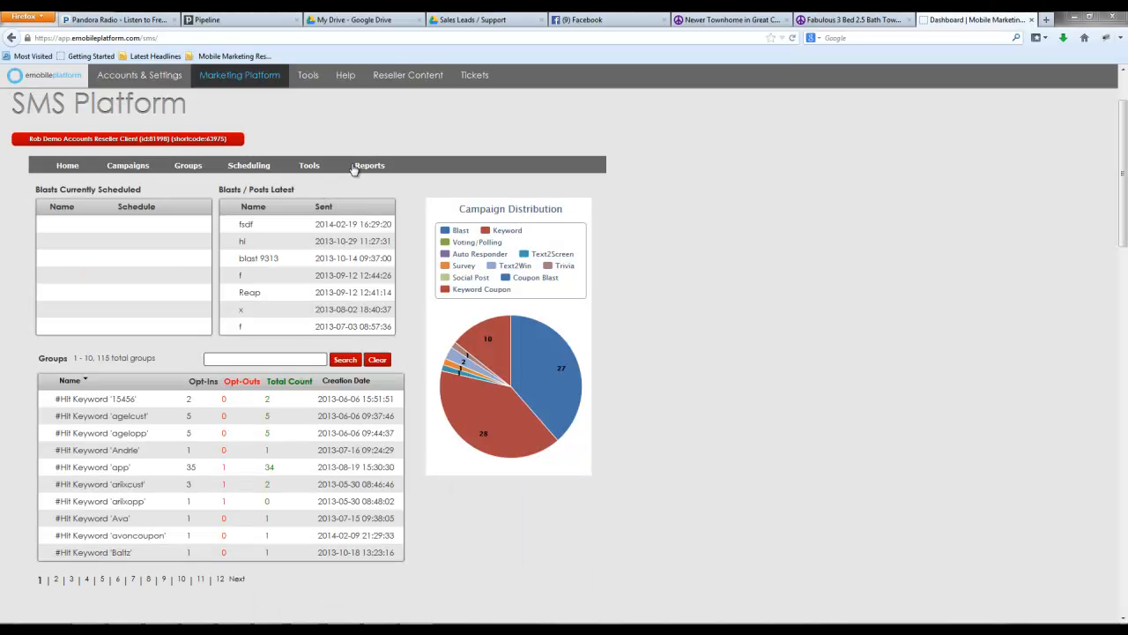
Open the Keyword Coupon campaign report under Redeemables
mouse_move(367, 168)
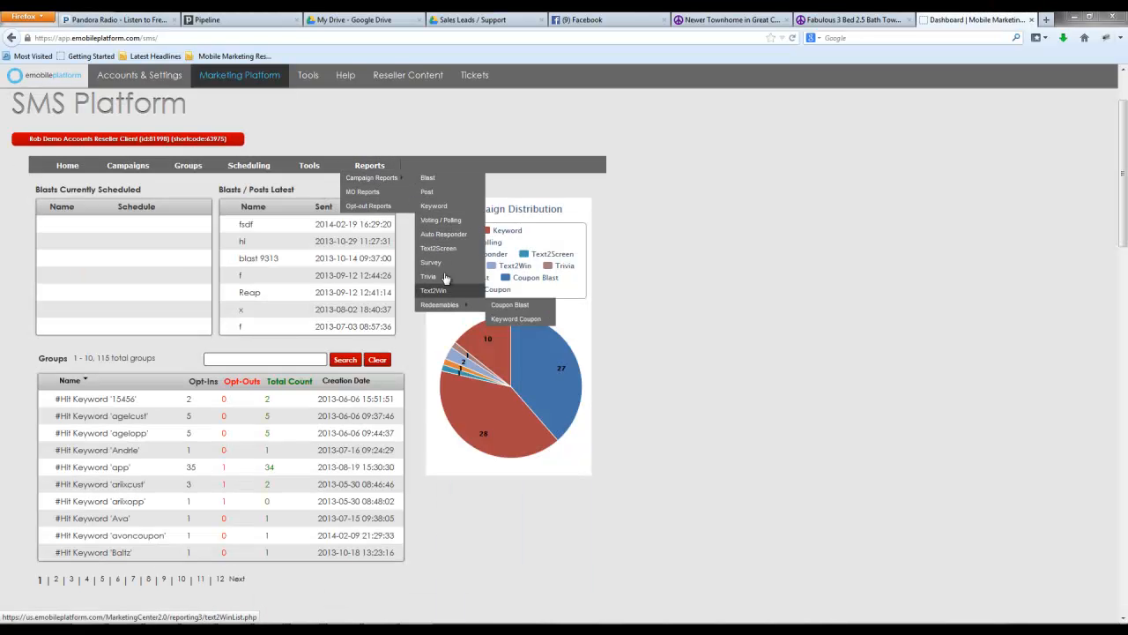
mouse_move(445, 304)
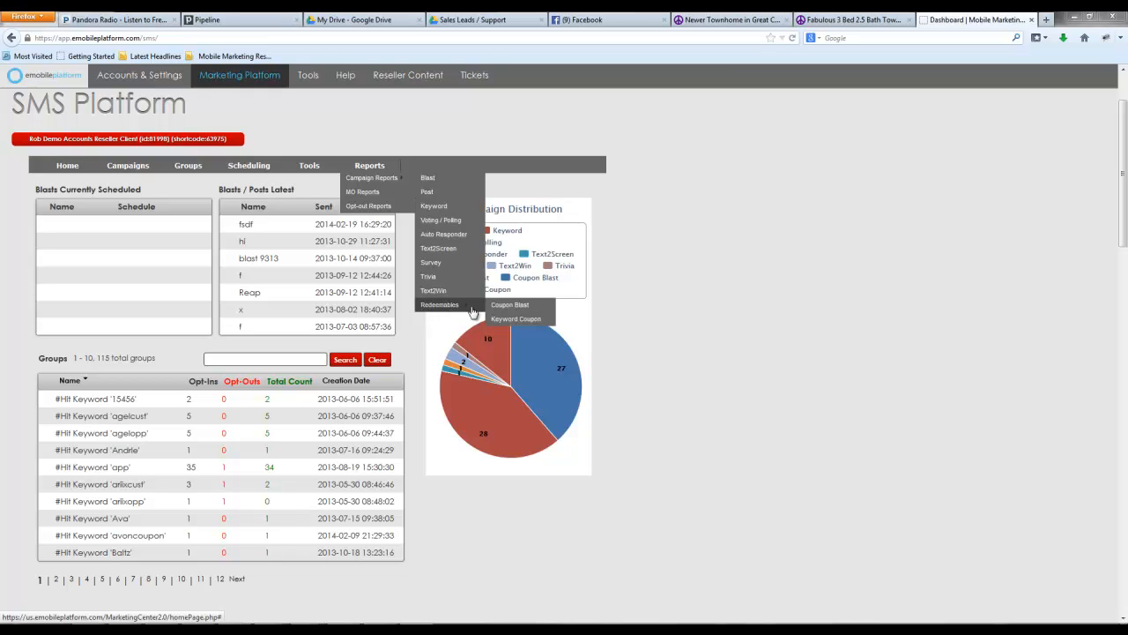
click(499, 320)
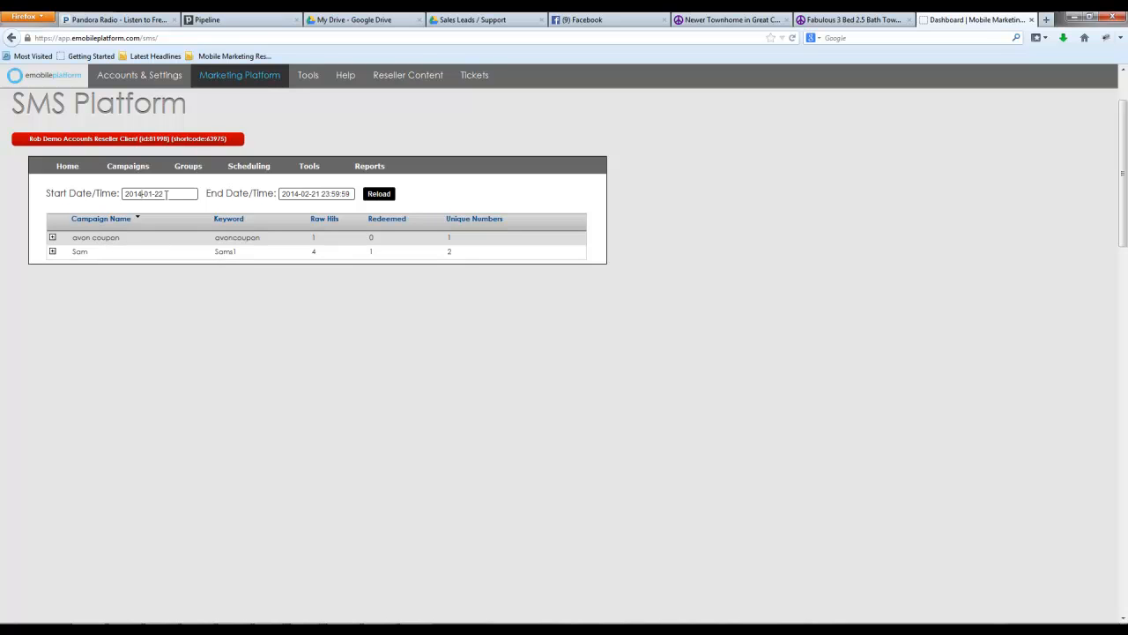
key(BackSpace)
text(3)
click(379, 194)
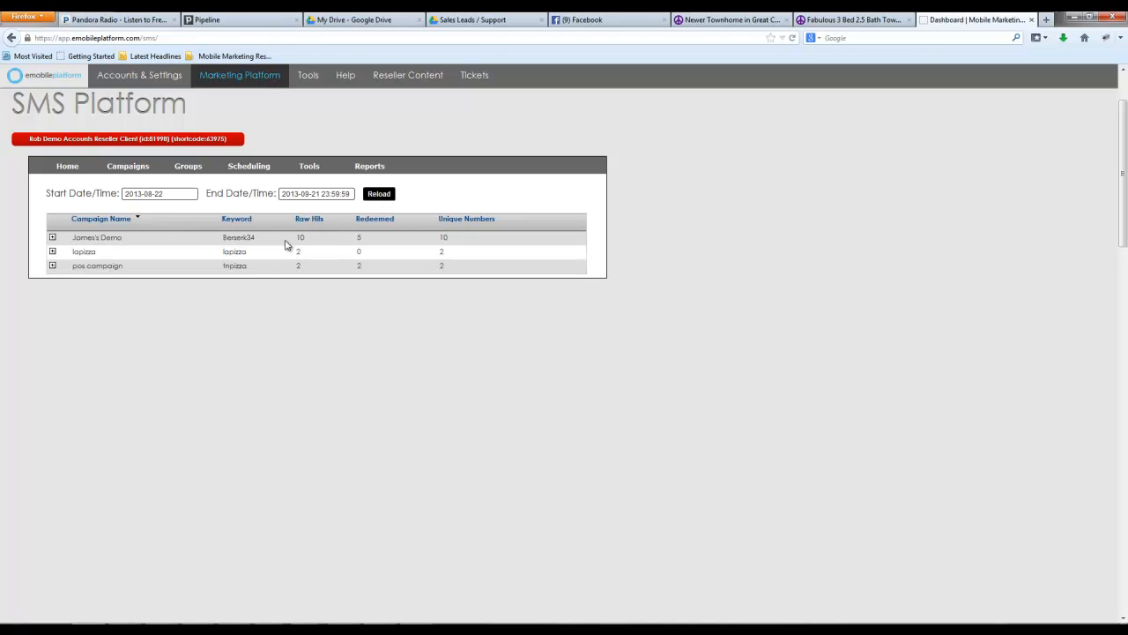
Expand the Berserk34 keyword campaign's report and examine its hit charts, location map and top states
click(52, 237)
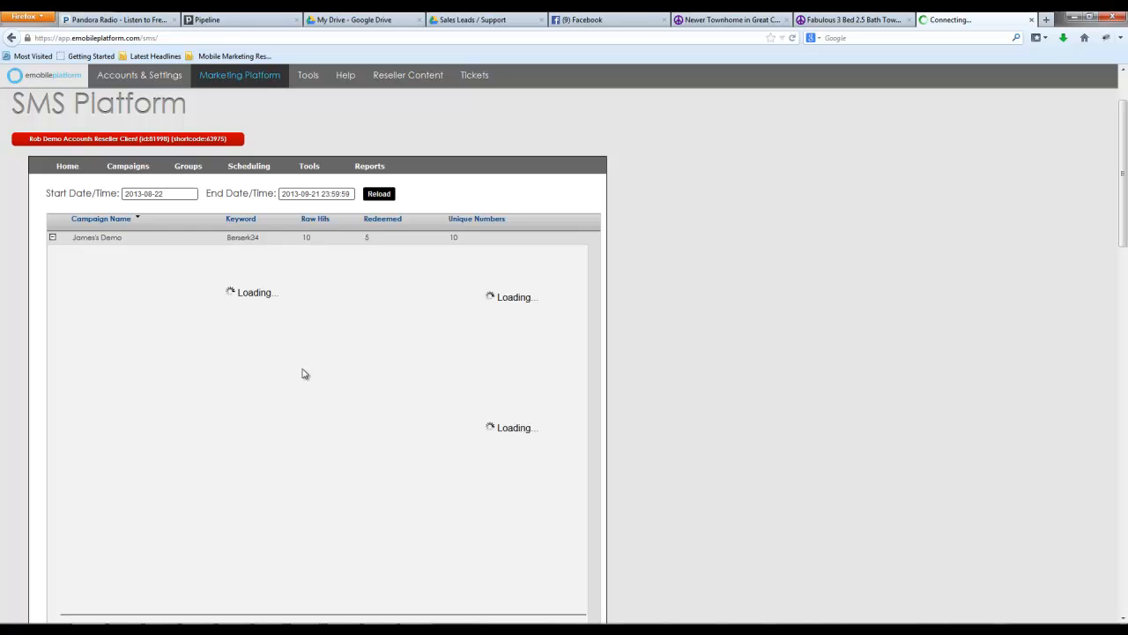
scroll(302, 374, down, 1)
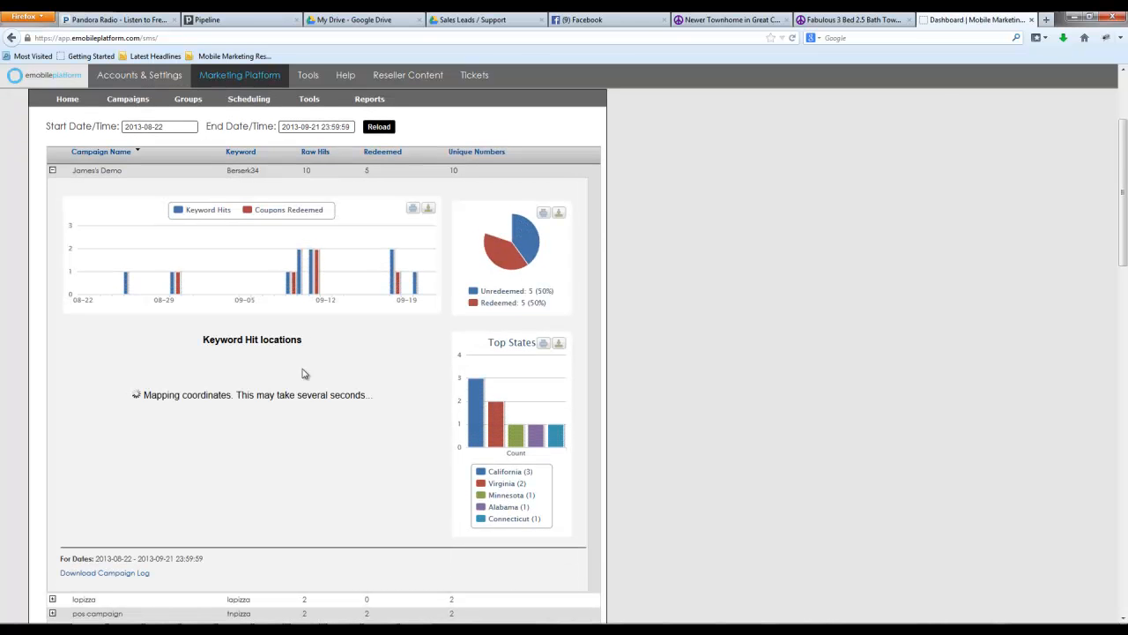
mouse_move(126, 284)
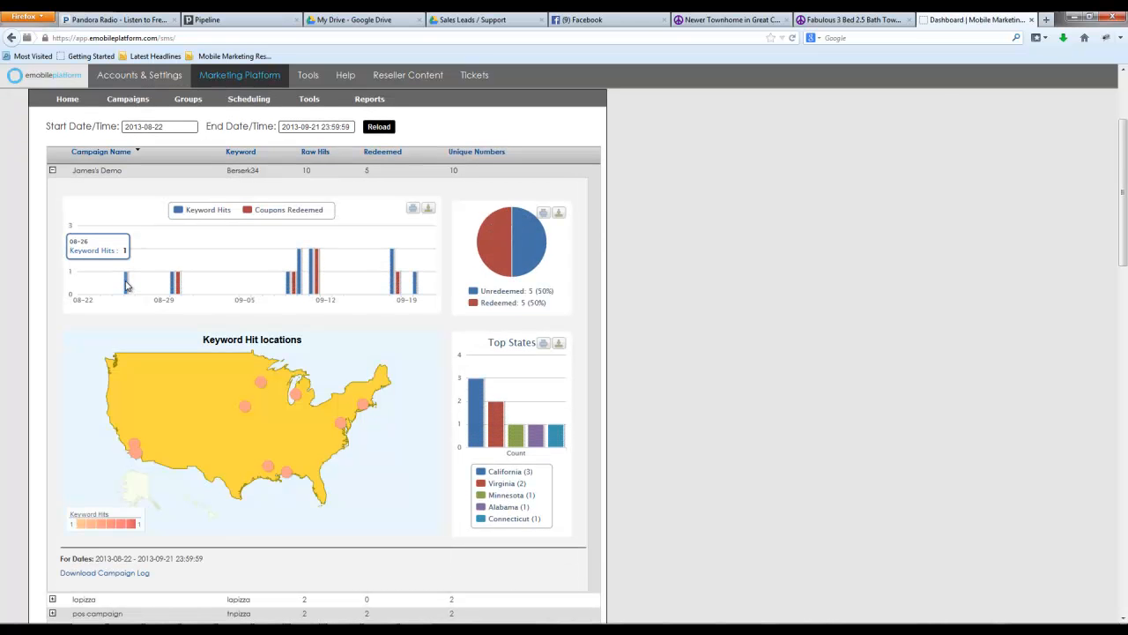
mouse_move(177, 284)
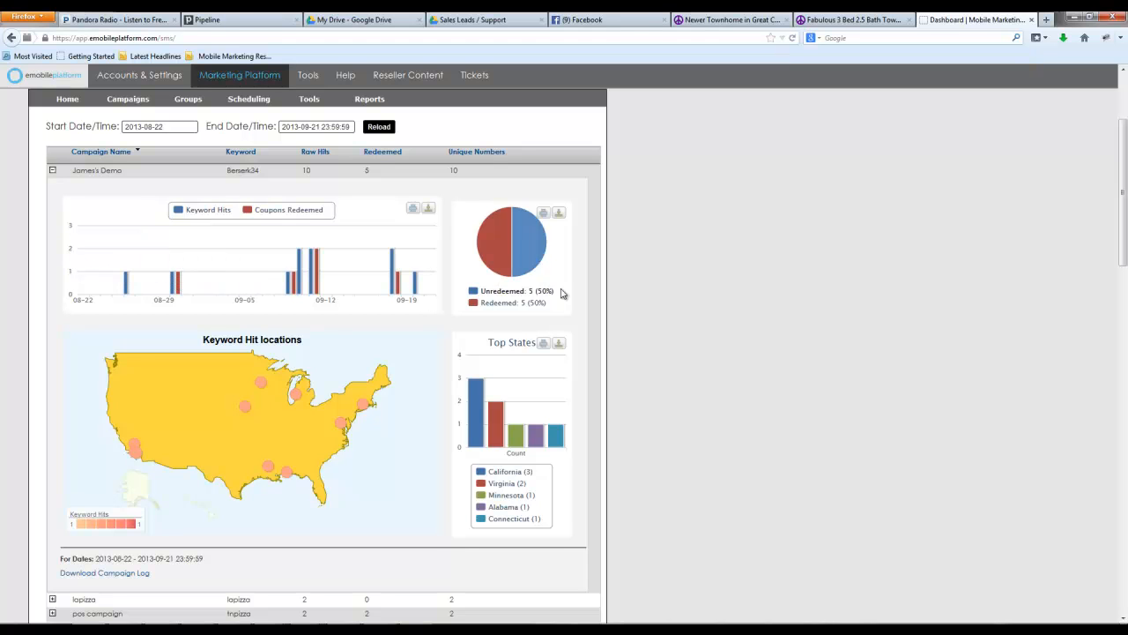
mouse_move(498, 259)
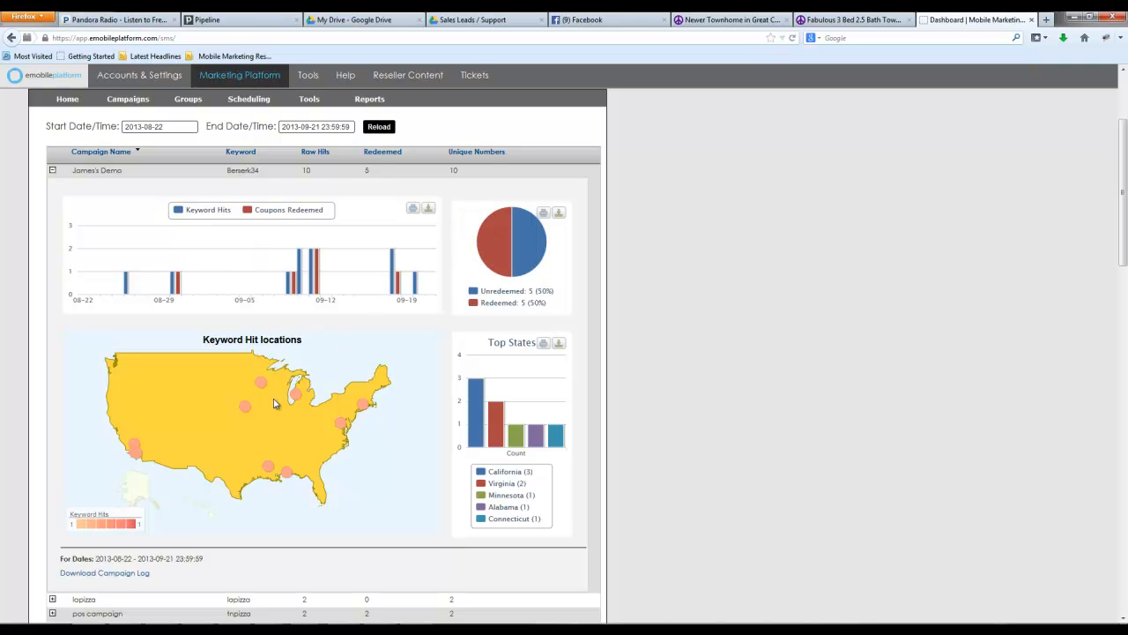
scroll(352, 448, down, 1)
scroll(349, 447, up, 1)
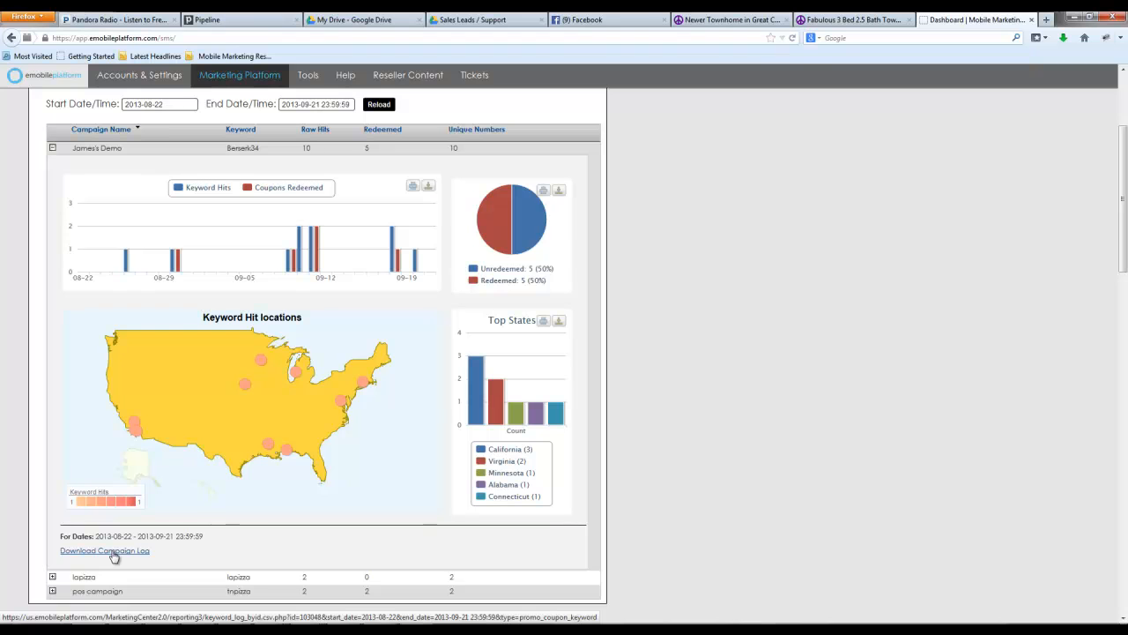
scroll(195, 502, up, 2)
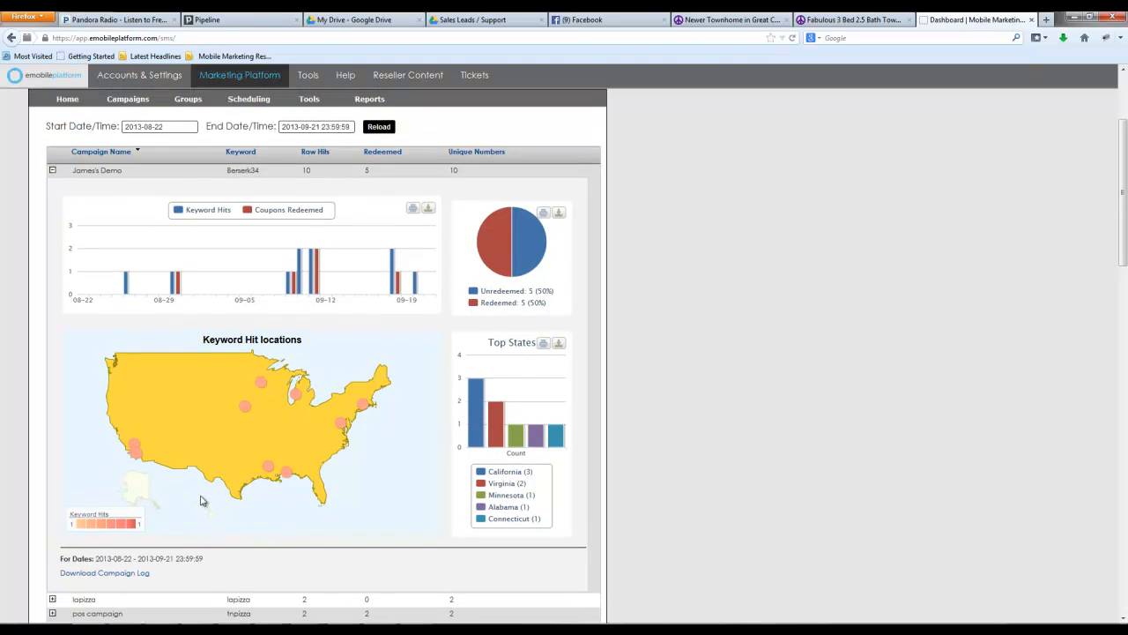